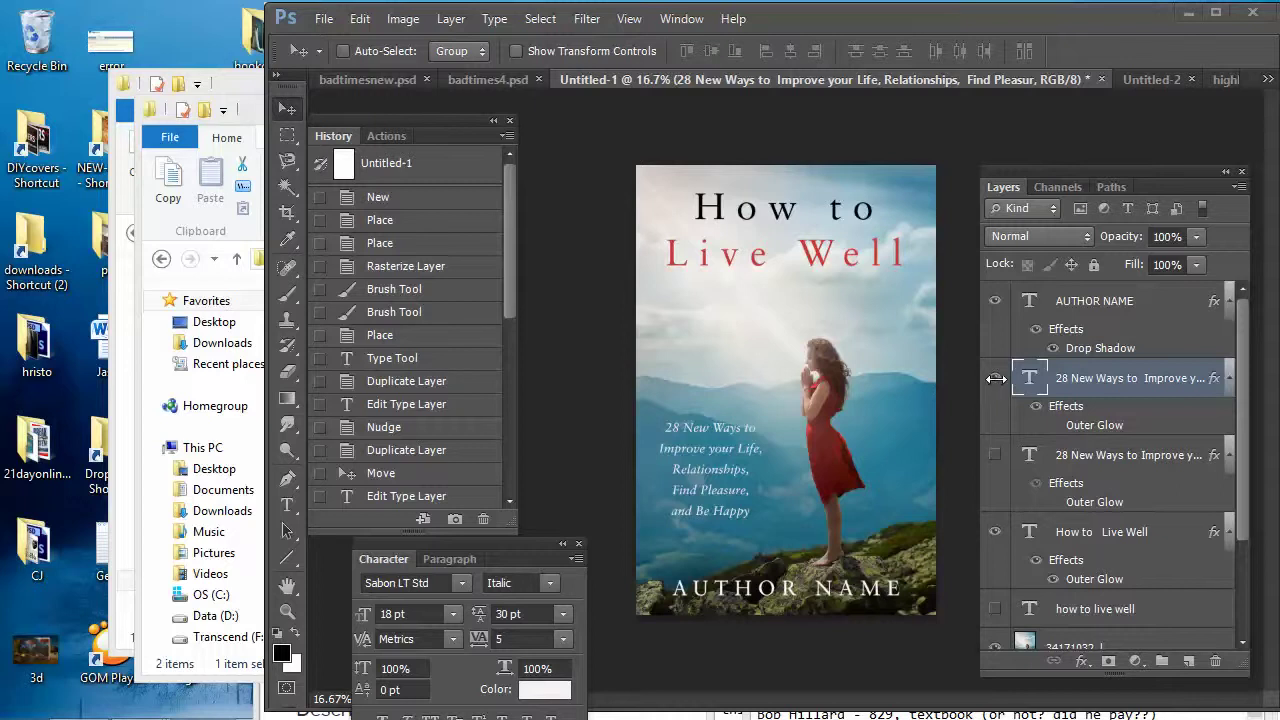
Change the red 'Live Well' title line to the Sacramento script font
{"action": "left_click", "coordinate": [1020, 397]}
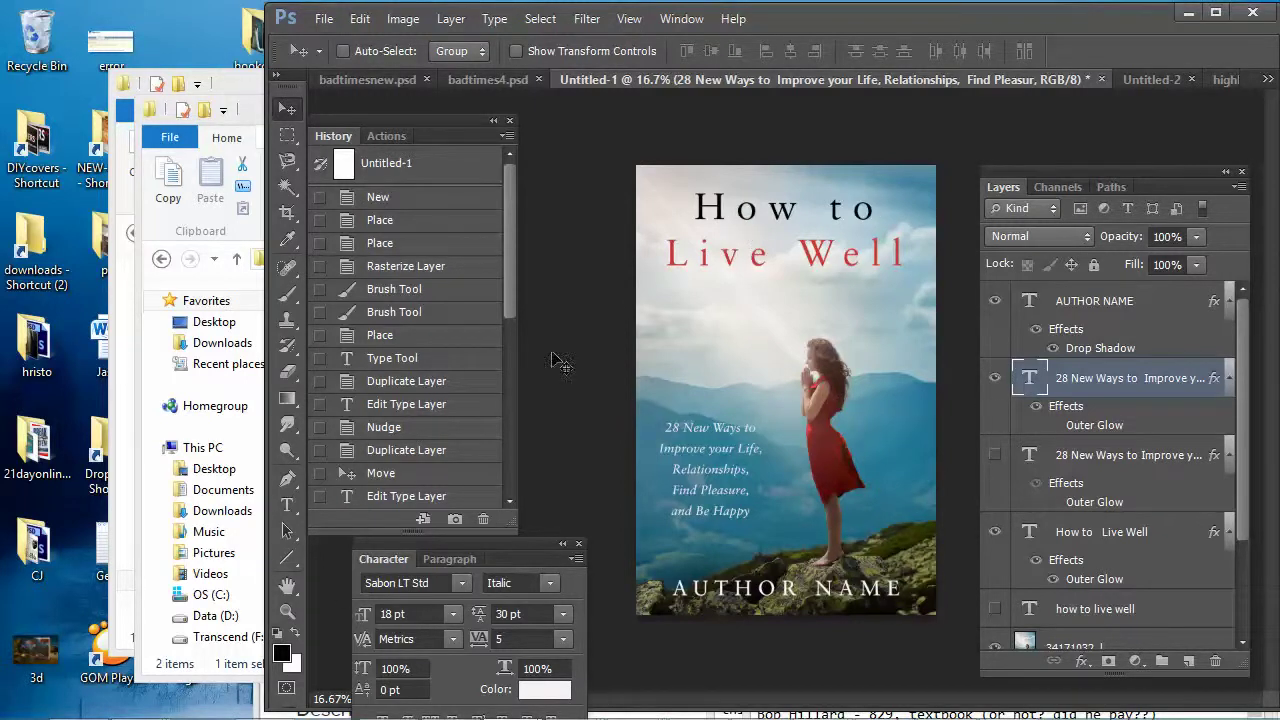
{"action": "left_click", "coordinate": [287, 506]}
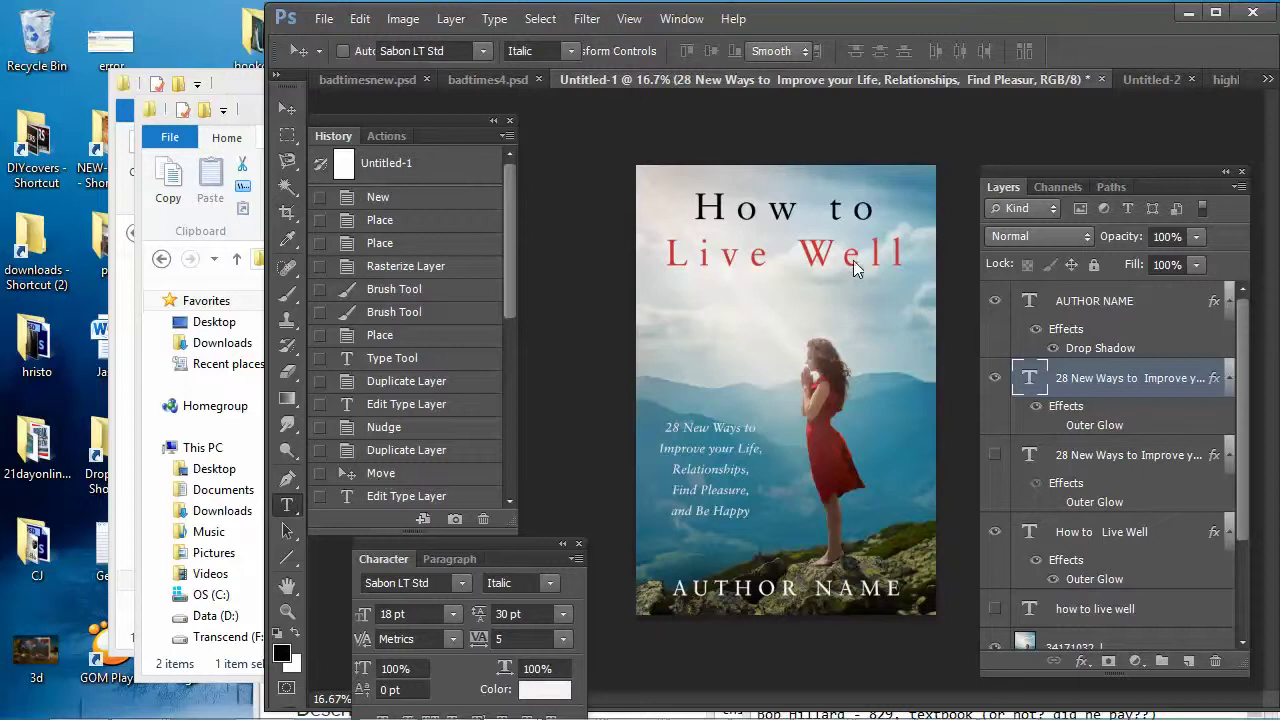
{"action": "left_click", "coordinate": [870, 252]}
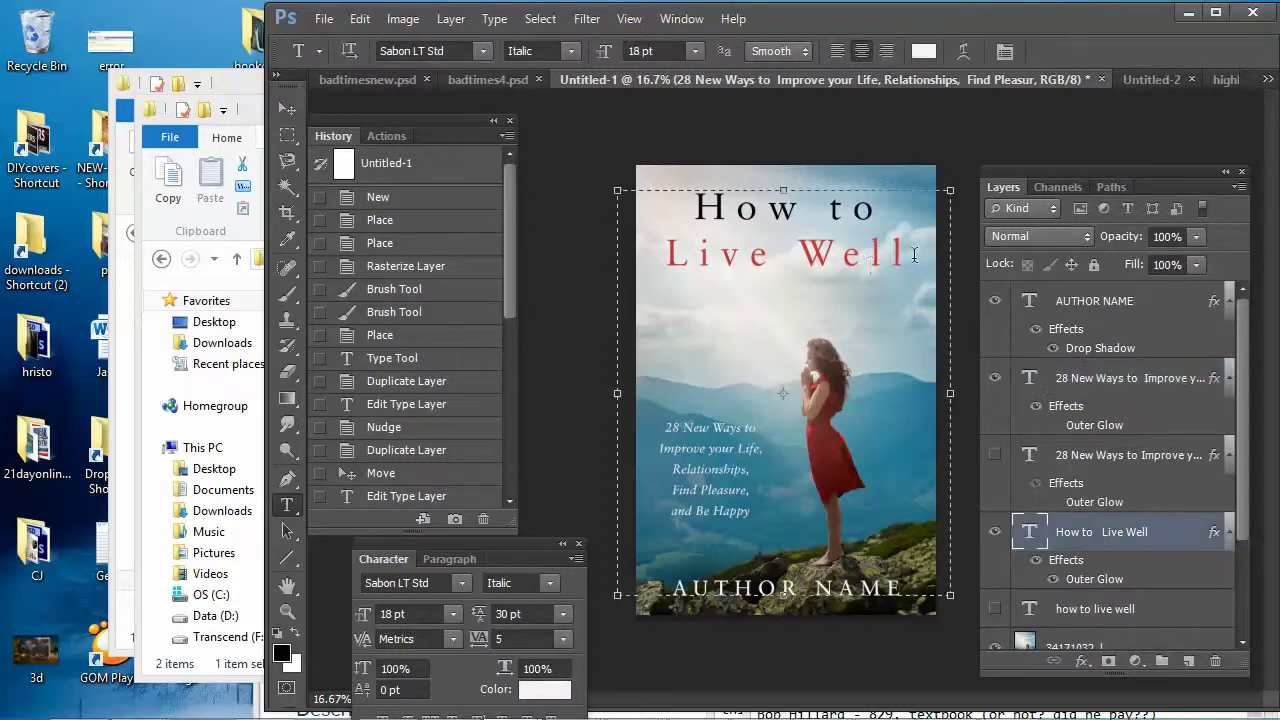
{"action": "triple_click", "coordinate": [653, 248]}
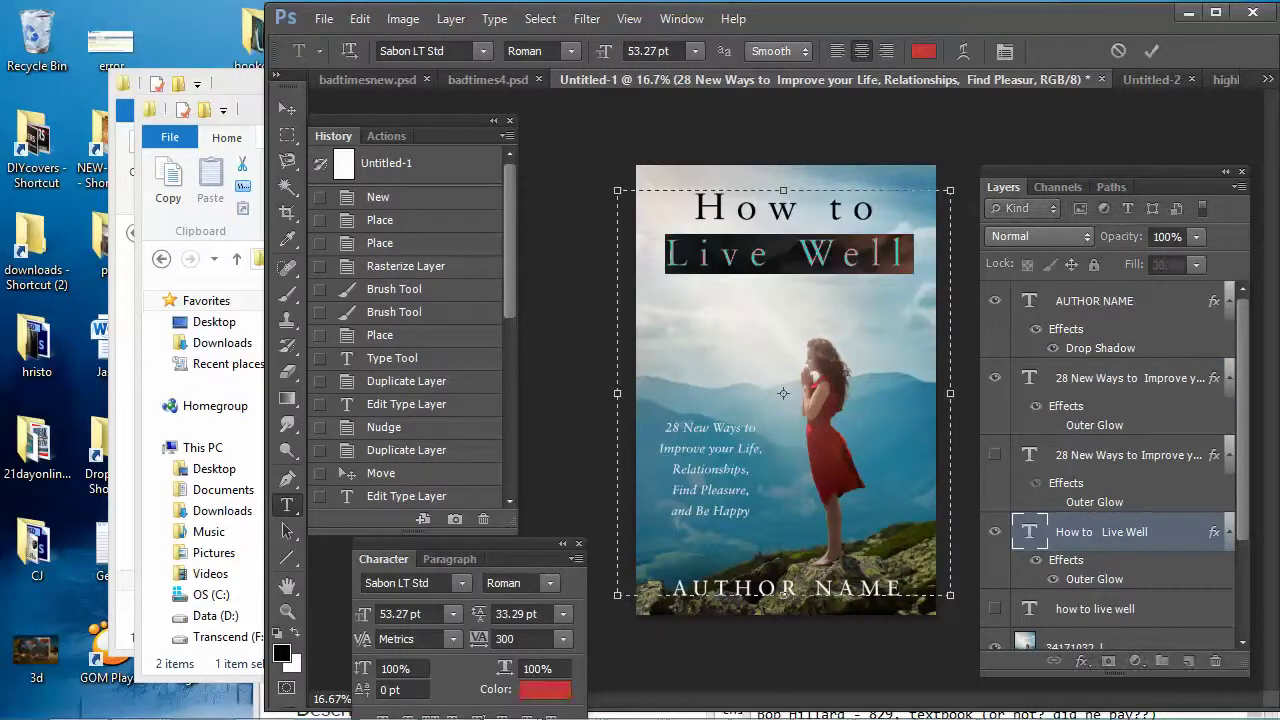
{"action": "left_click", "coordinate": [483, 51]}
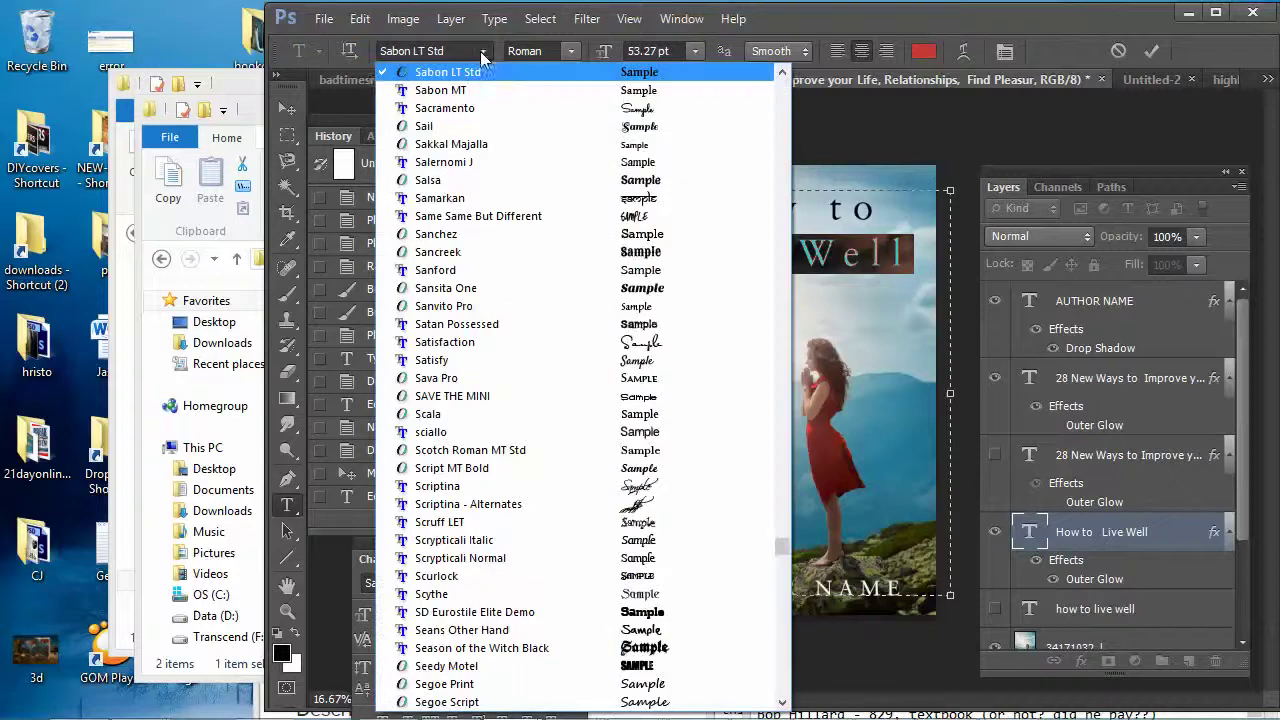
{"action": "left_click", "coordinate": [533, 109]}
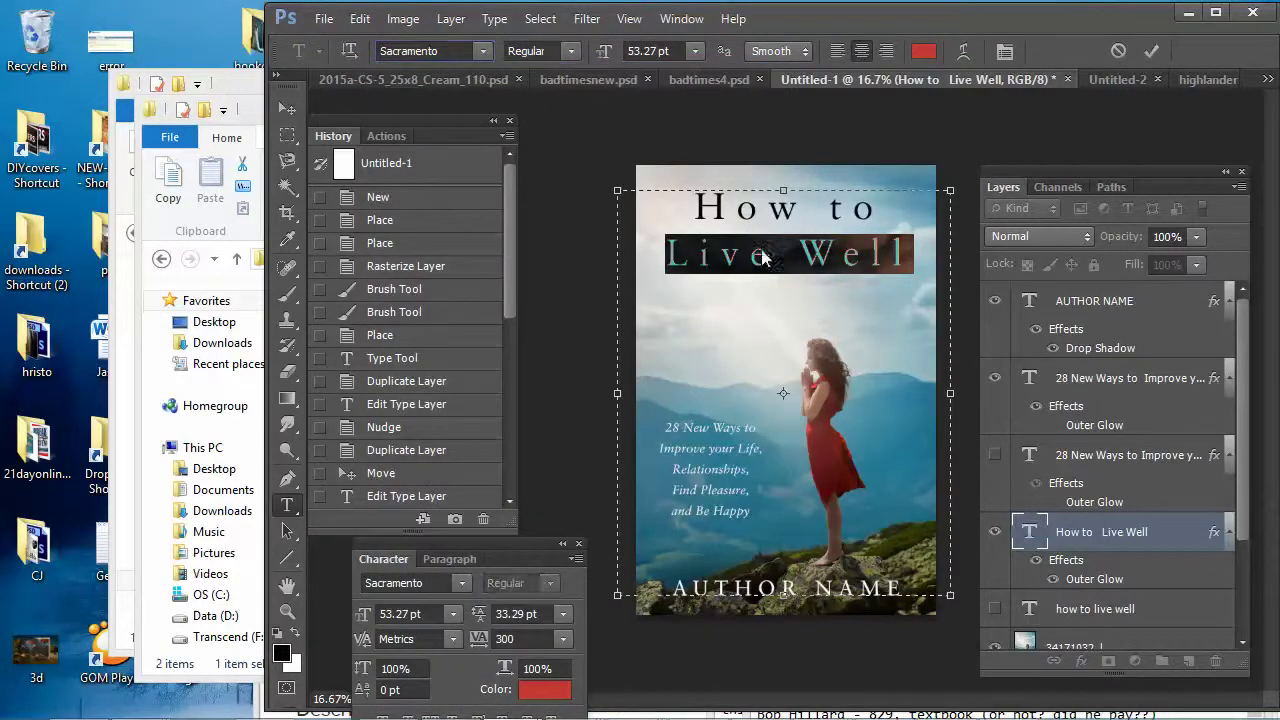
{"action": "left_click", "coordinate": [894, 257]}
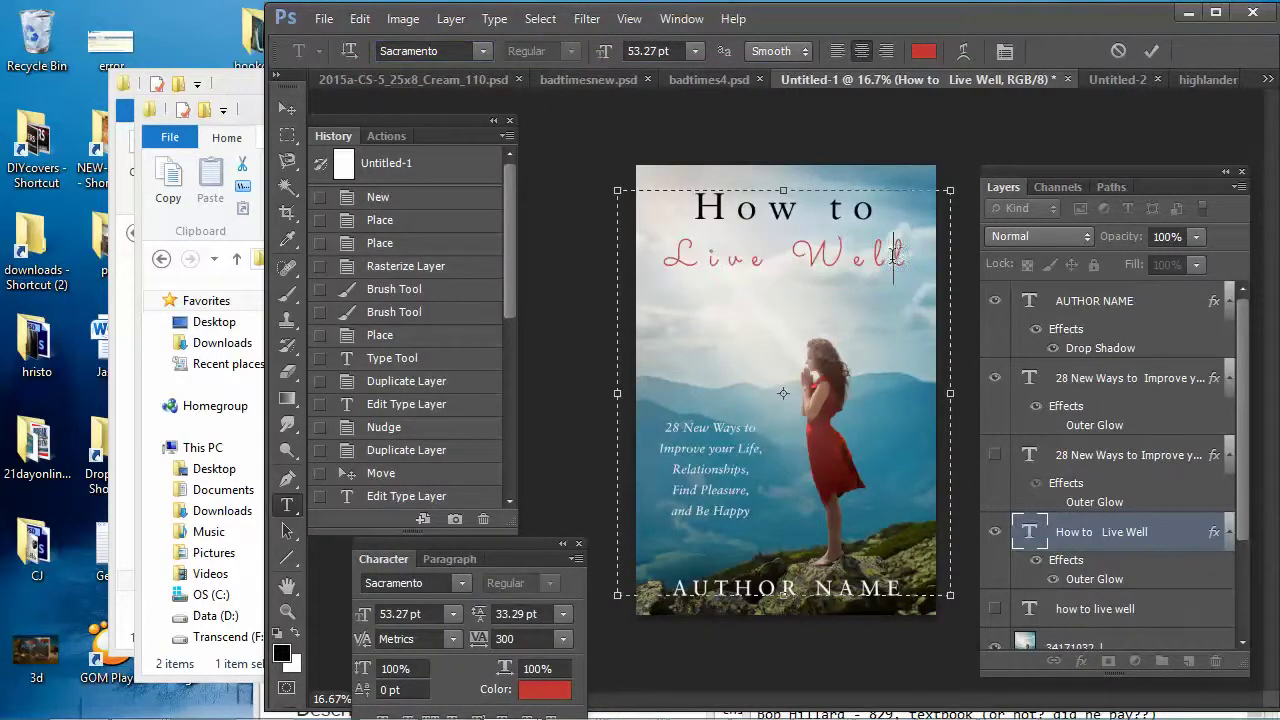
{"action": "left_click_drag", "start_coordinate": [914, 255], "coordinate": [666, 254]}
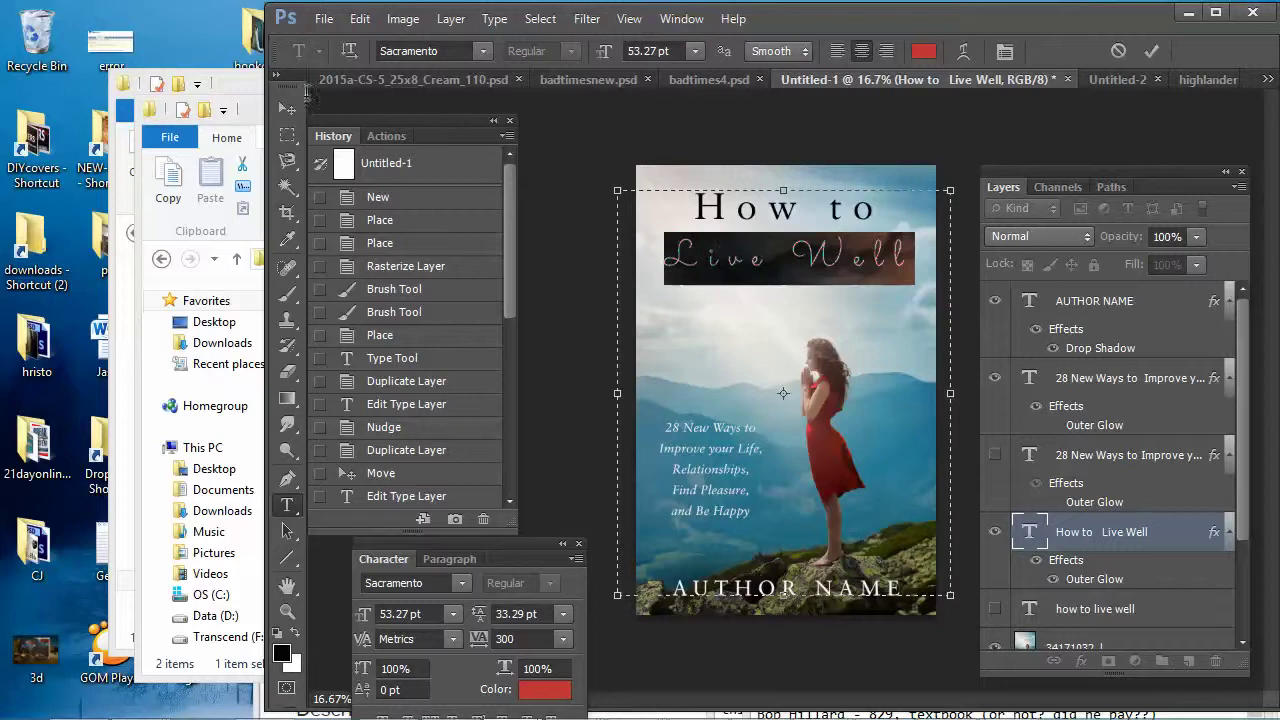
{"action": "left_click", "coordinate": [288, 110]}
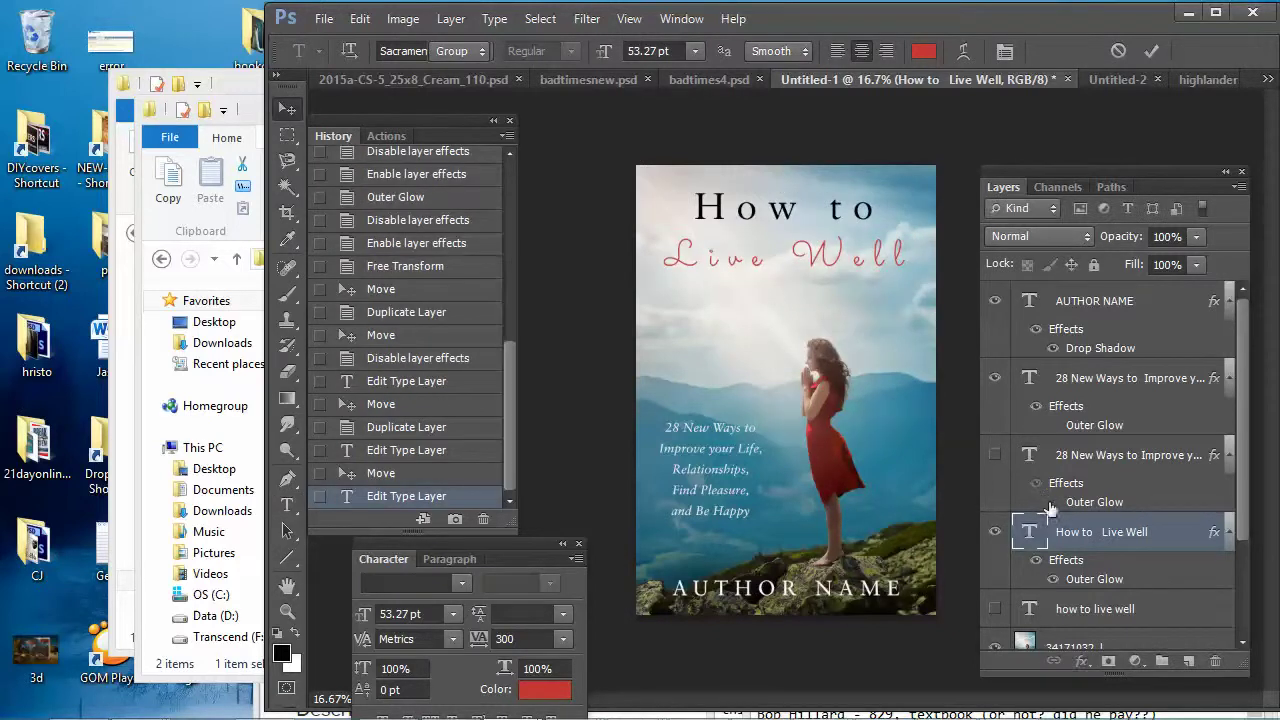
{"action": "scroll", "coordinate": [998, 490], "scroll_direction": "down", "scroll_amount": 3}
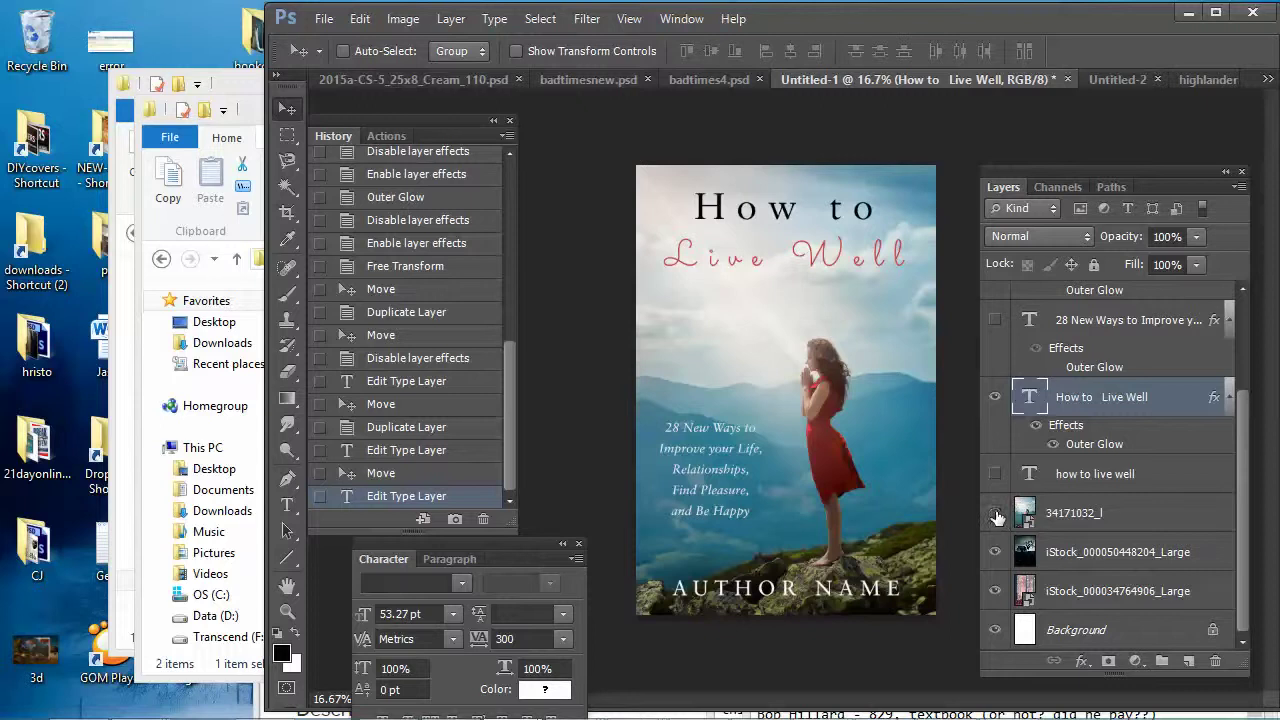
Hide layer 34171032_l so the dark house and bare tree photo shows
{"action": "left_click", "coordinate": [995, 513]}
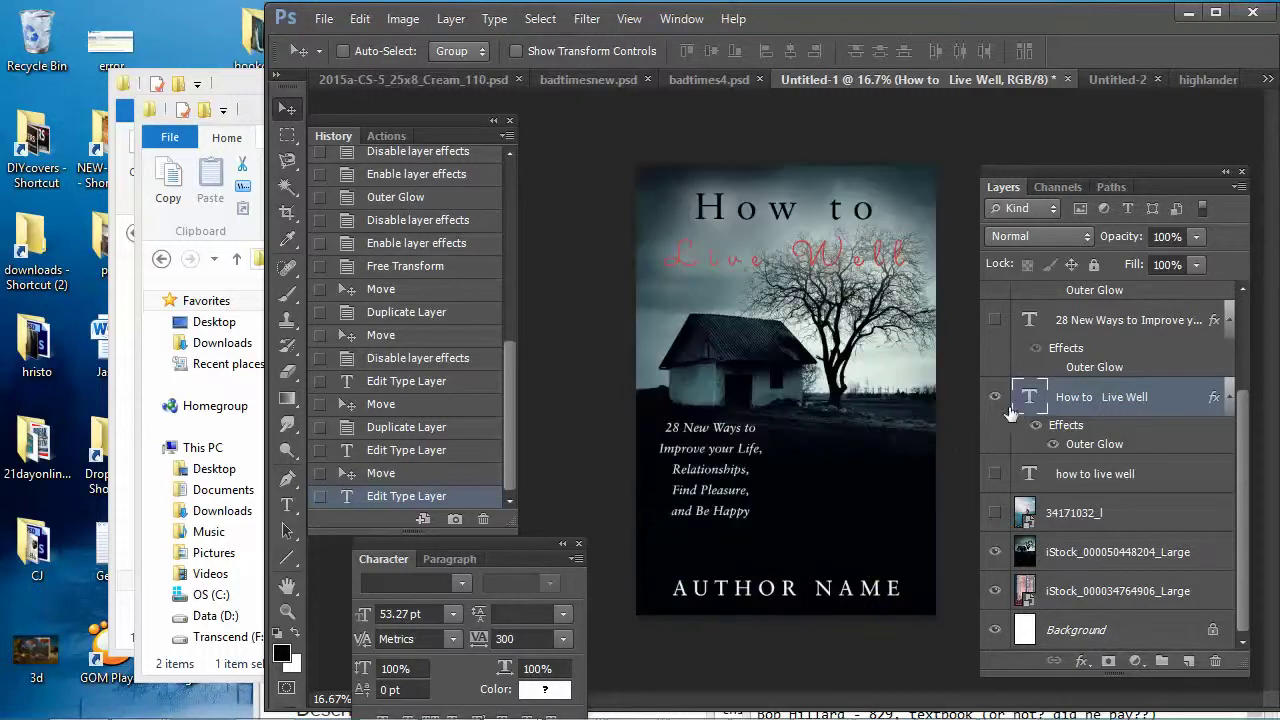
{"action": "scroll", "coordinate": [1010, 412], "scroll_direction": "up", "scroll_amount": 1}
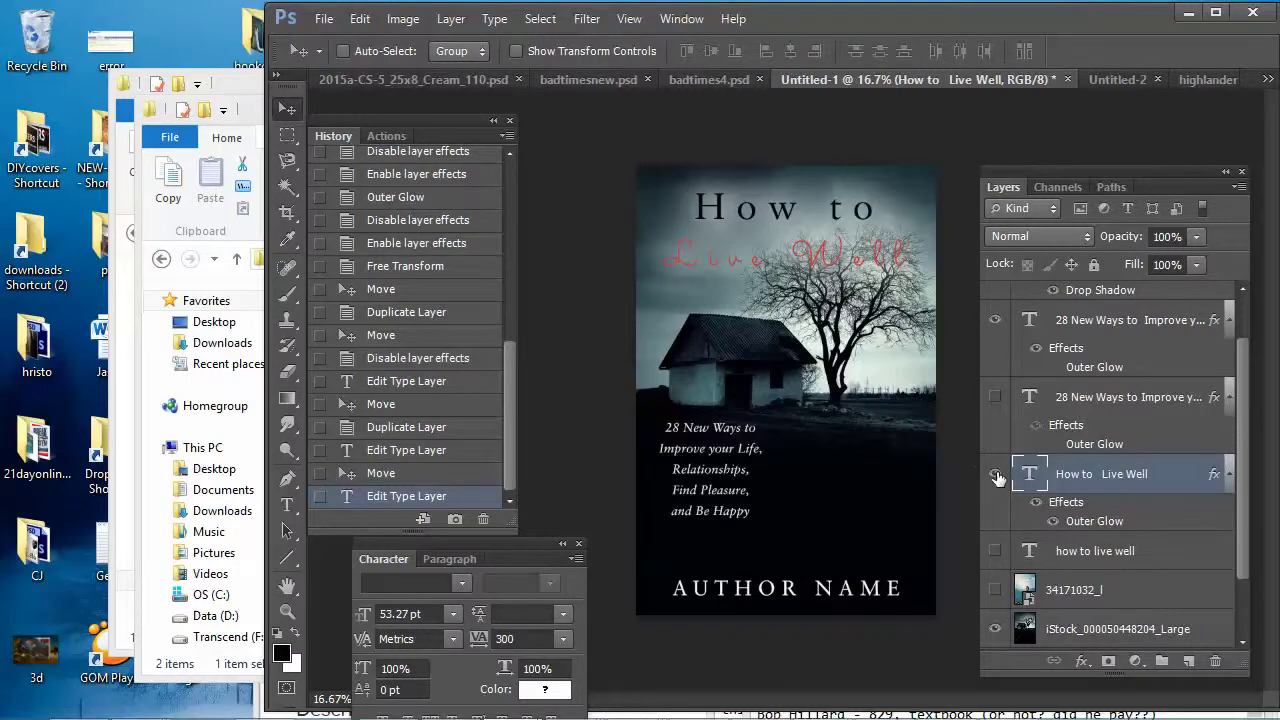
{"action": "scroll", "coordinate": [997, 478], "scroll_direction": "up", "scroll_amount": 1}
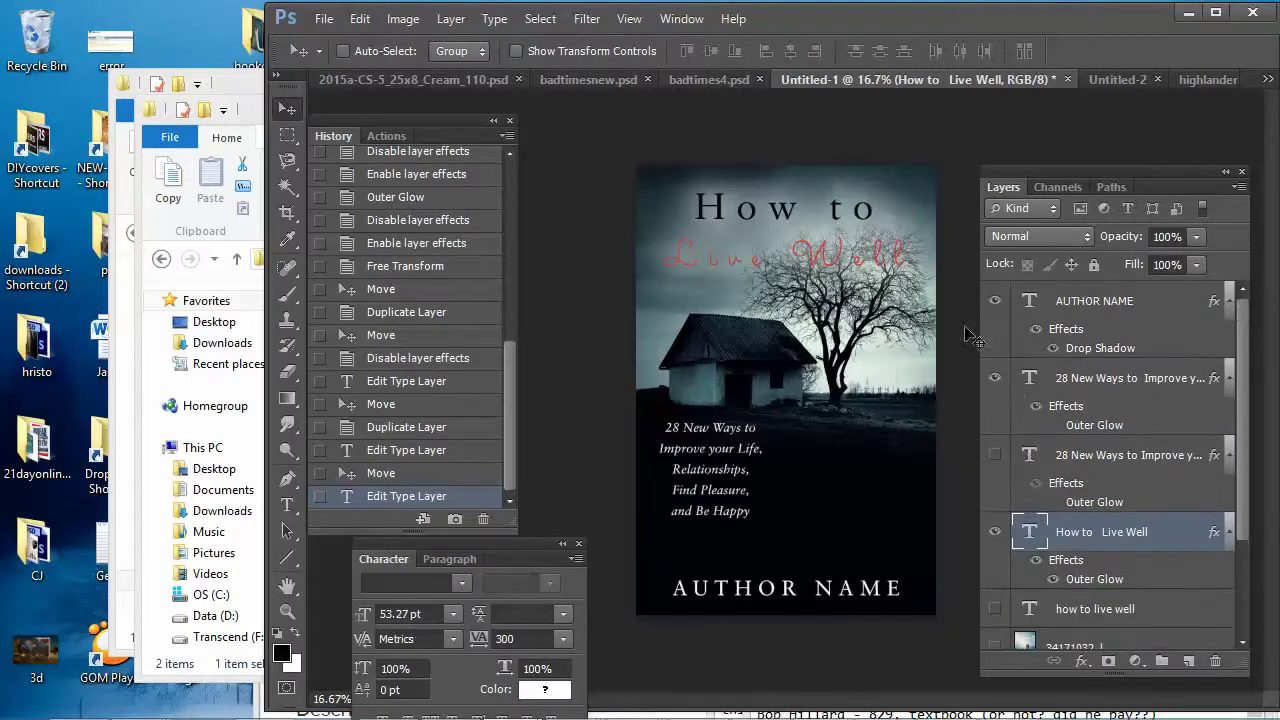
Drag the 'How to Live Well' title down onto the italic subtitle near the bottom
{"action": "left_click", "coordinate": [287, 505]}
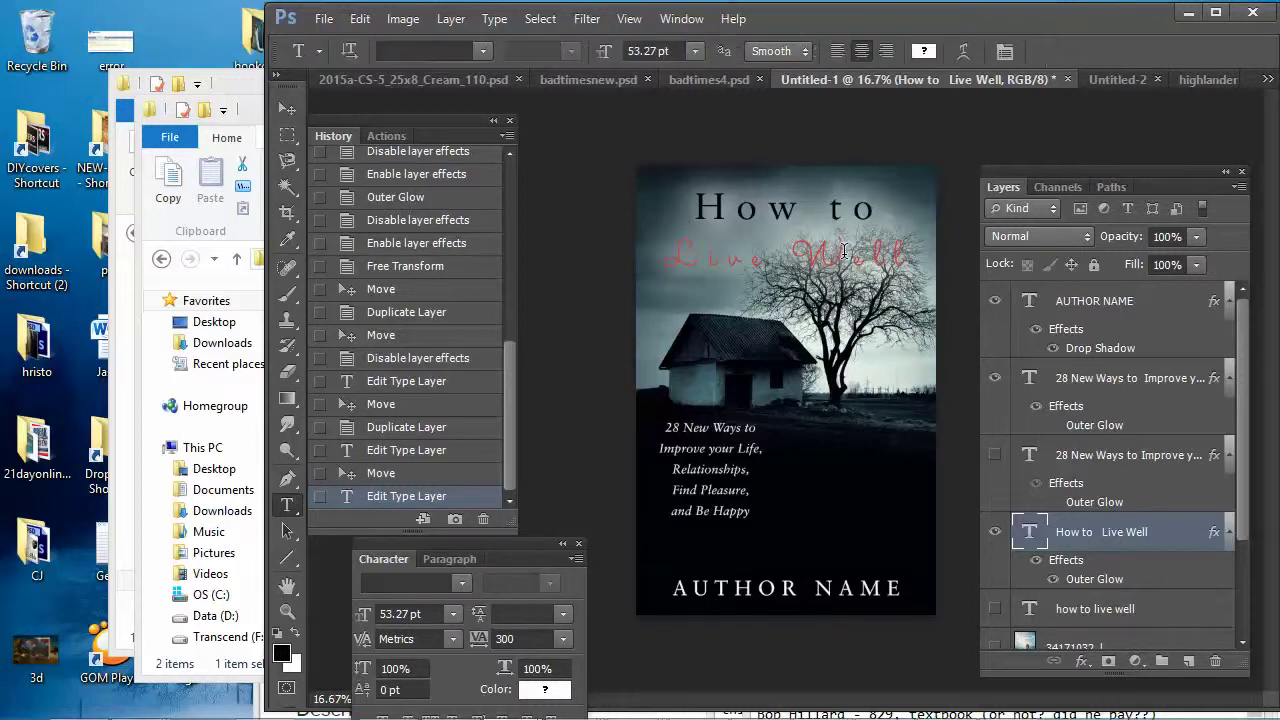
{"action": "left_click", "coordinate": [848, 248]}
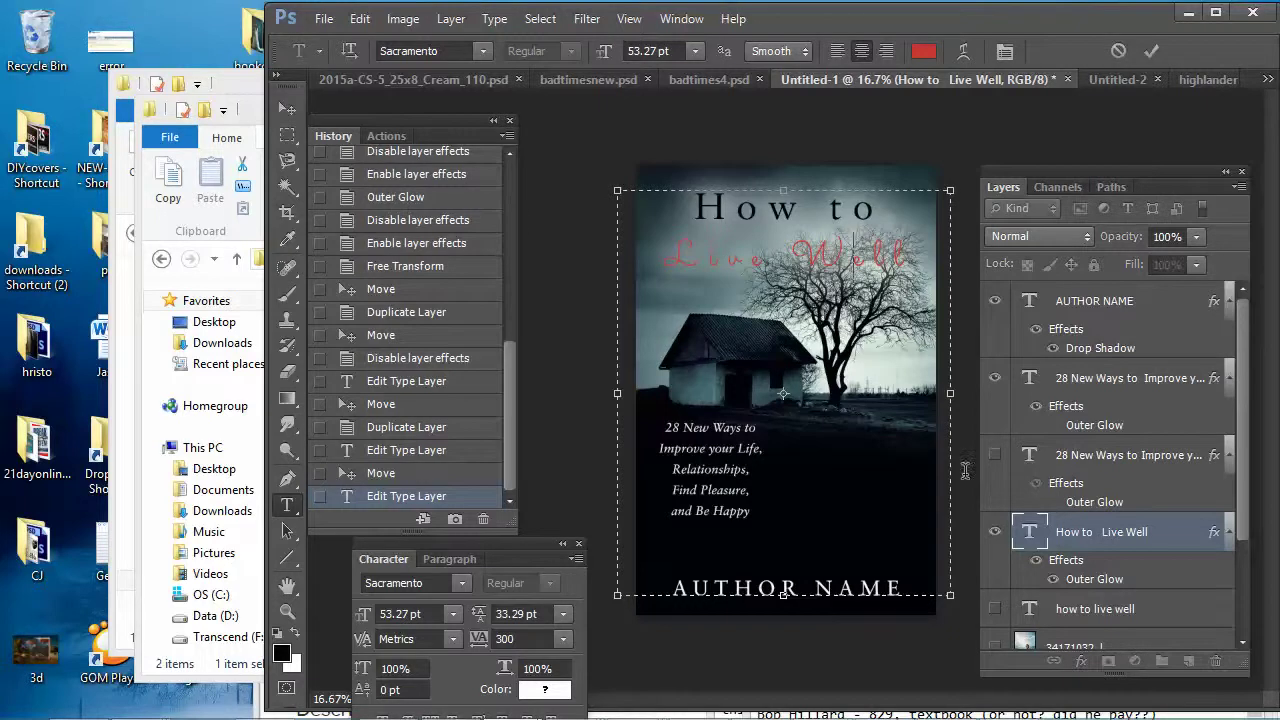
{"action": "left_click", "coordinate": [1097, 540]}
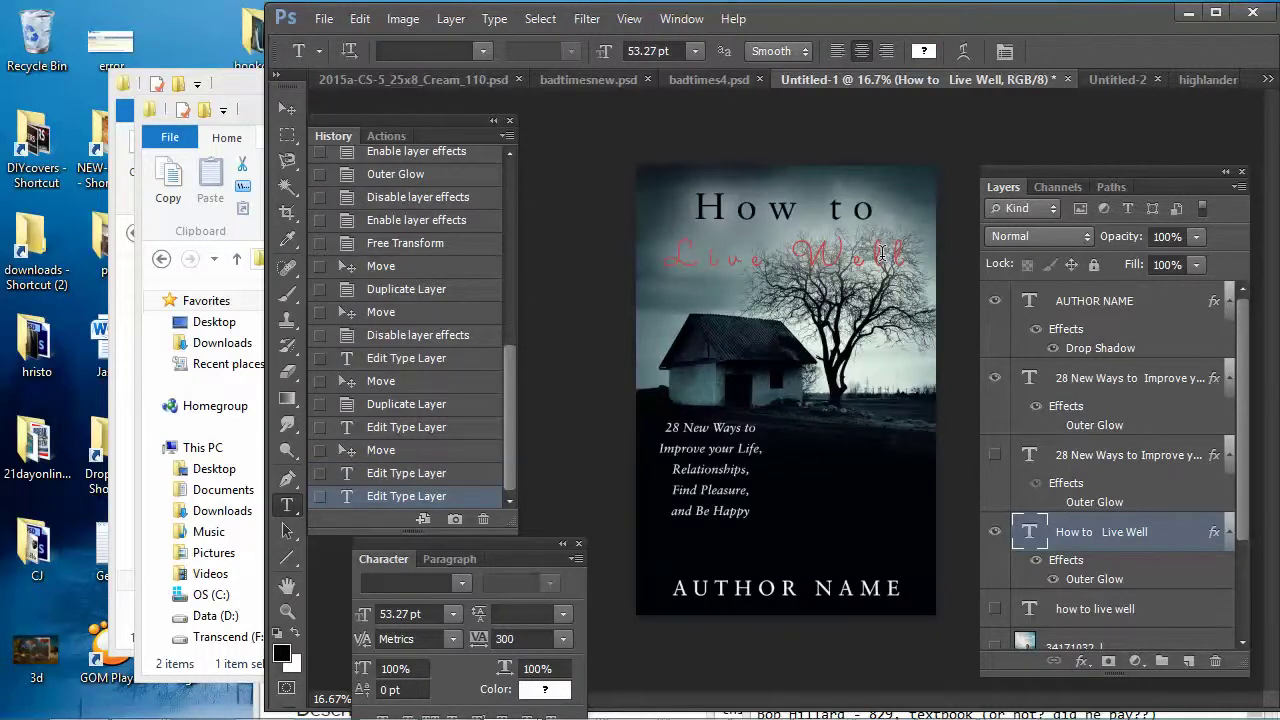
{"action": "left_click", "coordinate": [878, 250]}
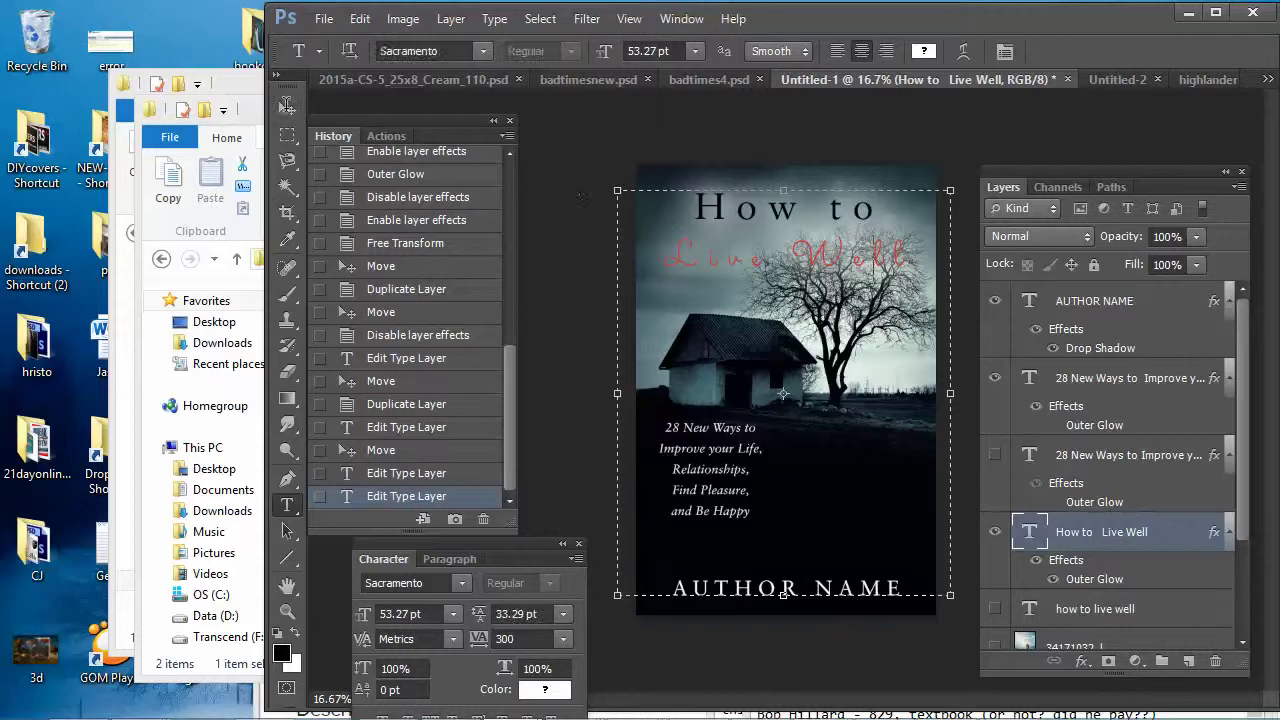
{"action": "key", "text": "ctrl"}
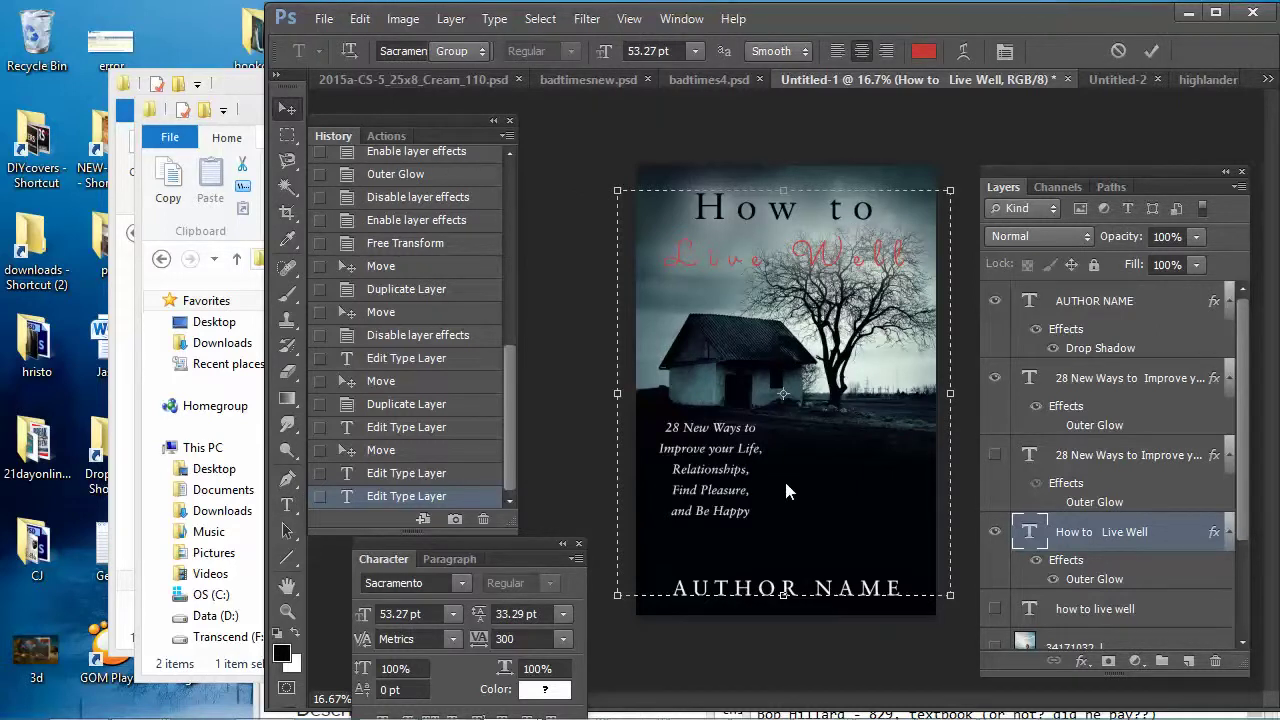
{"action": "key", "text": "ctrl+Return"}
{"action": "left_click_drag", "start_coordinate": [767, 228], "coordinate": [779, 497]}
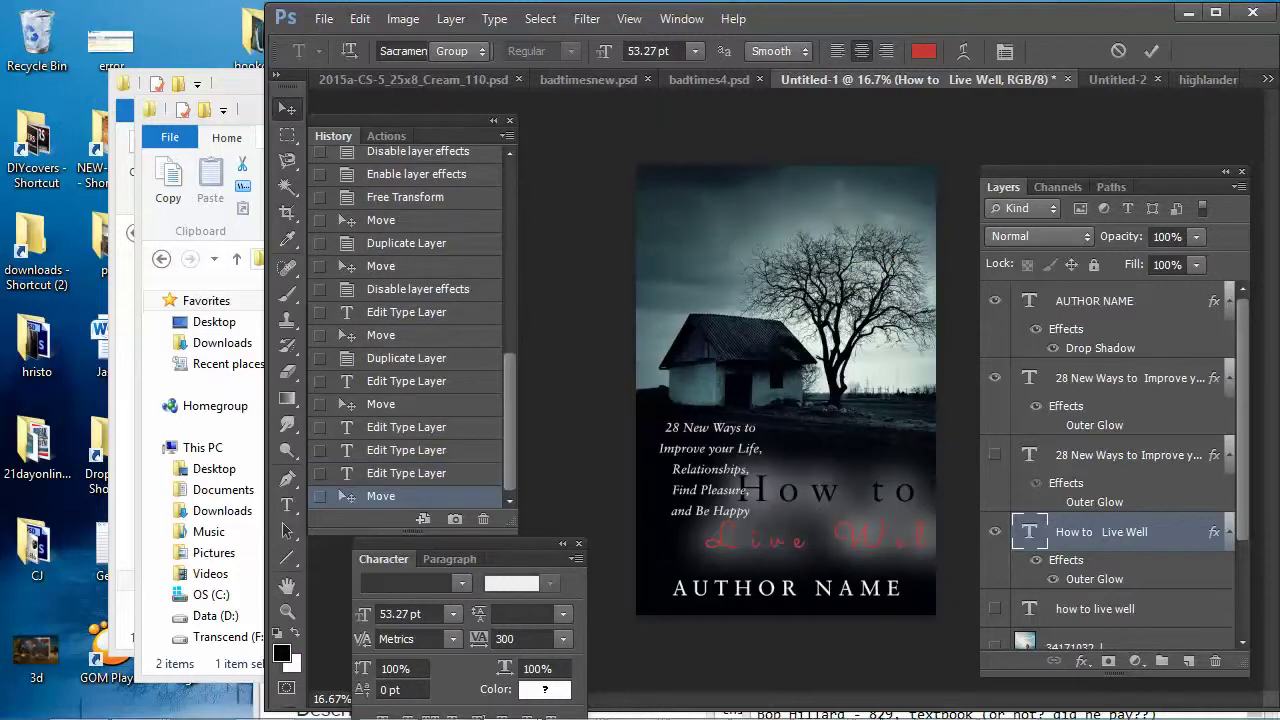
{"action": "right_click", "coordinate": [1010, 700]}
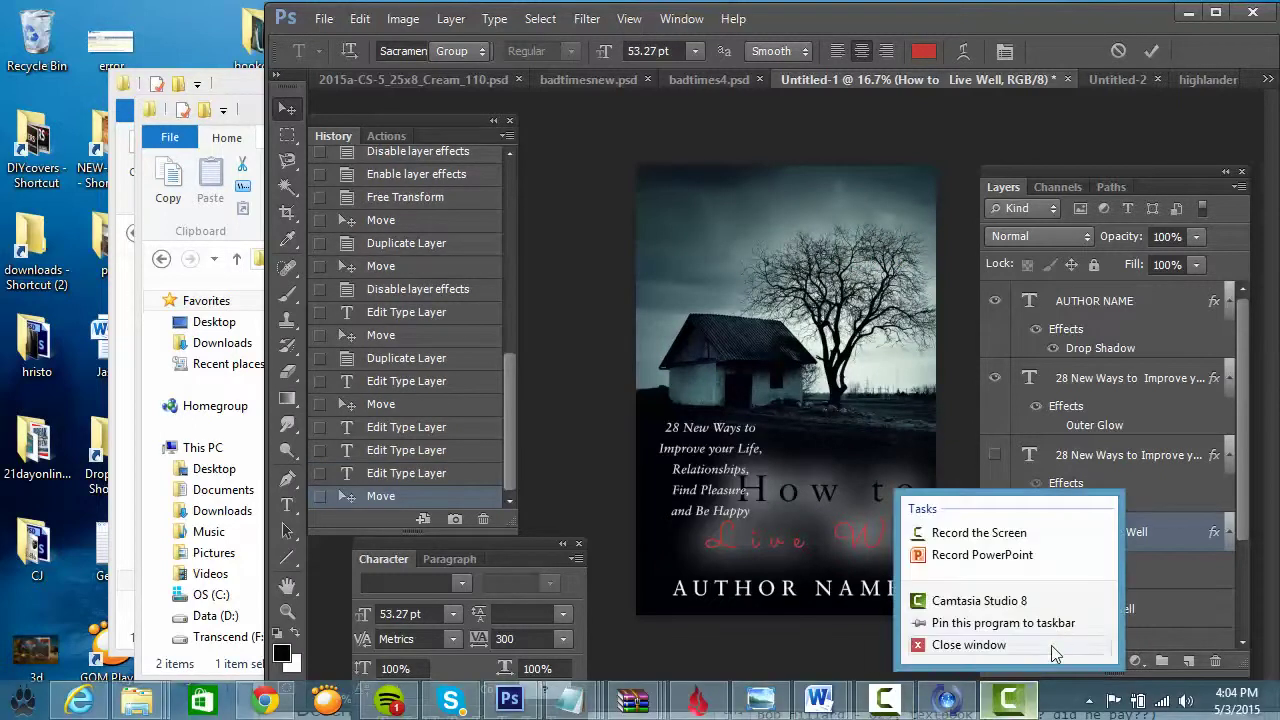
{"action": "left_click", "coordinate": [1052, 647]}
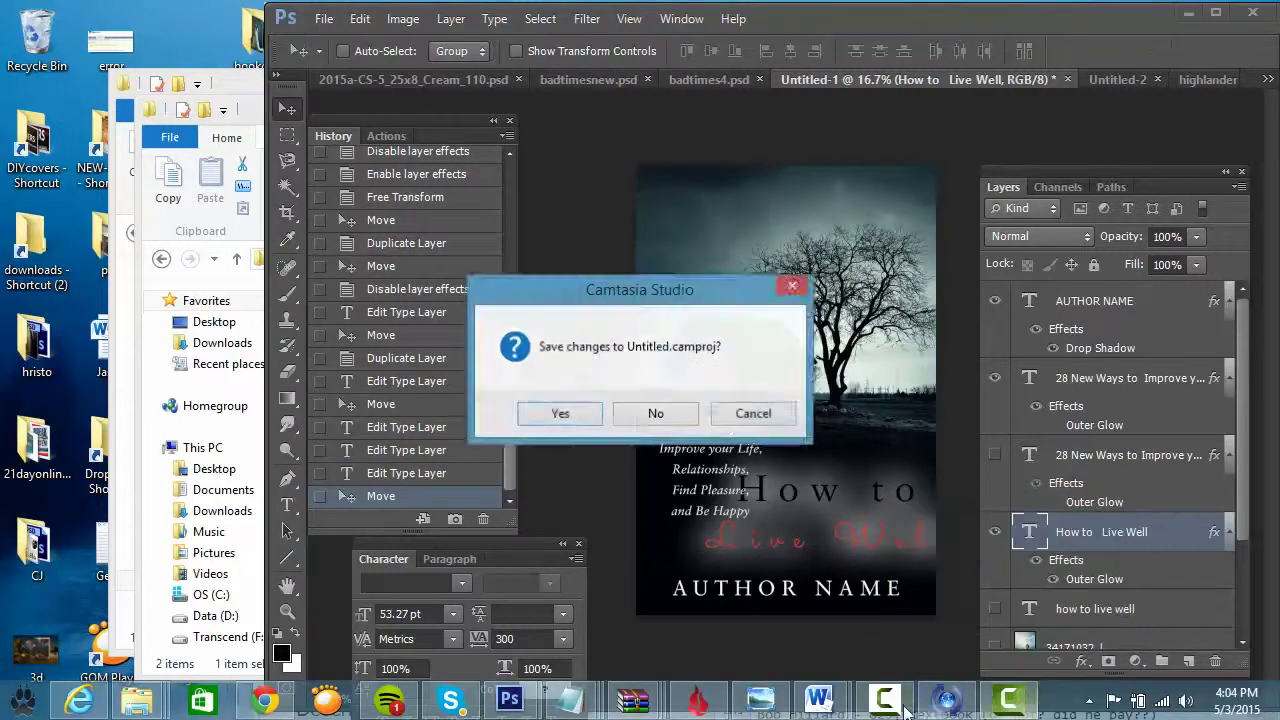
{"action": "left_click", "coordinate": [659, 414]}
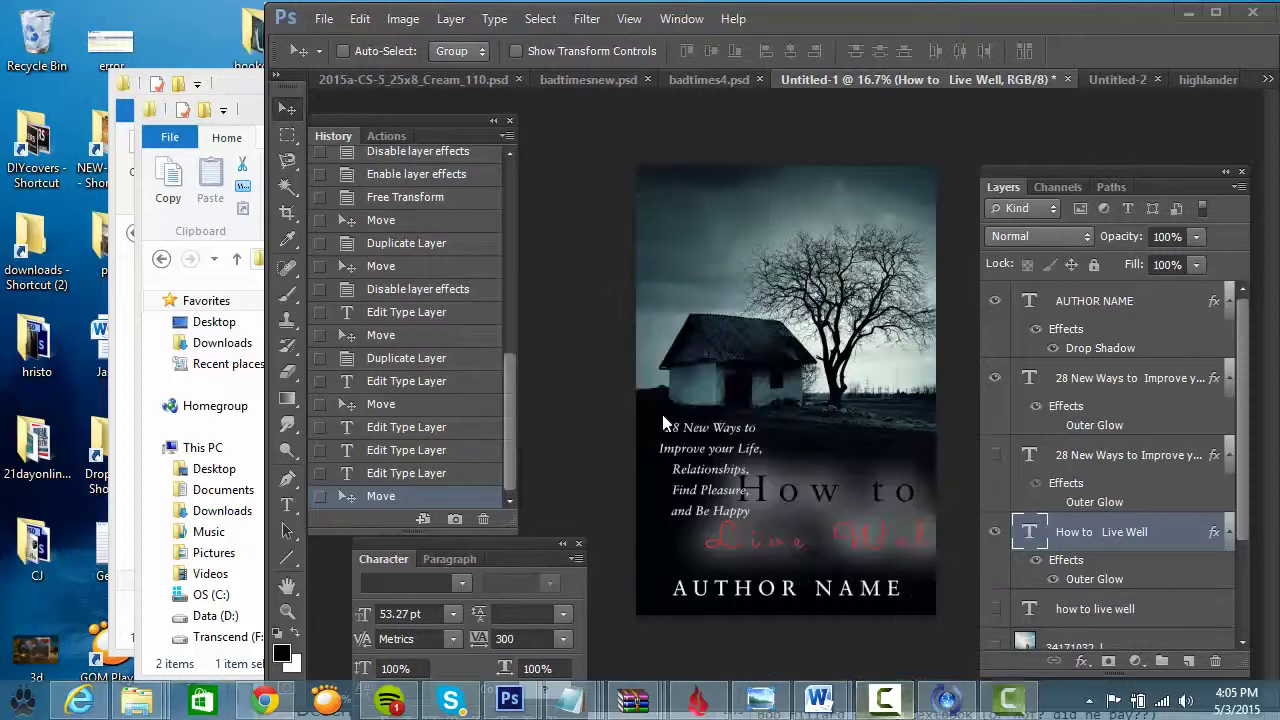
{"action": "right_click", "coordinate": [888, 700]}
{"action": "left_click", "coordinate": [829, 646]}
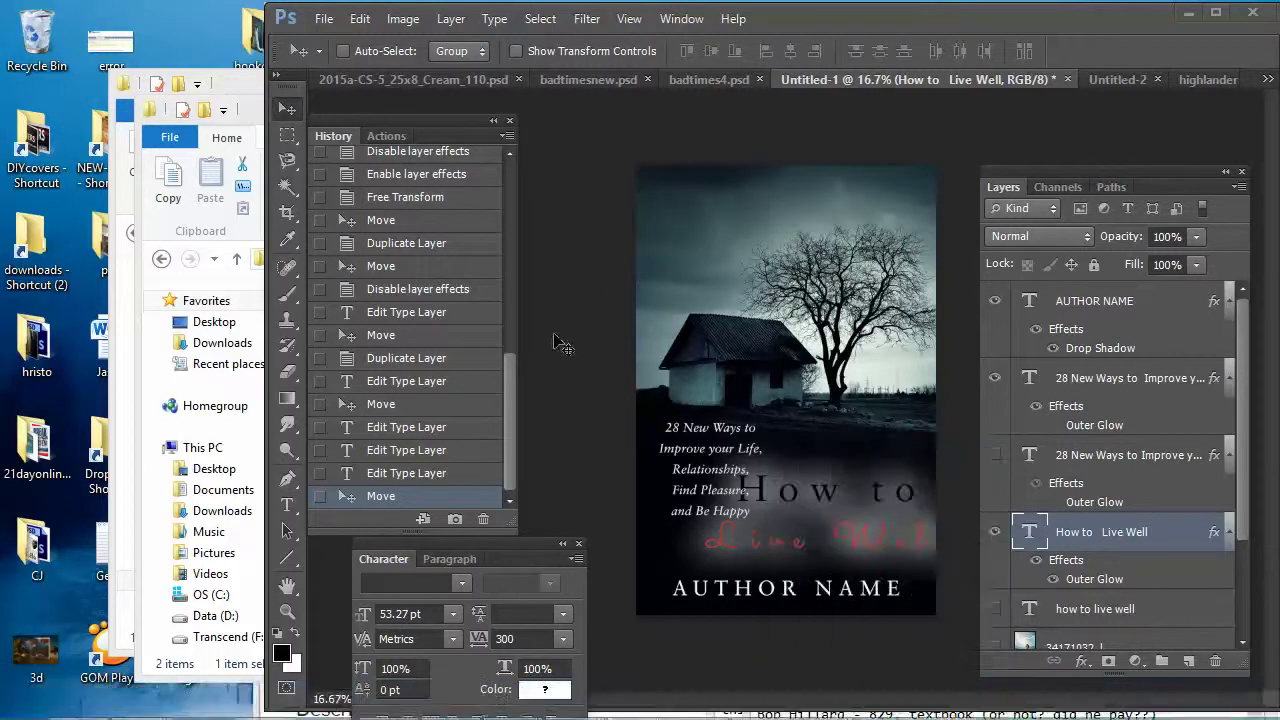
{"action": "mouse_move", "coordinate": [895, 717]}
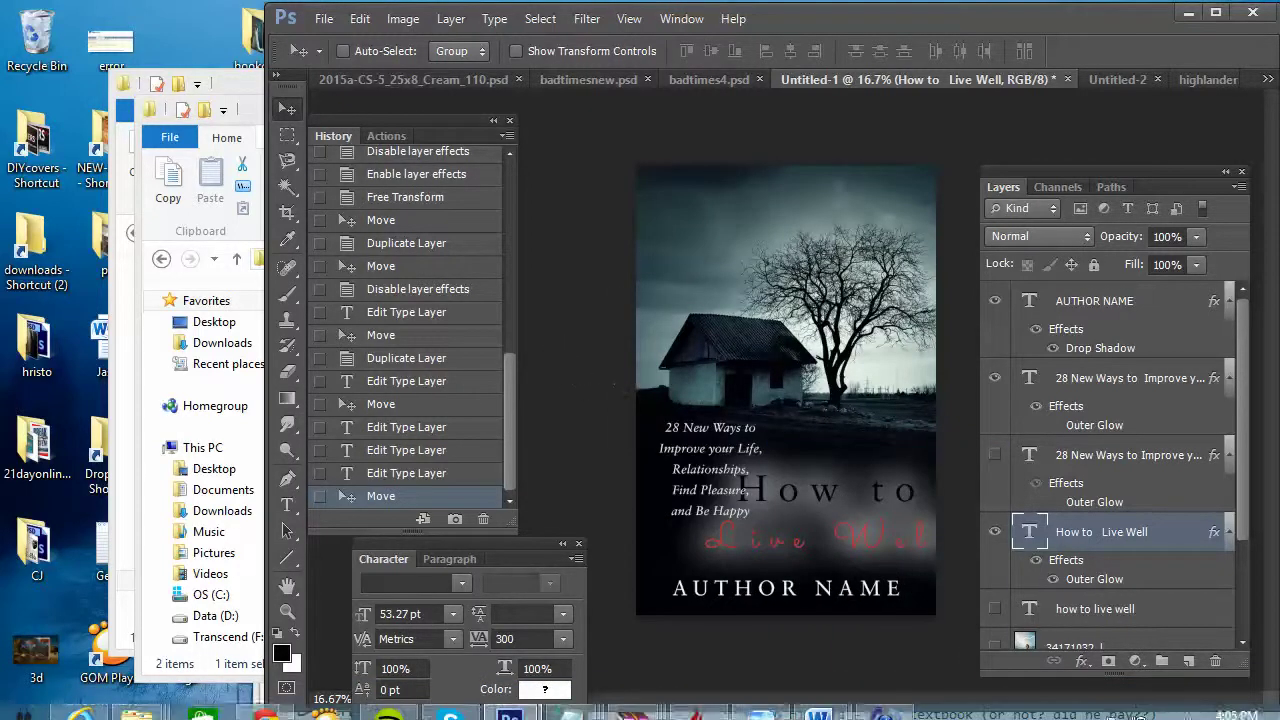
{"action": "left_click", "coordinate": [1036, 558]}
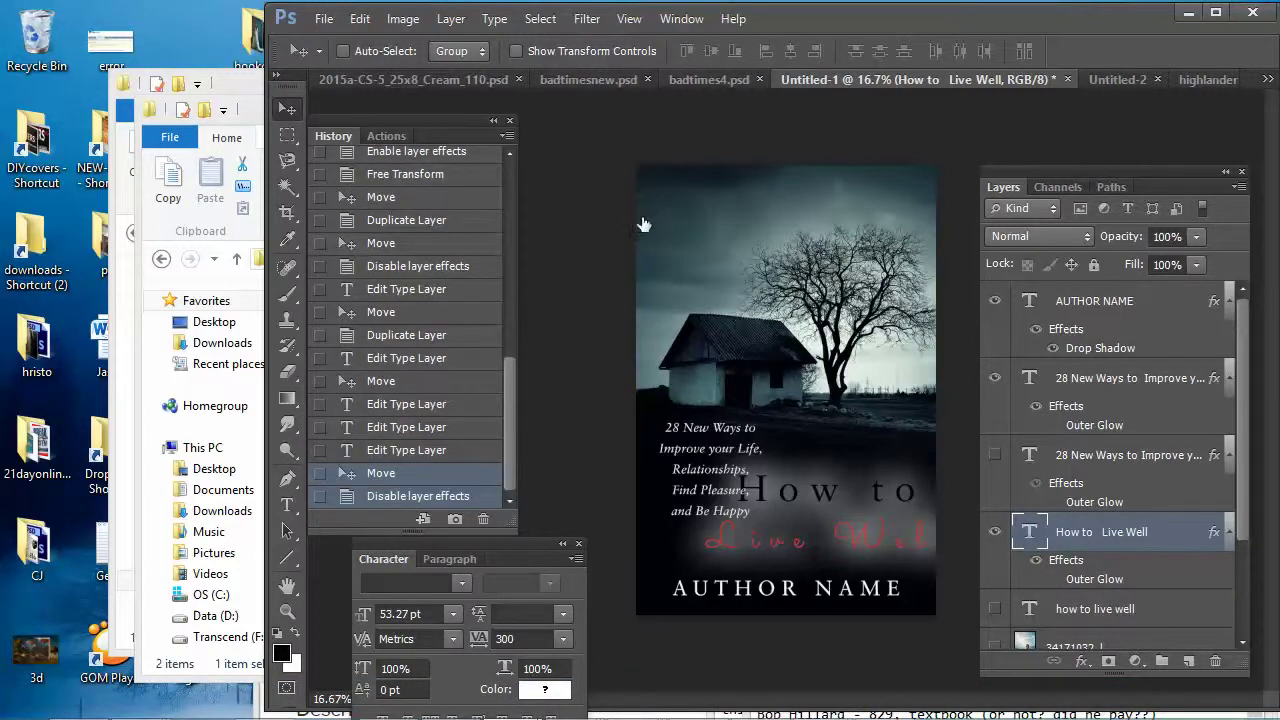
Set the title in Satan Possessed with letter tracking 50
{"action": "key", "text": "t"}
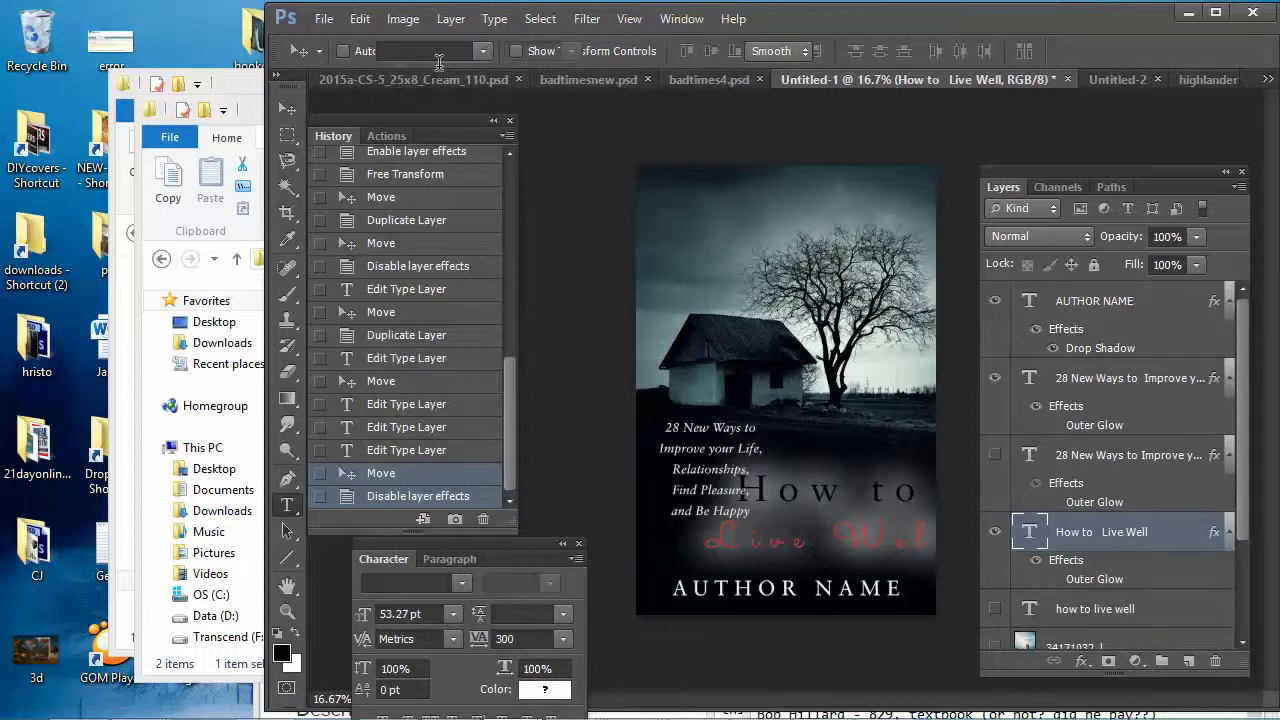
{"action": "key", "text": "Return"}
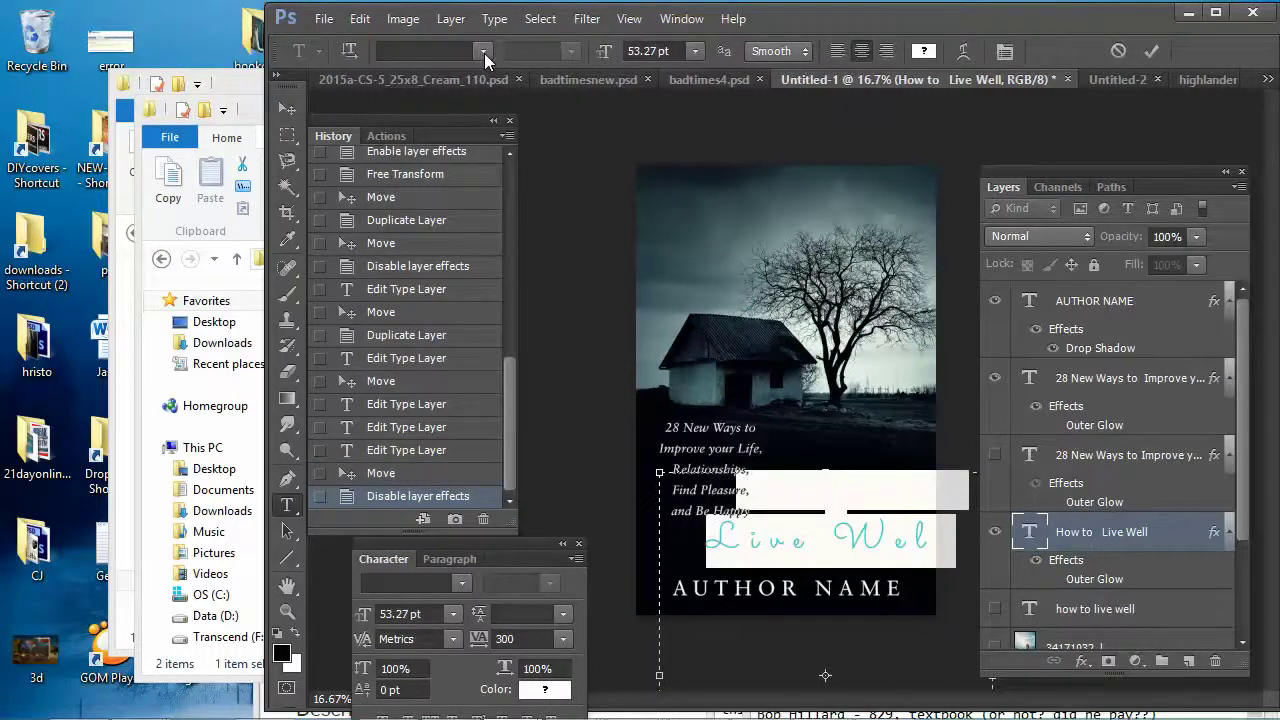
{"action": "left_click", "coordinate": [484, 51]}
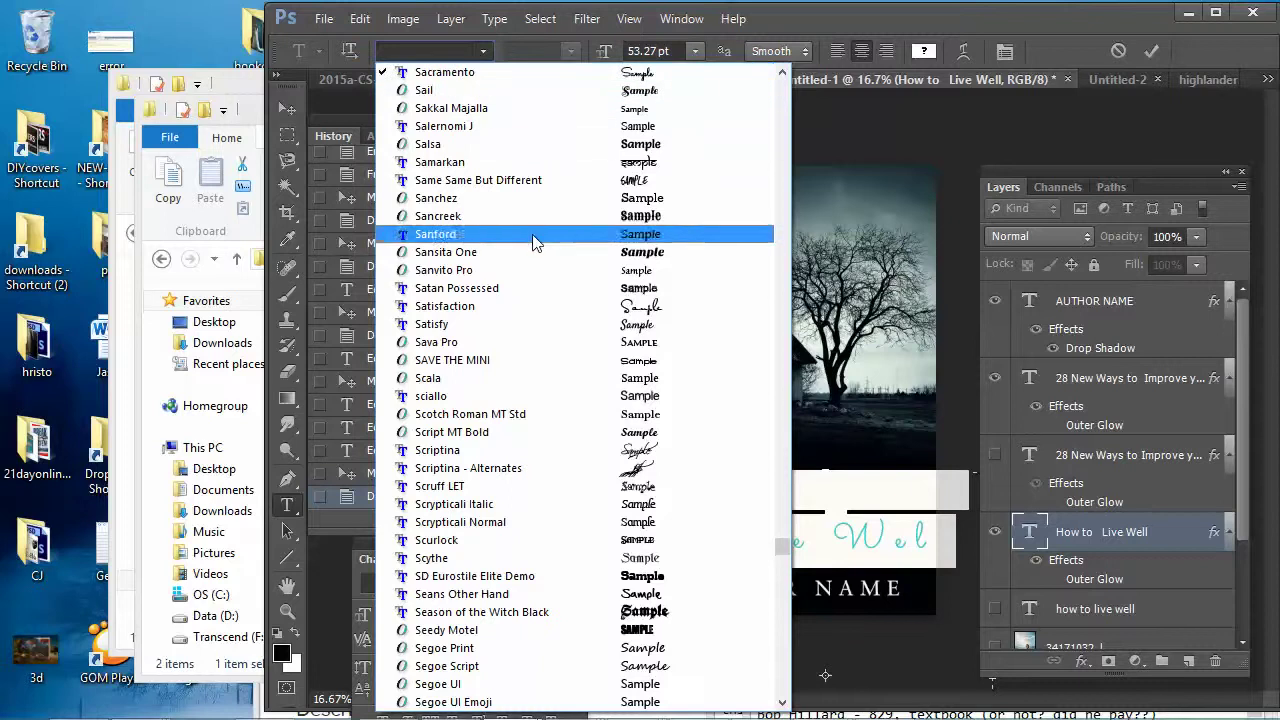
{"action": "left_click", "coordinate": [560, 289]}
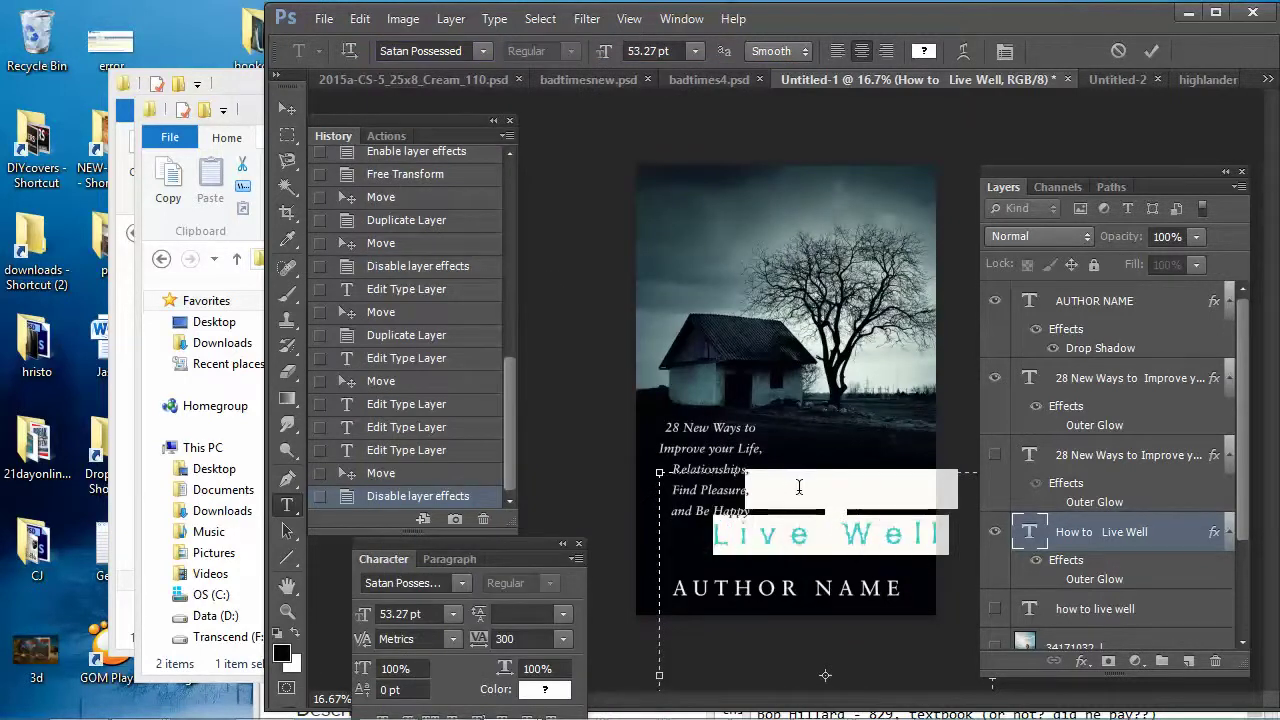
{"action": "left_click", "coordinate": [738, 530]}
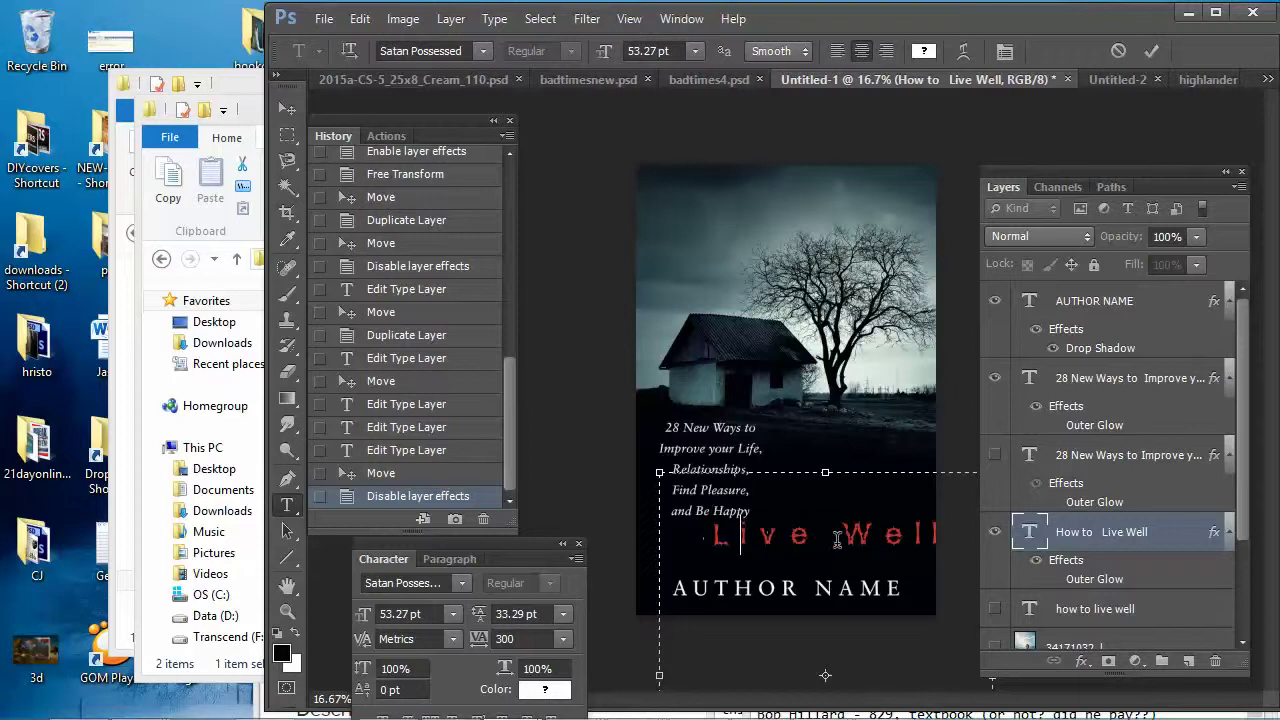
{"action": "left_click_drag", "start_coordinate": [838, 540], "coordinate": [1025, 538]}
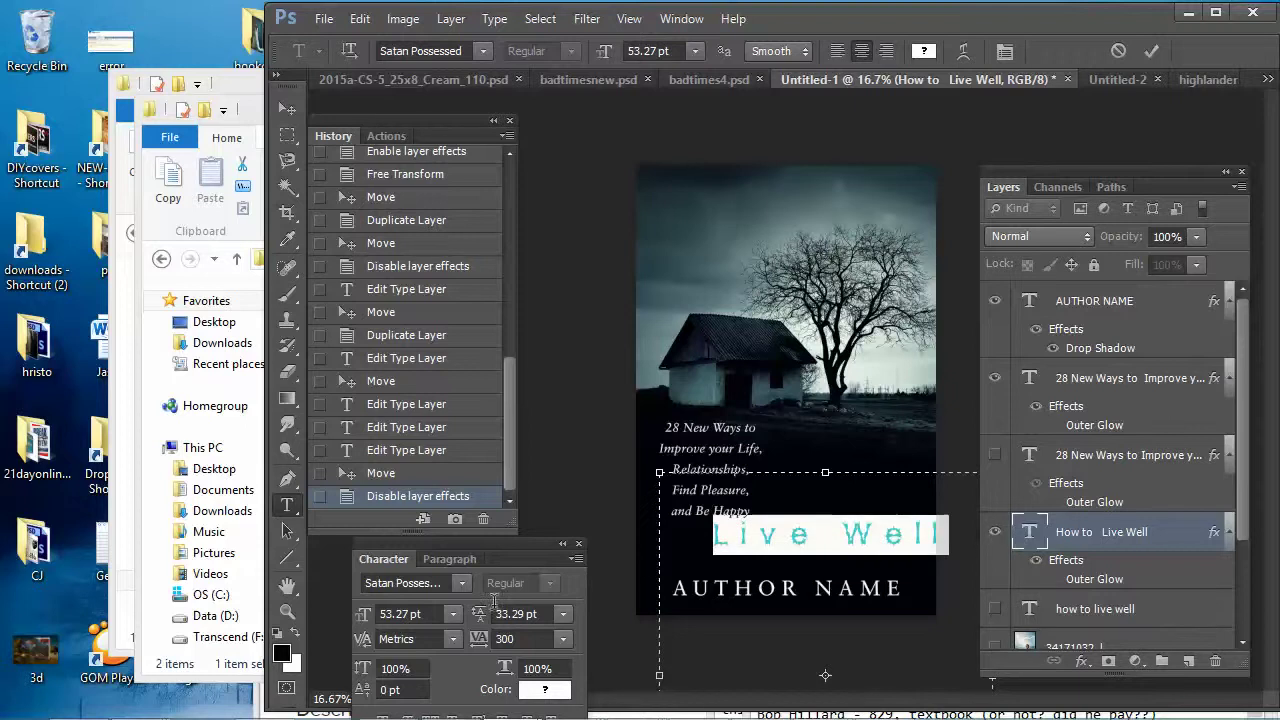
{"action": "left_click", "coordinate": [565, 638]}
{"action": "left_click", "coordinate": [570, 563]}
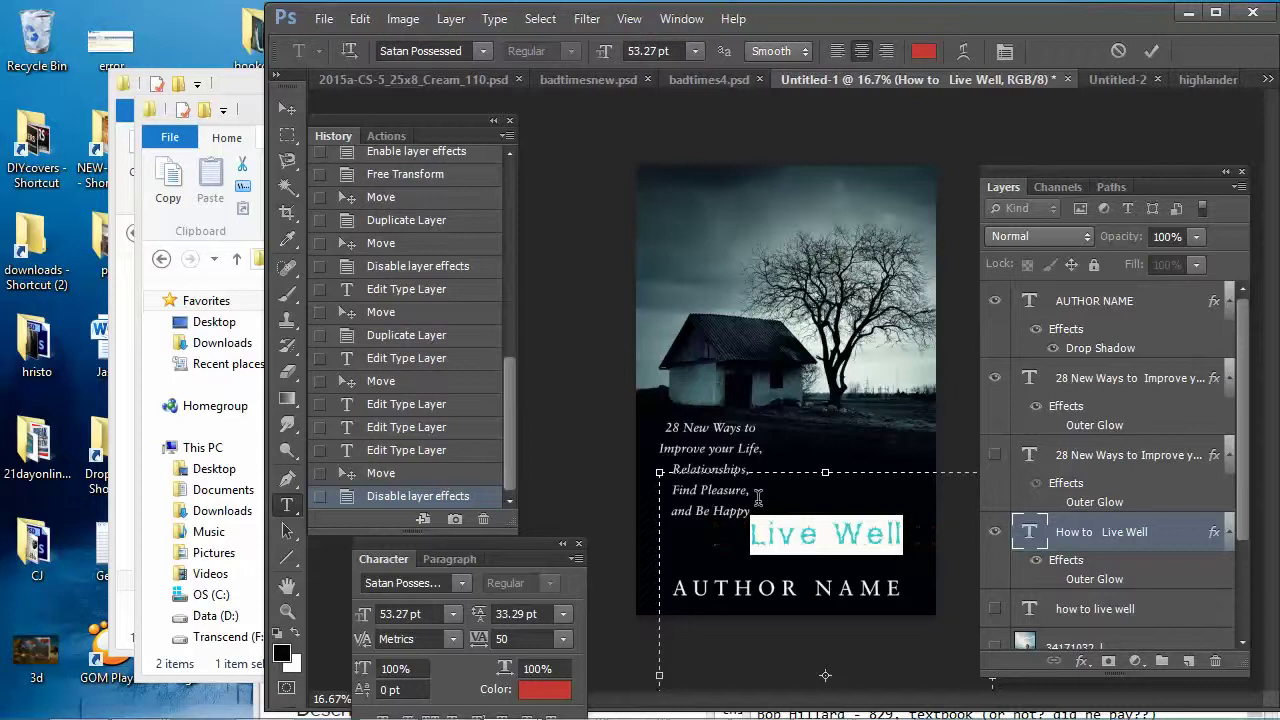
Replace 'Live Well' with 'HORROR' and colour it white
{"action": "key", "text": "ctrl+h"}
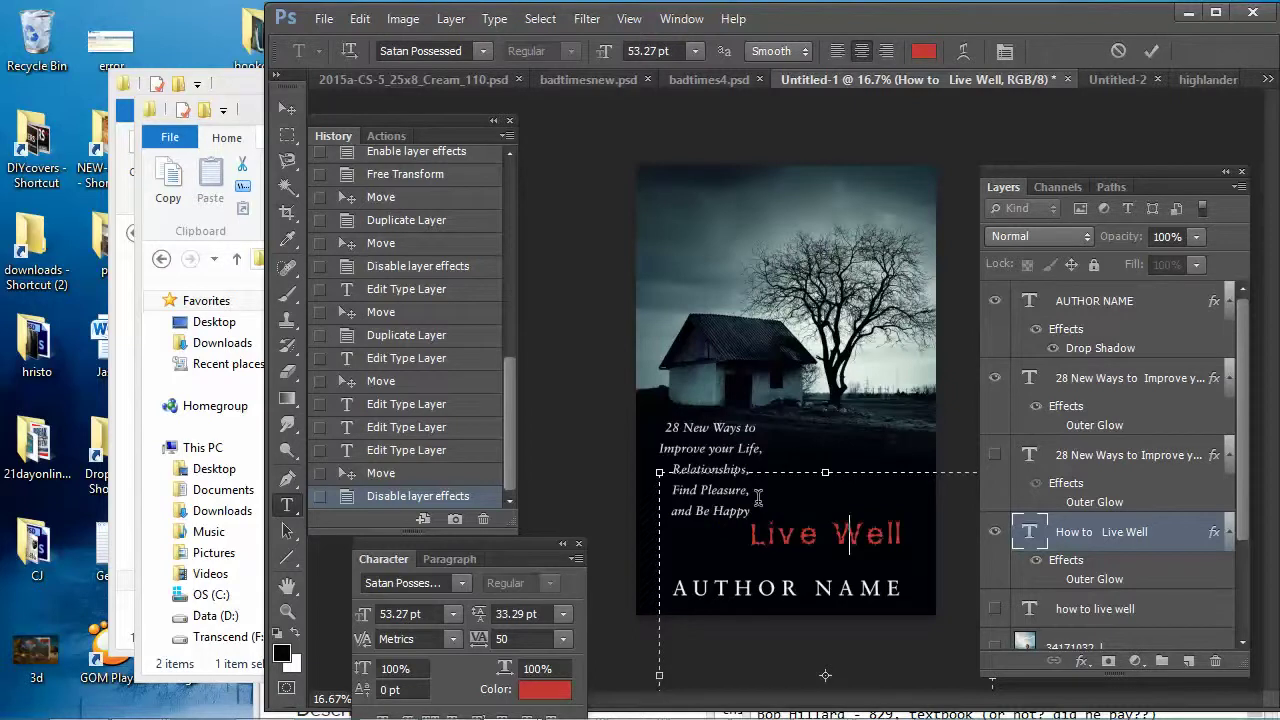
{"action": "type", "text": "HORROR"}
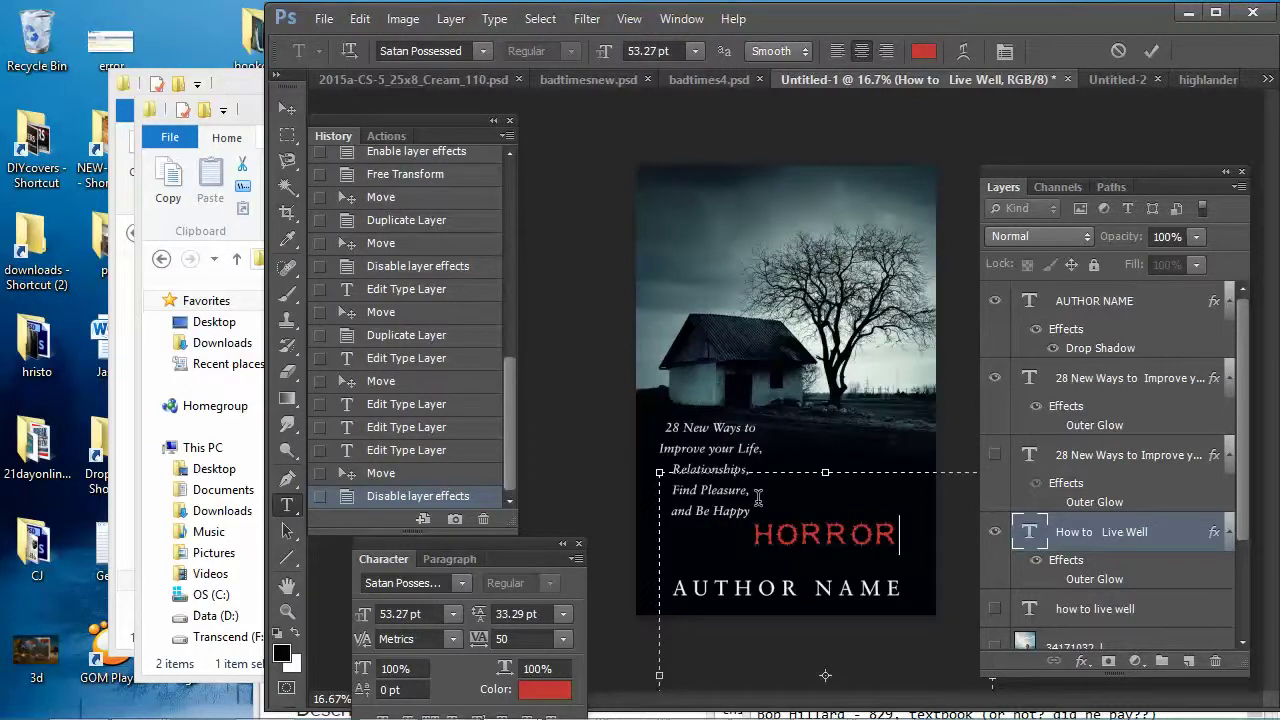
{"action": "key", "text": "ctrl+a"}
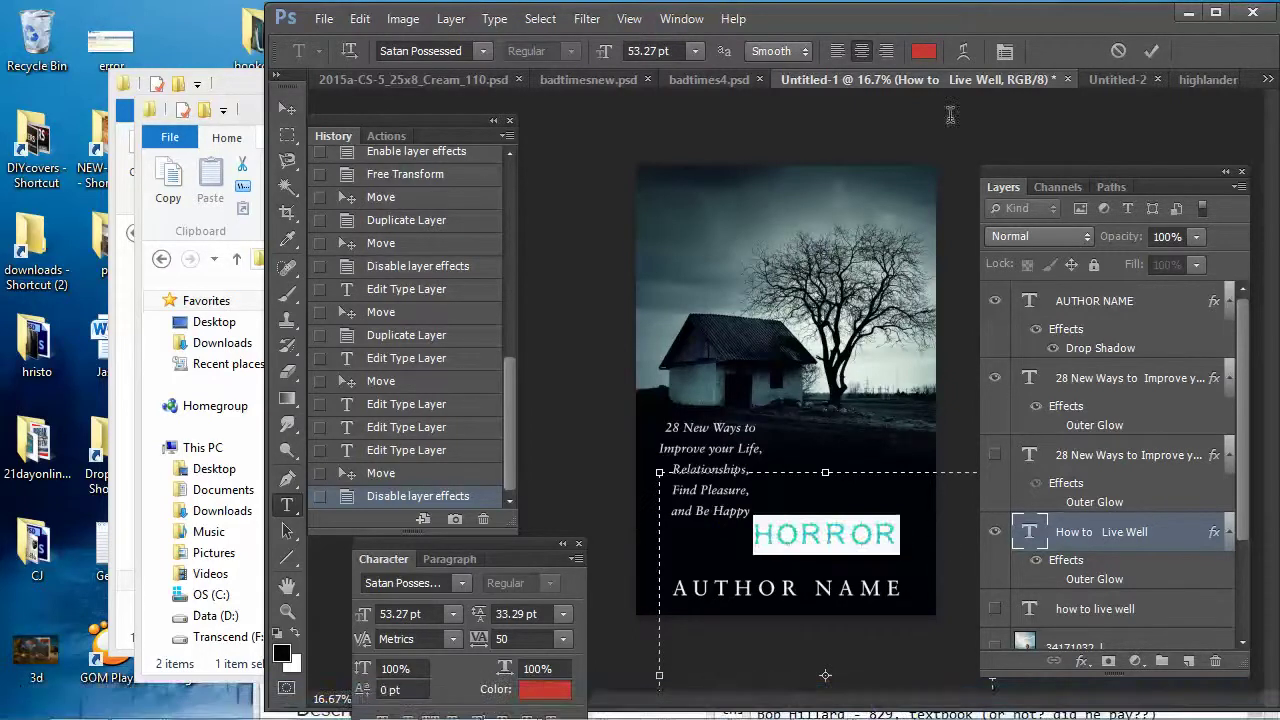
{"action": "left_click", "coordinate": [924, 51]}
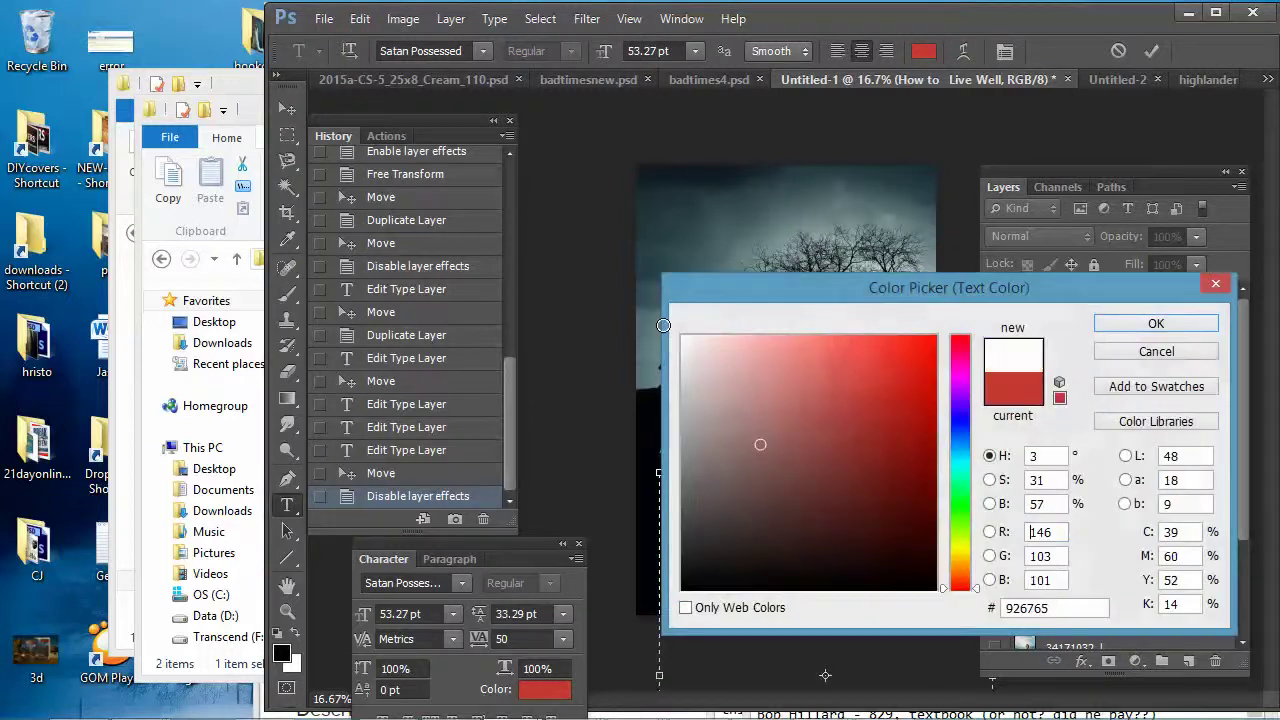
{"action": "left_click_drag", "start_coordinate": [663, 324], "coordinate": [668, 331]}
{"action": "left_click", "coordinate": [1156, 323]}
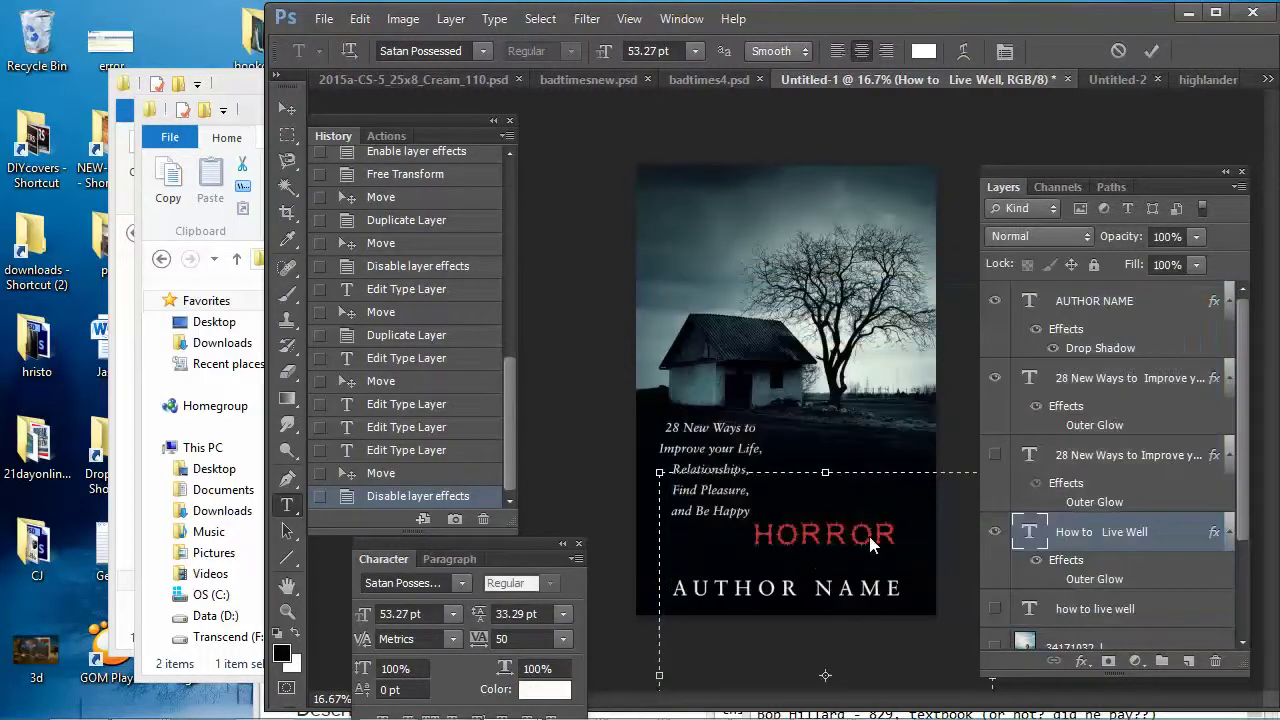
{"action": "left_click", "coordinate": [900, 535]}
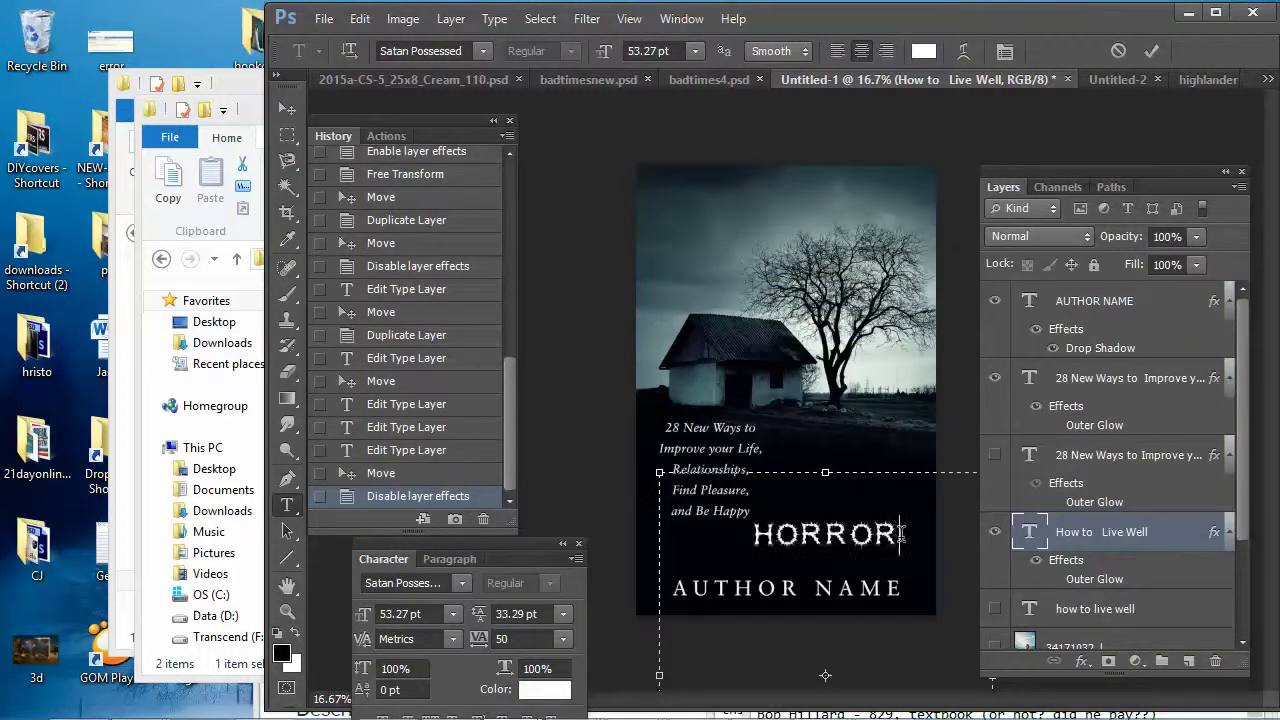
{"action": "left_click_drag", "start_coordinate": [900, 535], "coordinate": [737, 543]}
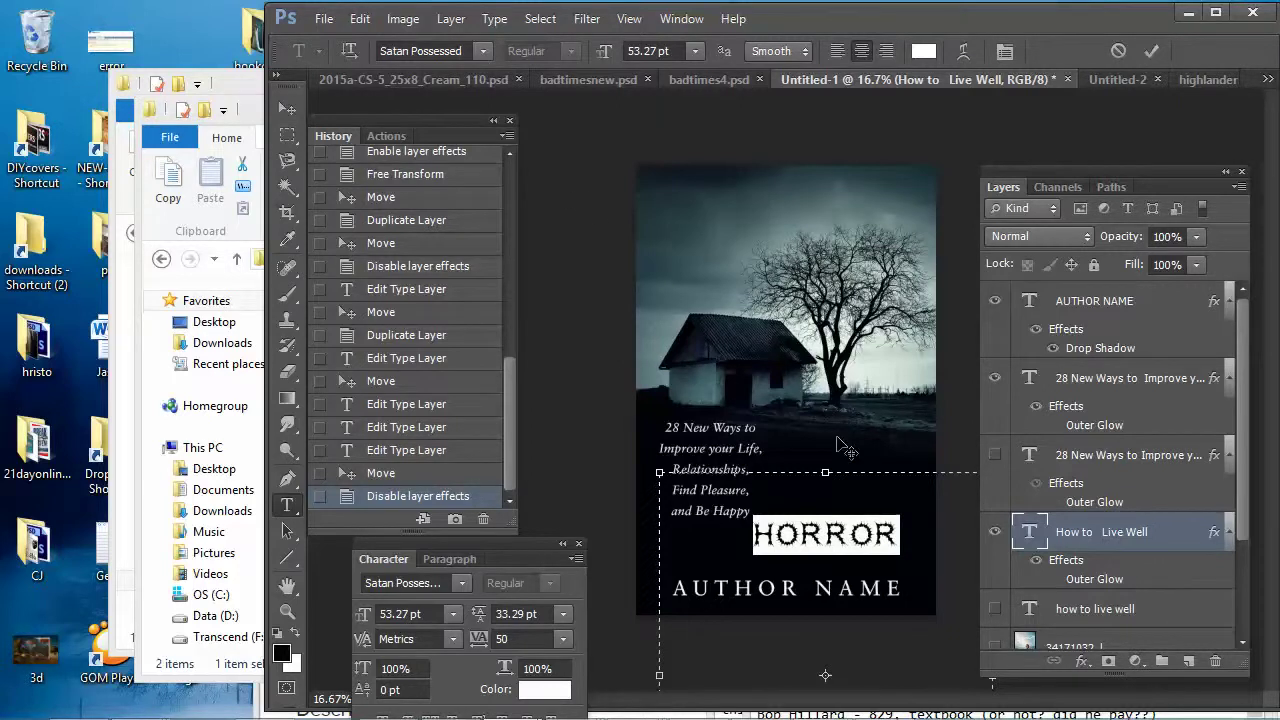
Try the Shut'Em Down font on the HORROR title
{"action": "left_click", "coordinate": [483, 51]}
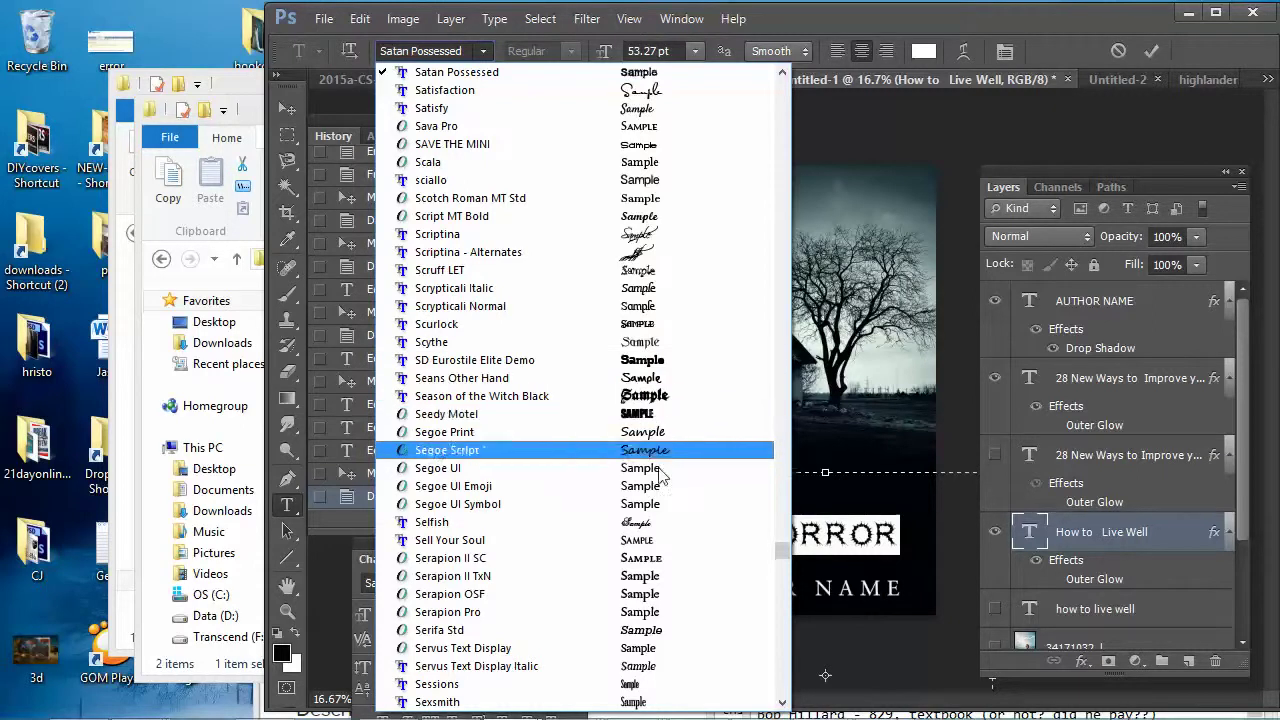
{"action": "scroll", "coordinate": [665, 480], "scroll_direction": "down", "scroll_amount": 5}
{"action": "scroll", "coordinate": [672, 565], "scroll_direction": "down", "scroll_amount": 6}
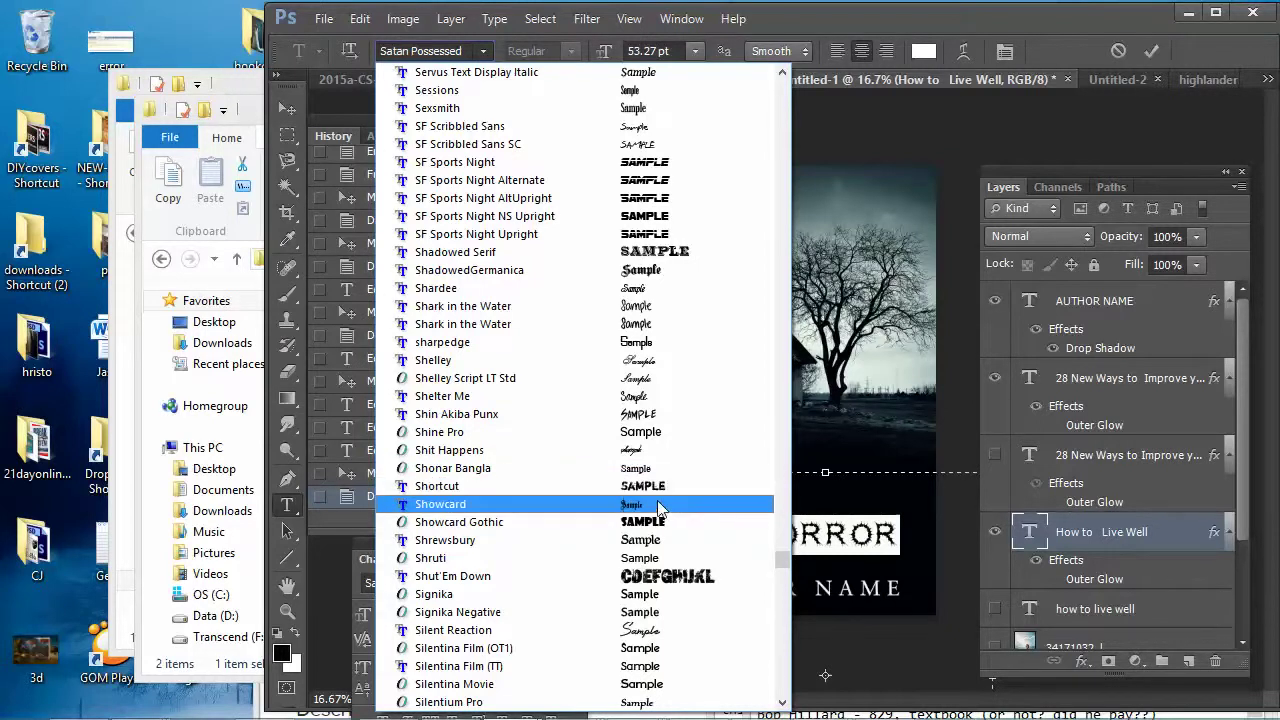
{"action": "scroll", "coordinate": [658, 540], "scroll_direction": "down", "scroll_amount": 3}
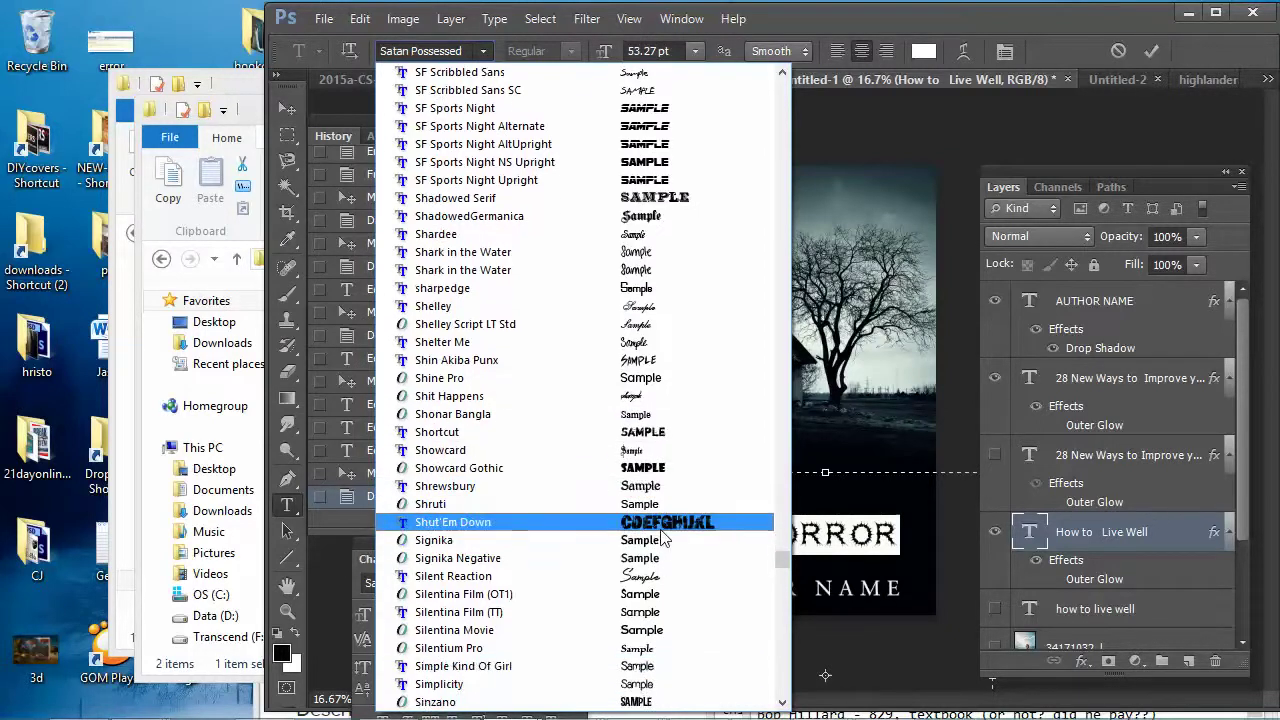
{"action": "left_click", "coordinate": [666, 522]}
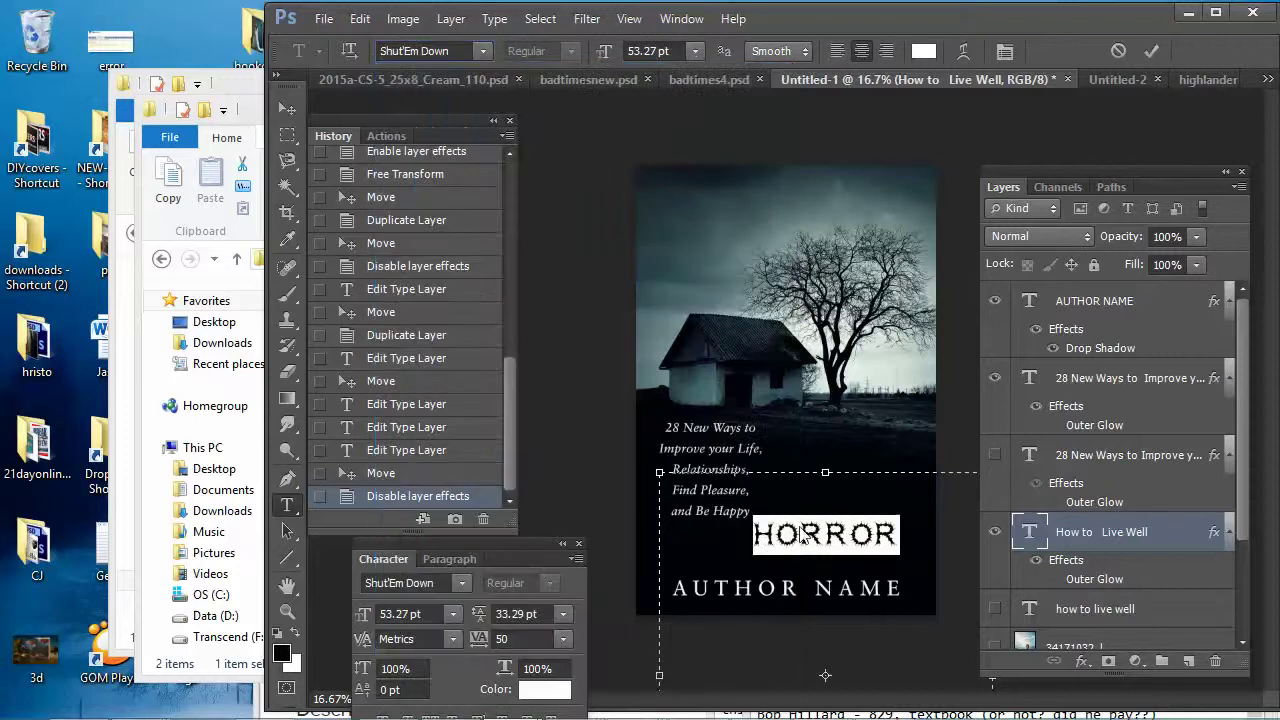
{"action": "left_click", "coordinate": [845, 527]}
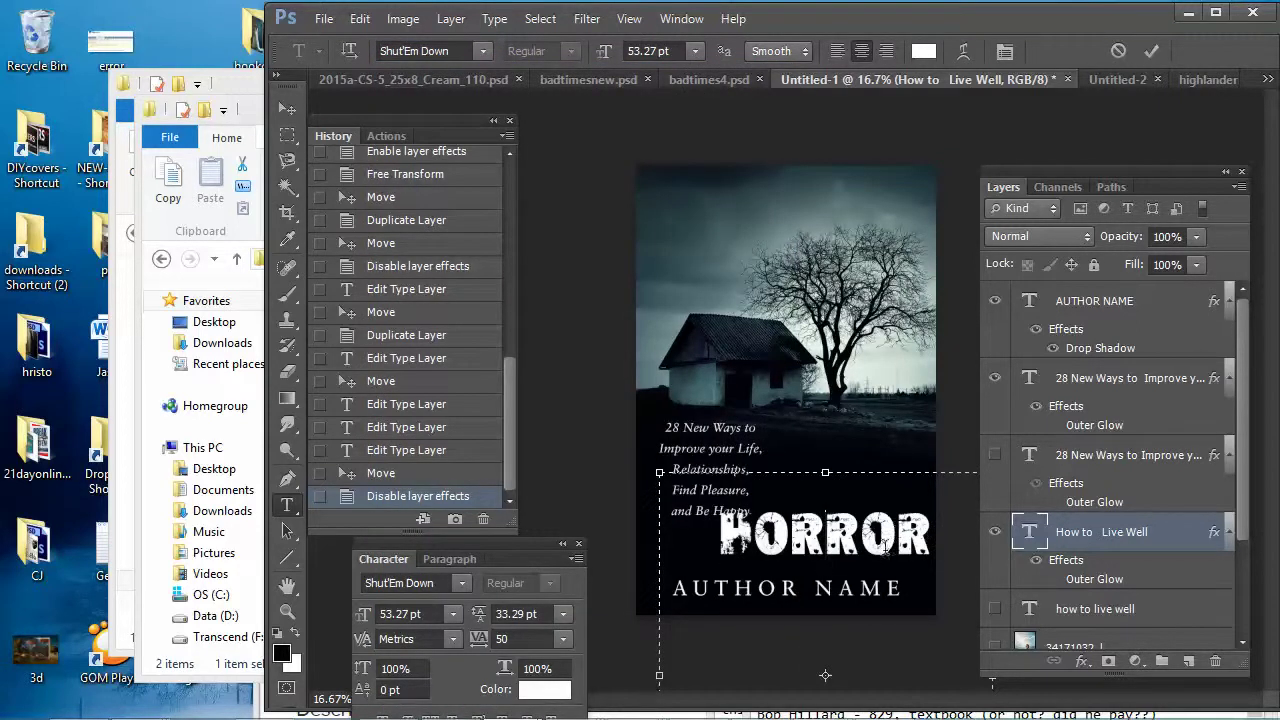
{"action": "left_click_drag", "start_coordinate": [930, 537], "coordinate": [722, 540]}
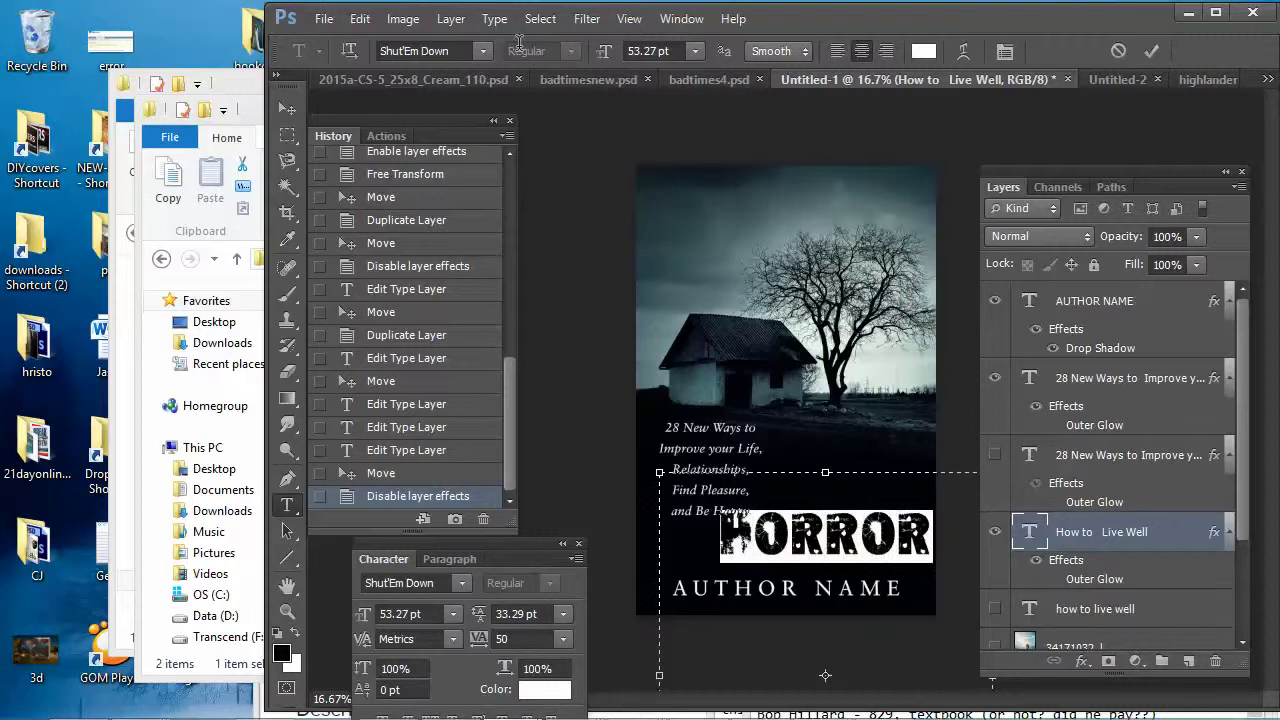
Switch the HORROR title to the SNIPER font
{"action": "left_click", "coordinate": [483, 51]}
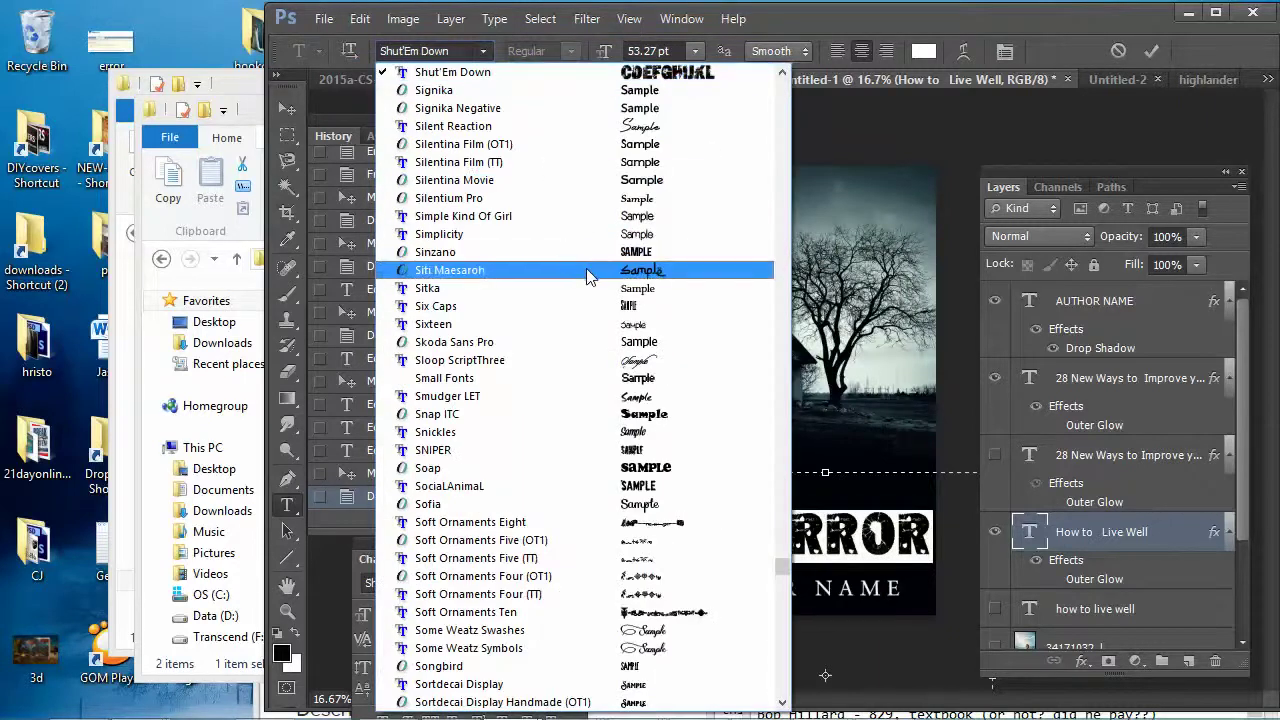
{"action": "scroll", "coordinate": [590, 311], "scroll_direction": "down", "scroll_amount": 1}
{"action": "scroll", "coordinate": [590, 311], "scroll_direction": "down", "scroll_amount": 3}
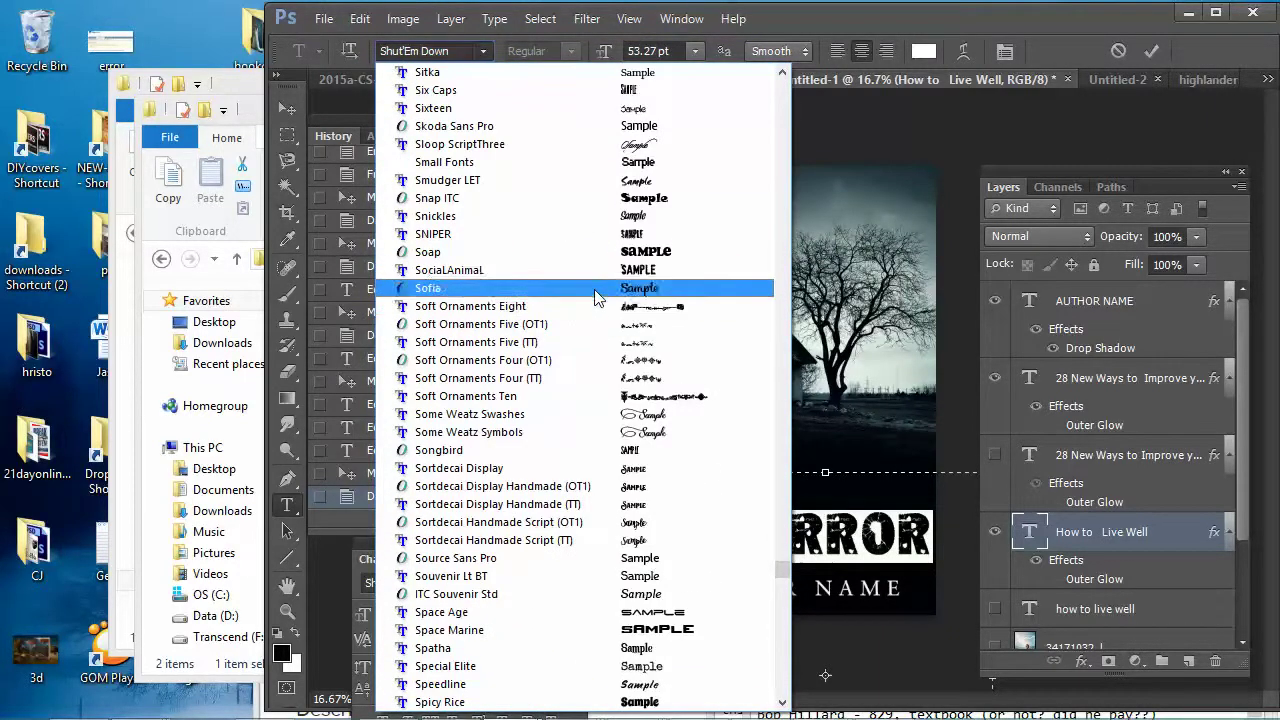
{"action": "left_click", "coordinate": [620, 242]}
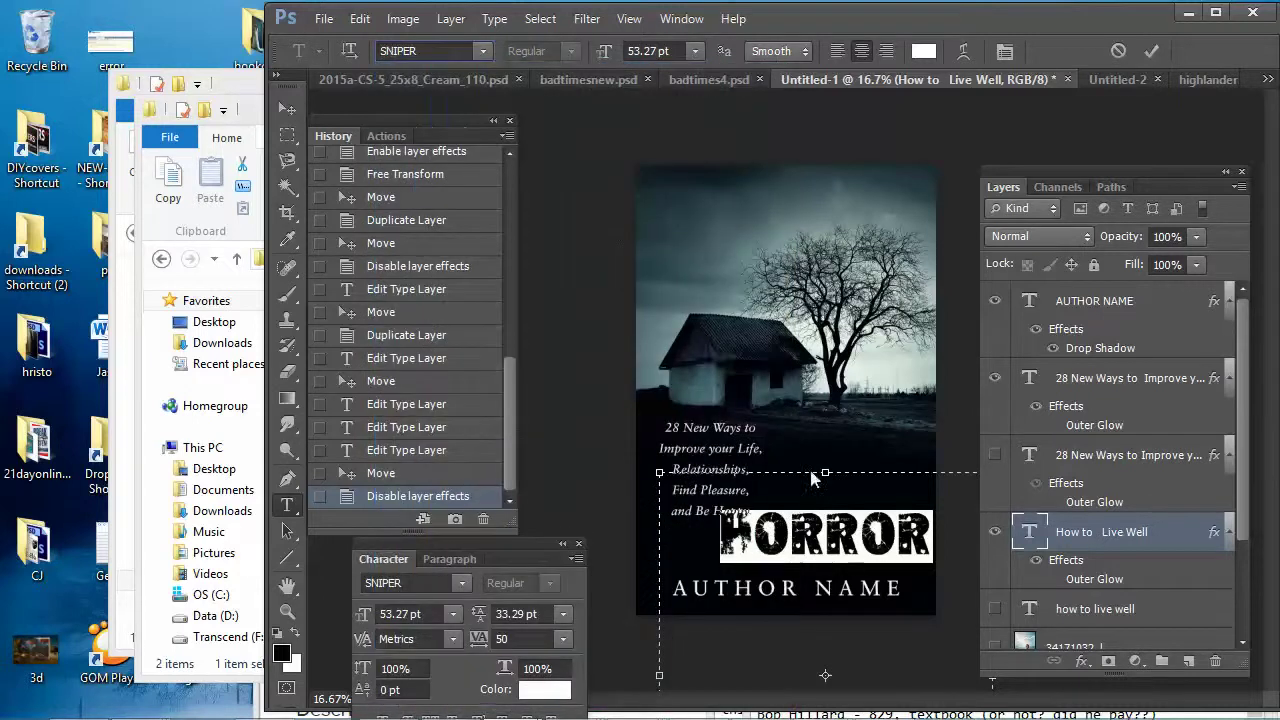
{"action": "left_click", "coordinate": [886, 530]}
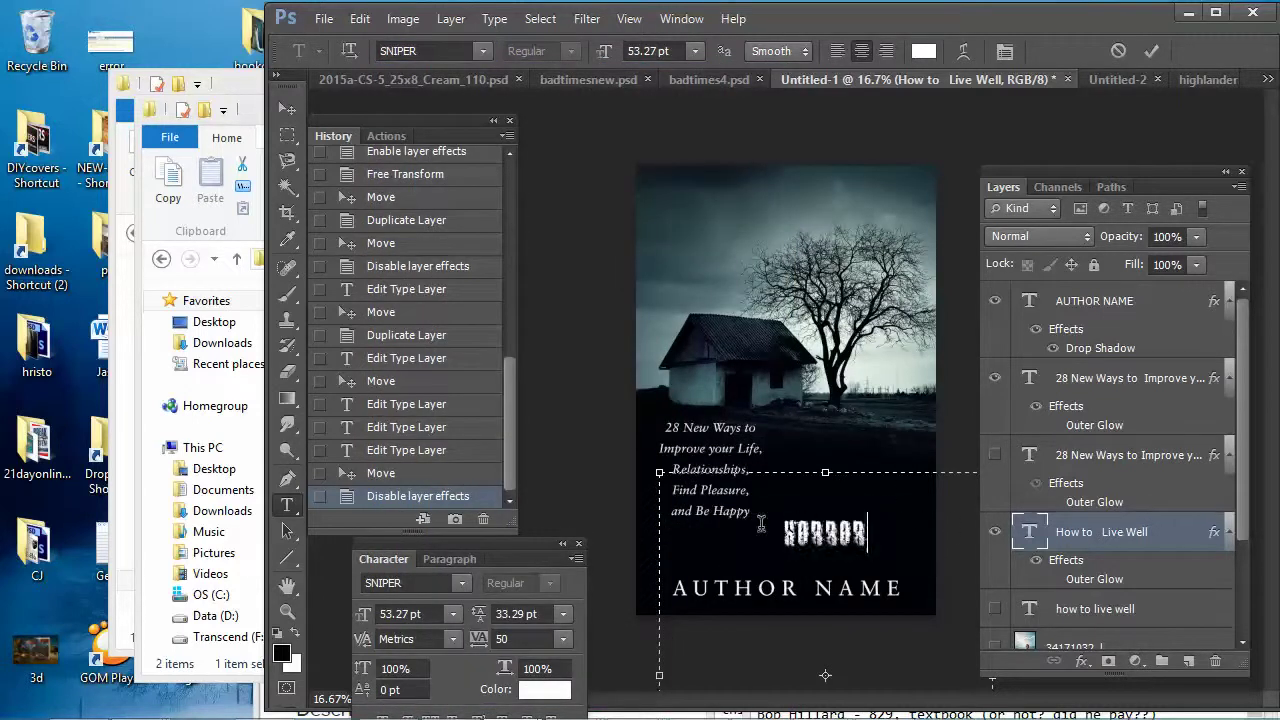
Enlarge the title to 72 pt, then to 99 pt
{"action": "key", "text": "ctrl+a"}
{"action": "left_click", "coordinate": [695, 51]}
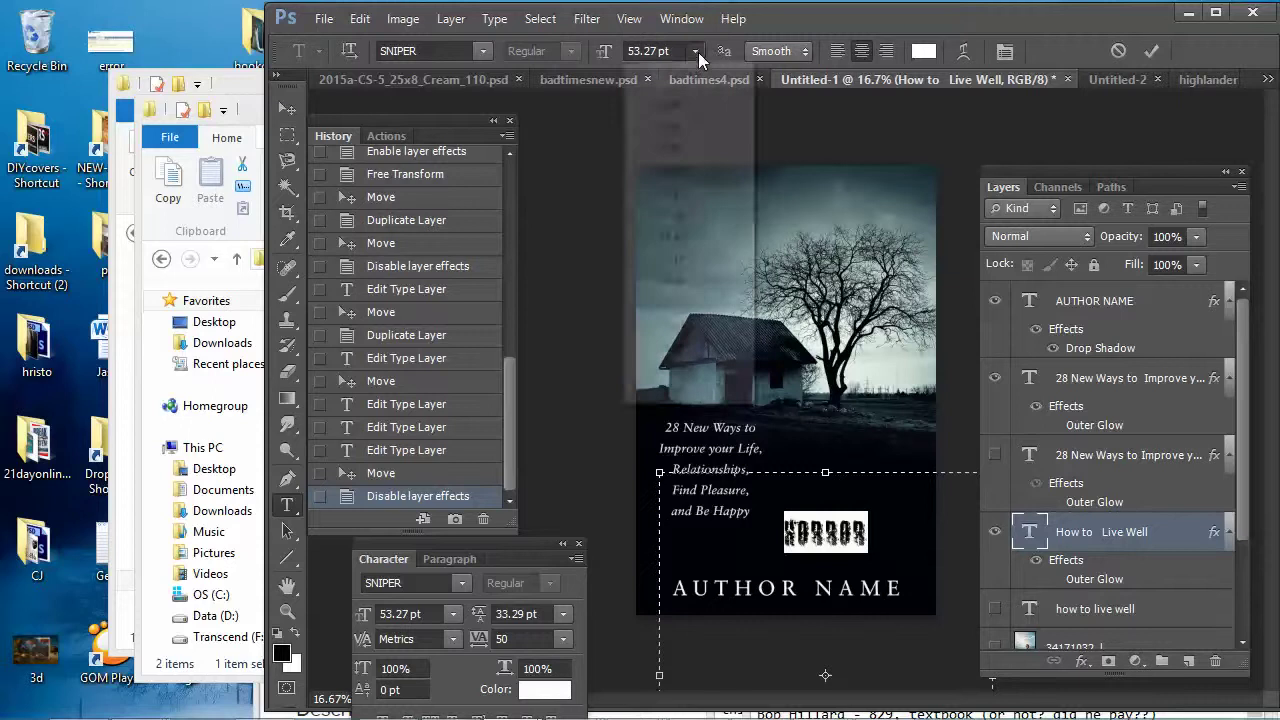
{"action": "left_click", "coordinate": [686, 396]}
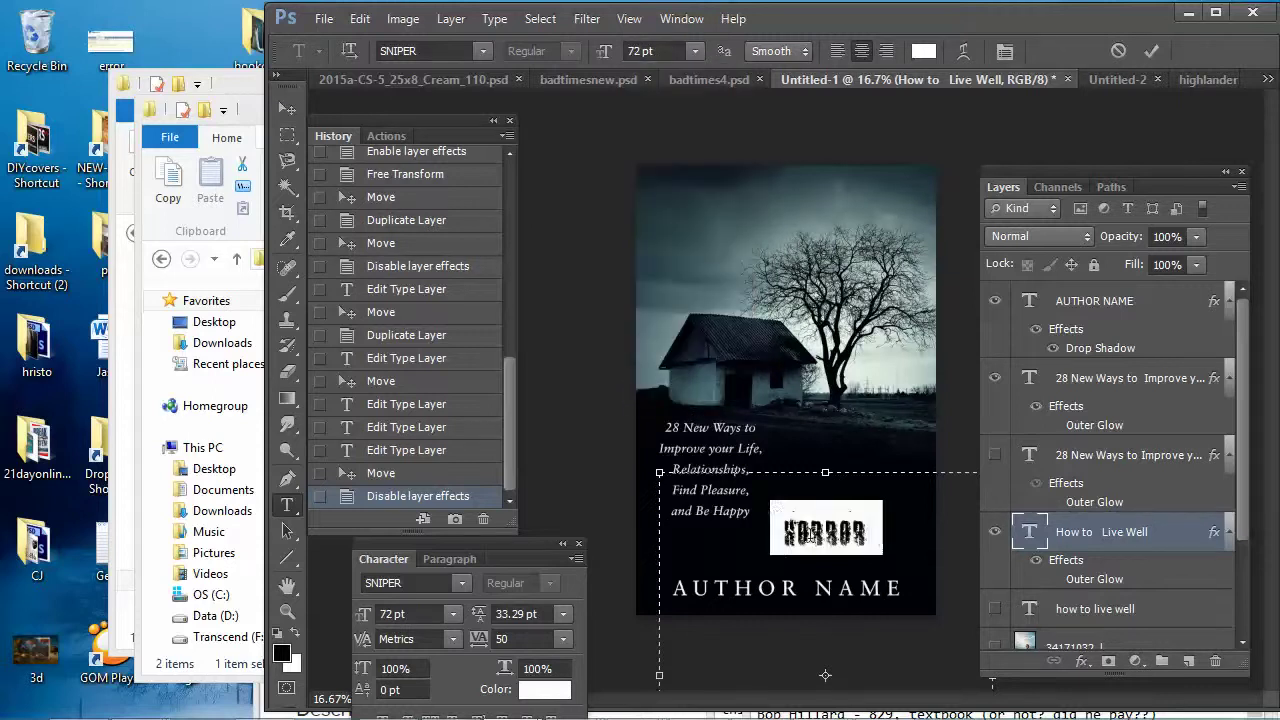
{"action": "left_click", "coordinate": [770, 528]}
{"action": "key", "text": "ctrl+a"}
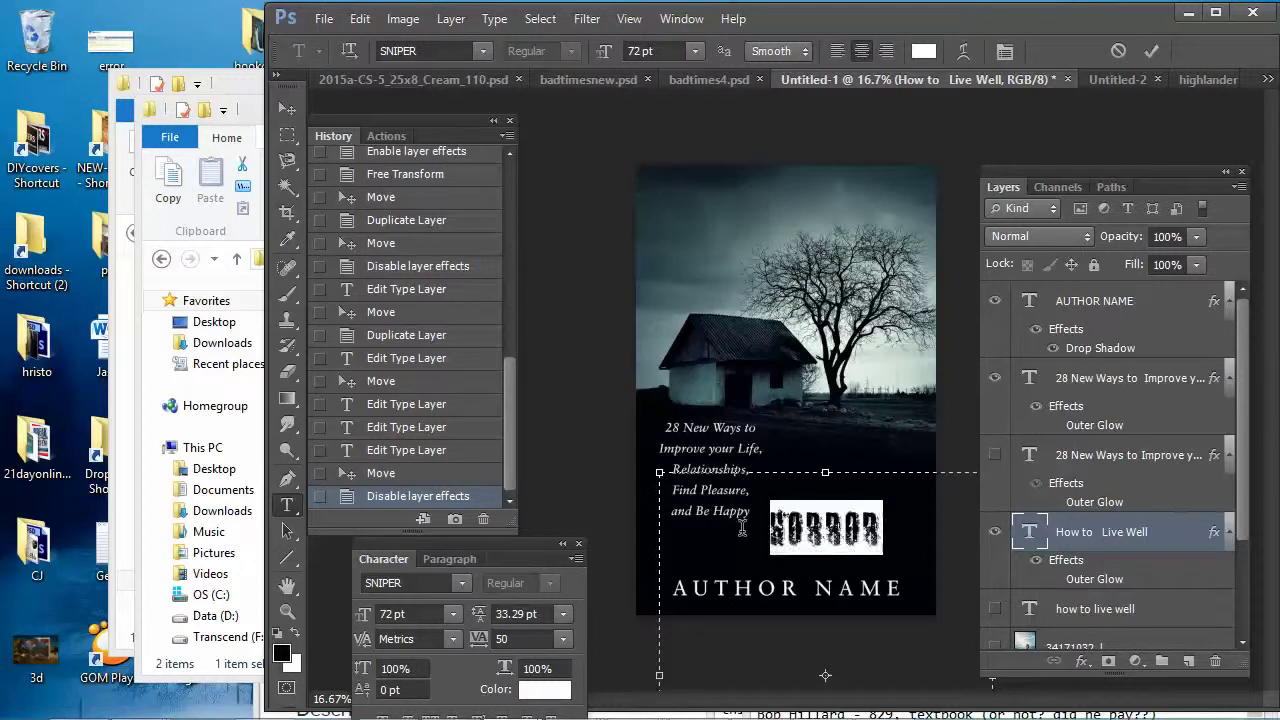
{"action": "double_click", "coordinate": [640, 50]}
{"action": "type", "text": "99"}
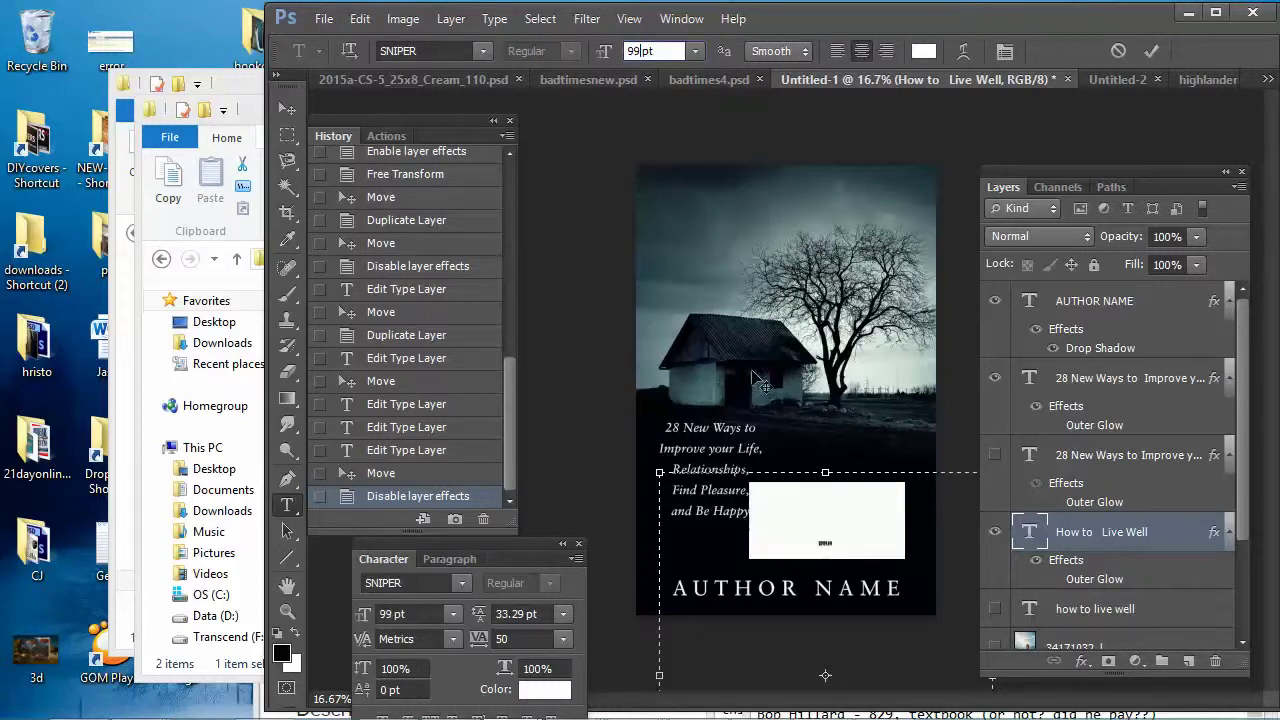
{"action": "key", "text": "Return"}
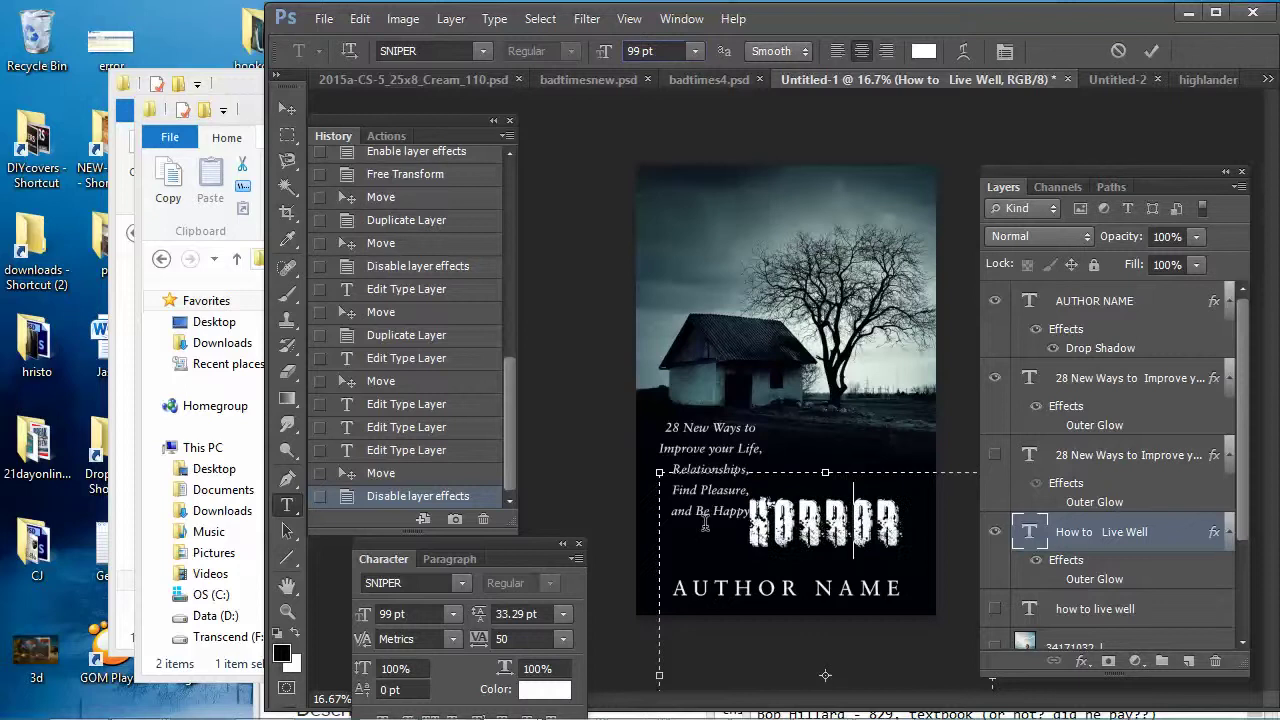
Try the STEAK font on the title
{"action": "left_click", "coordinate": [483, 50]}
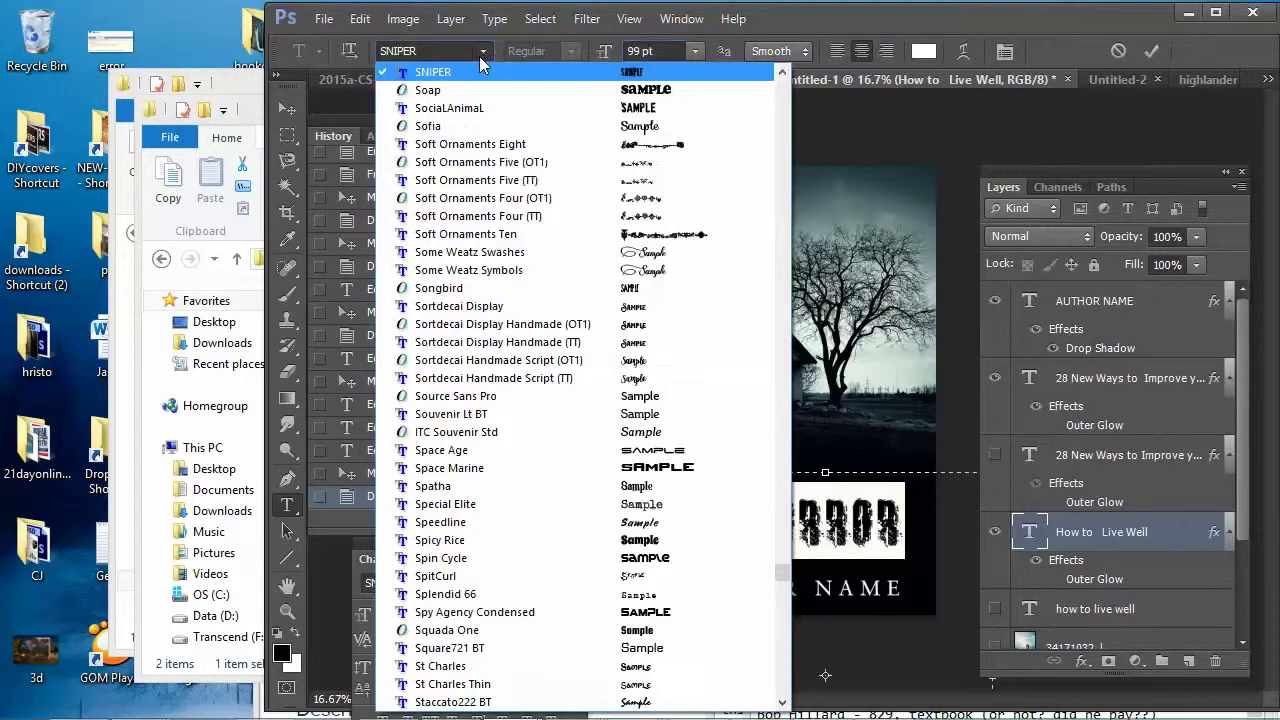
{"action": "scroll", "coordinate": [585, 380], "scroll_direction": "down", "scroll_amount": 2}
{"action": "scroll", "coordinate": [585, 380], "scroll_direction": "down", "scroll_amount": 2}
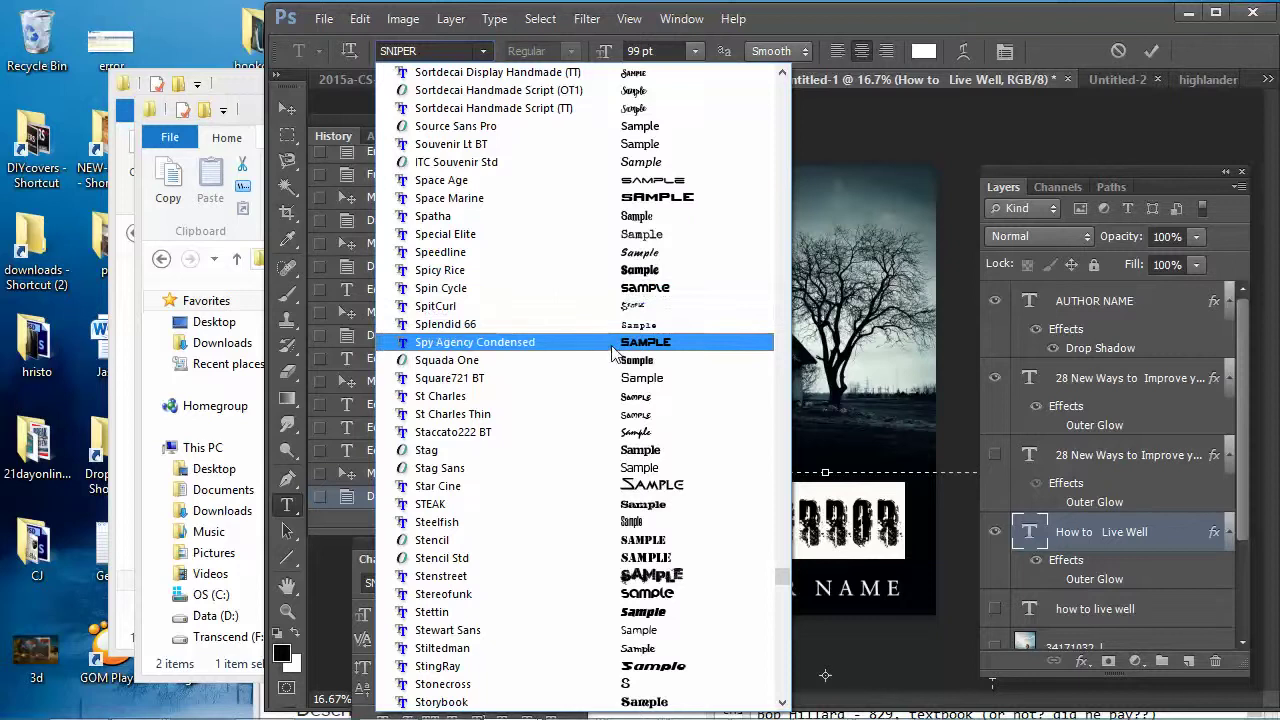
{"action": "left_click", "coordinate": [652, 505]}
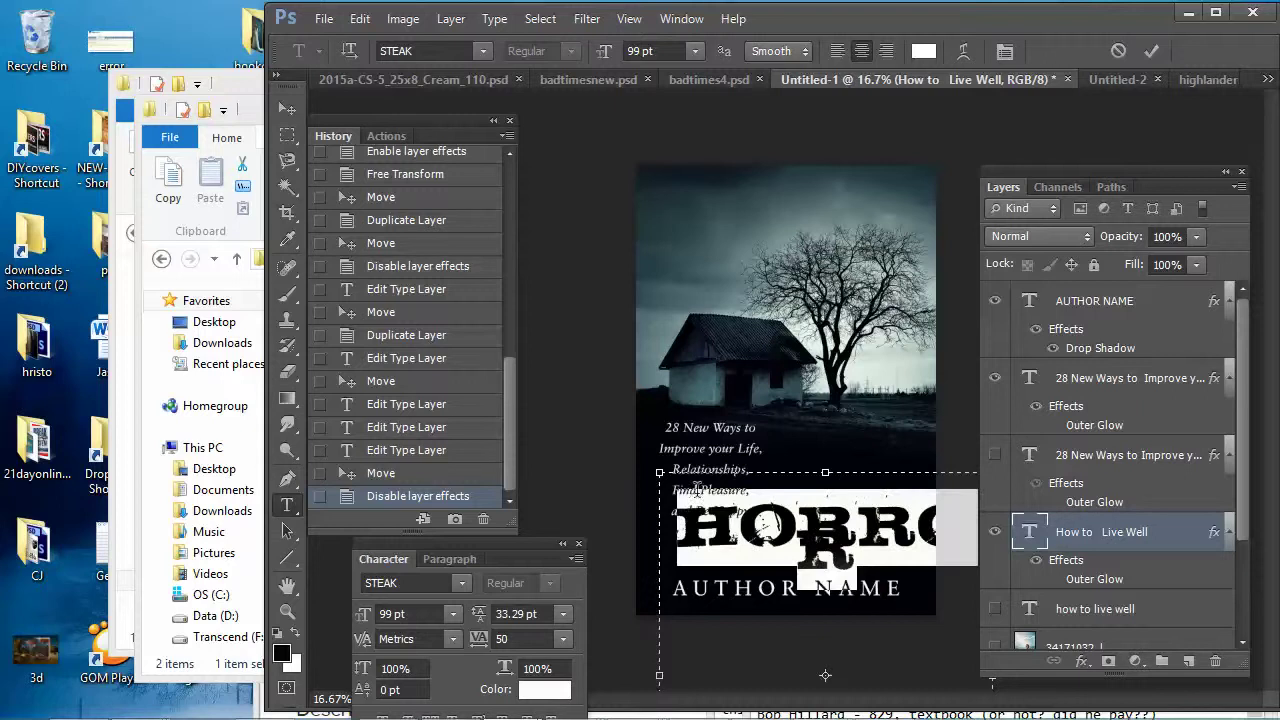
Apply The Best Night font to the title and reselect the word horror
{"action": "left_click", "coordinate": [489, 53]}
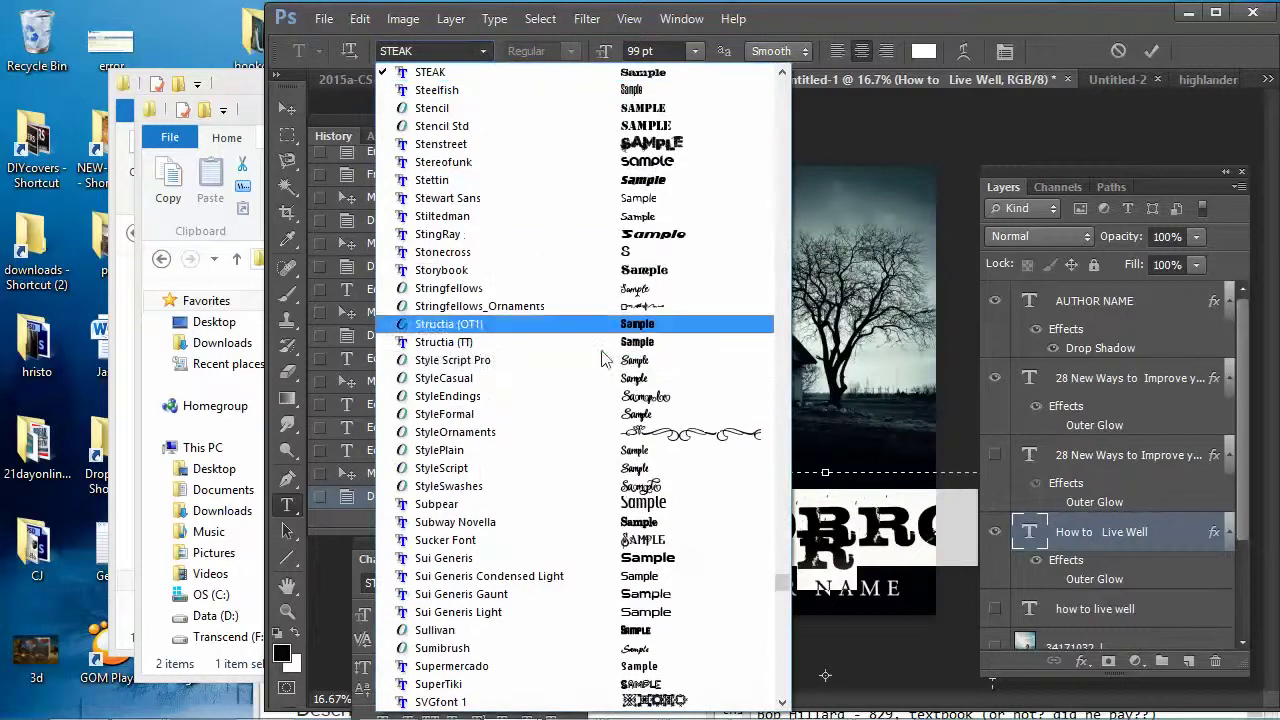
{"action": "scroll", "coordinate": [612, 343], "scroll_direction": "down", "scroll_amount": 3}
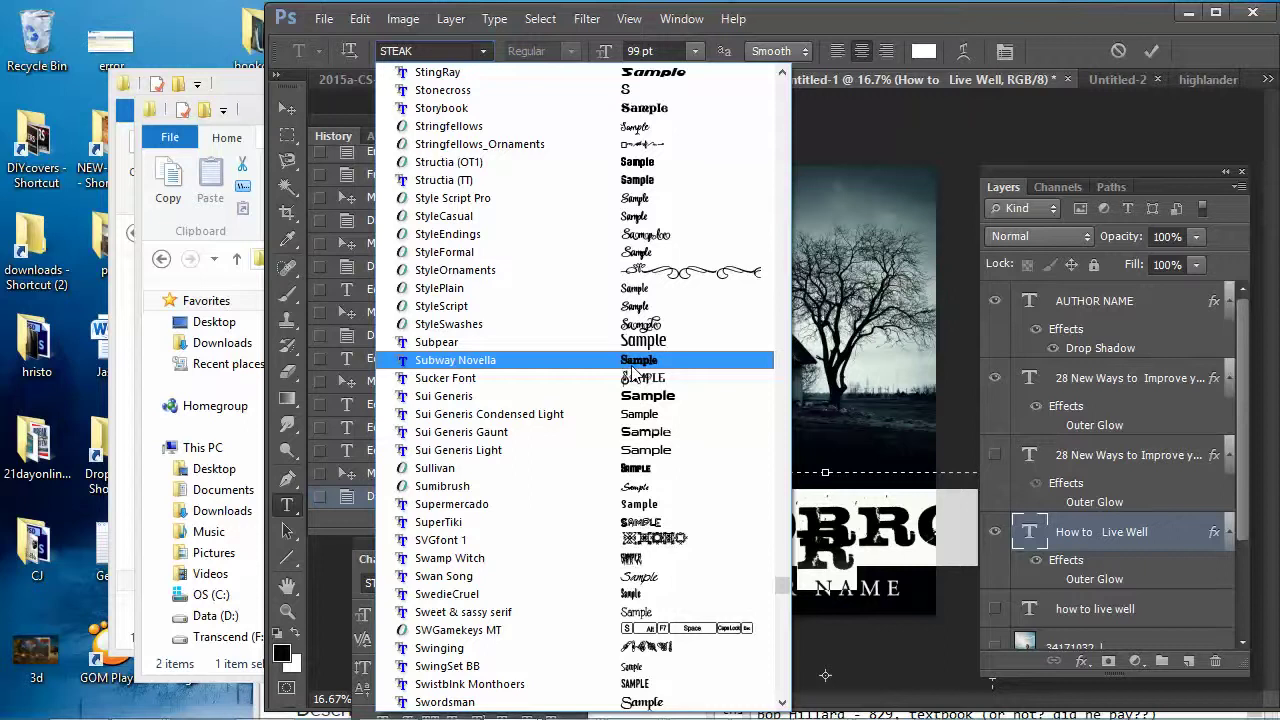
{"action": "scroll", "coordinate": [635, 400], "scroll_direction": "down", "scroll_amount": 5}
{"action": "scroll", "coordinate": [665, 505], "scroll_direction": "down", "scroll_amount": 1}
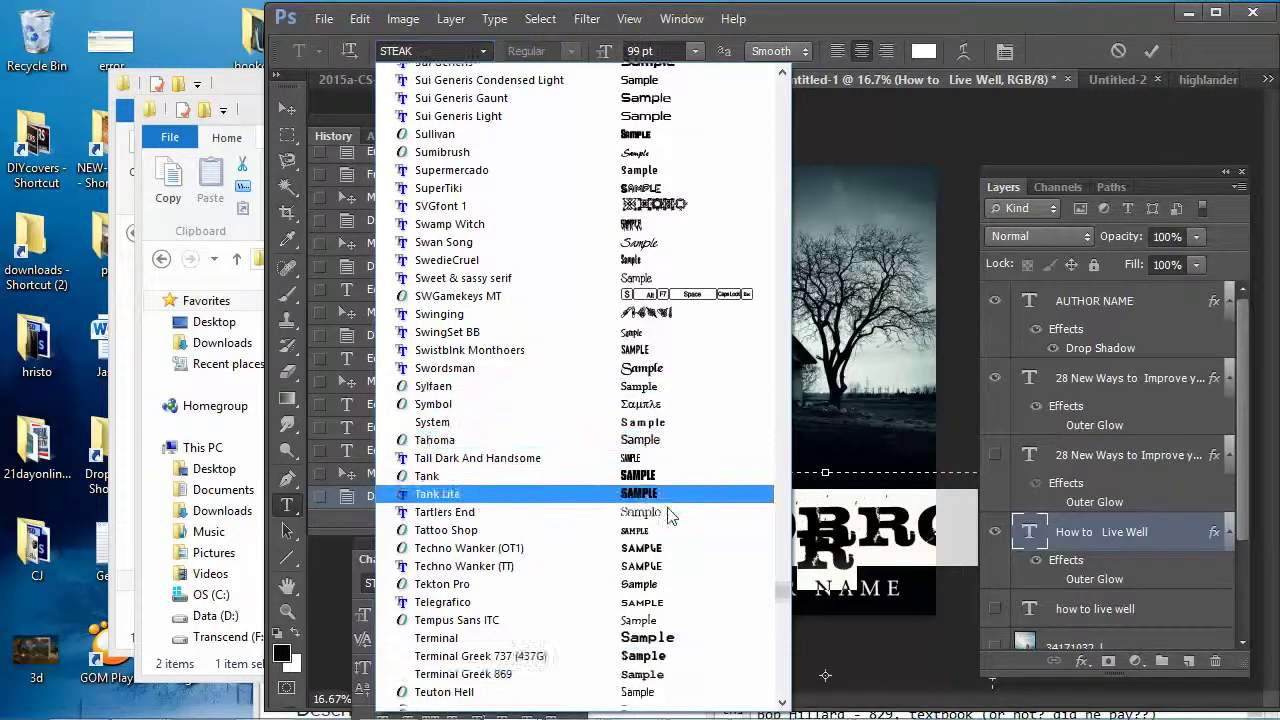
{"action": "scroll", "coordinate": [670, 515], "scroll_direction": "down", "scroll_amount": 5}
{"action": "scroll", "coordinate": [655, 500], "scroll_direction": "down", "scroll_amount": 2}
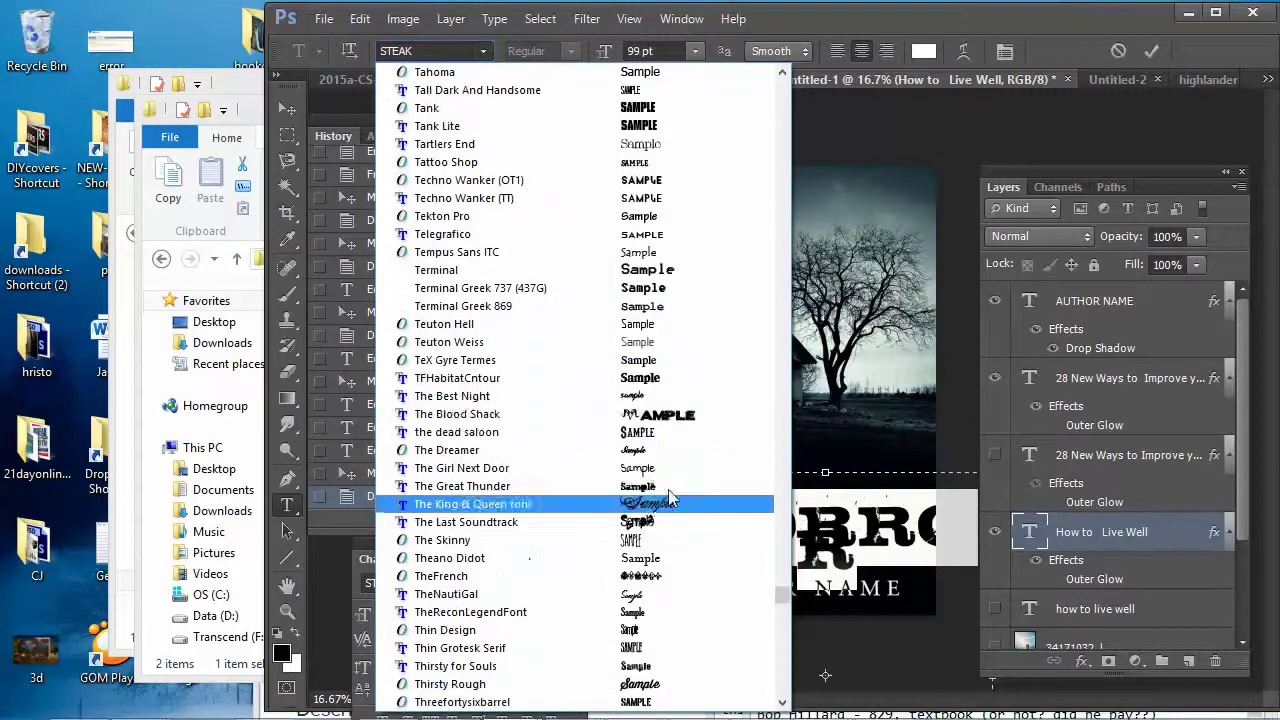
{"action": "left_click", "coordinate": [655, 396]}
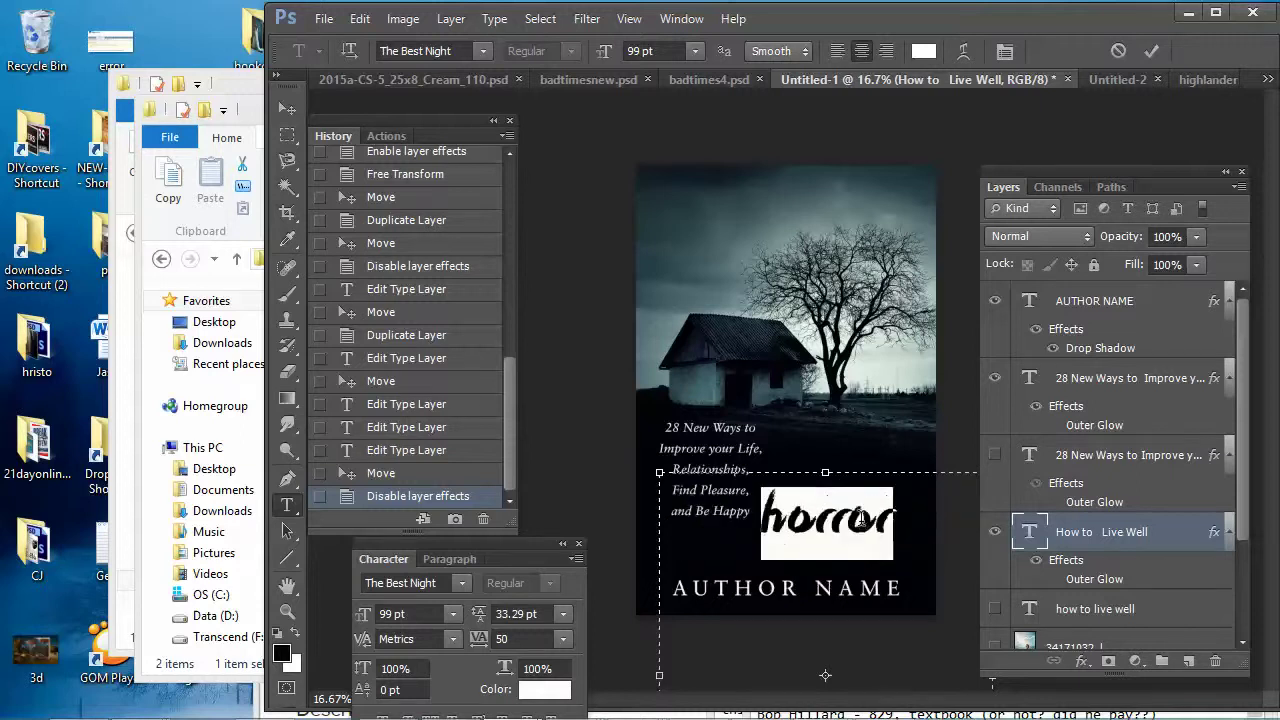
{"action": "left_click", "coordinate": [866, 520]}
{"action": "double_click", "coordinate": [832, 515]}
{"action": "left_click", "coordinate": [566, 639]}
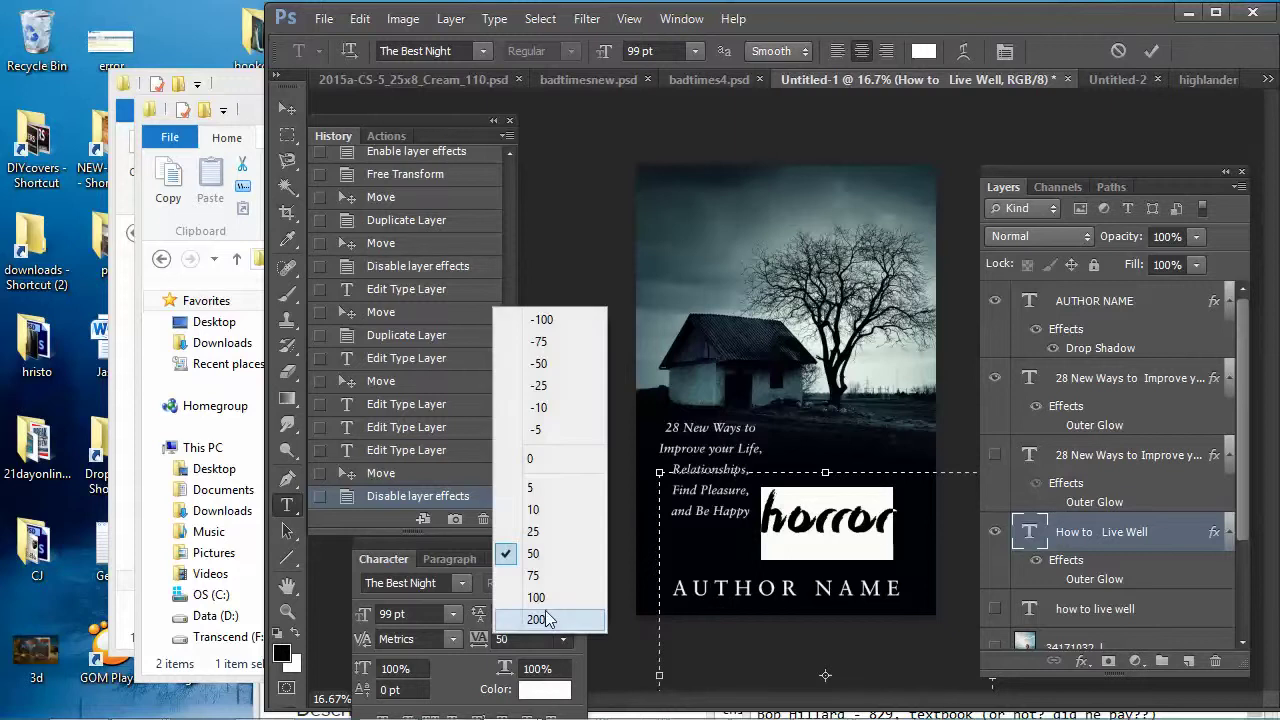
Widen the horror title's tracking to 200 and shift it slightly
{"action": "left_click", "coordinate": [543, 620]}
{"action": "key", "text": "ctrl+h"}
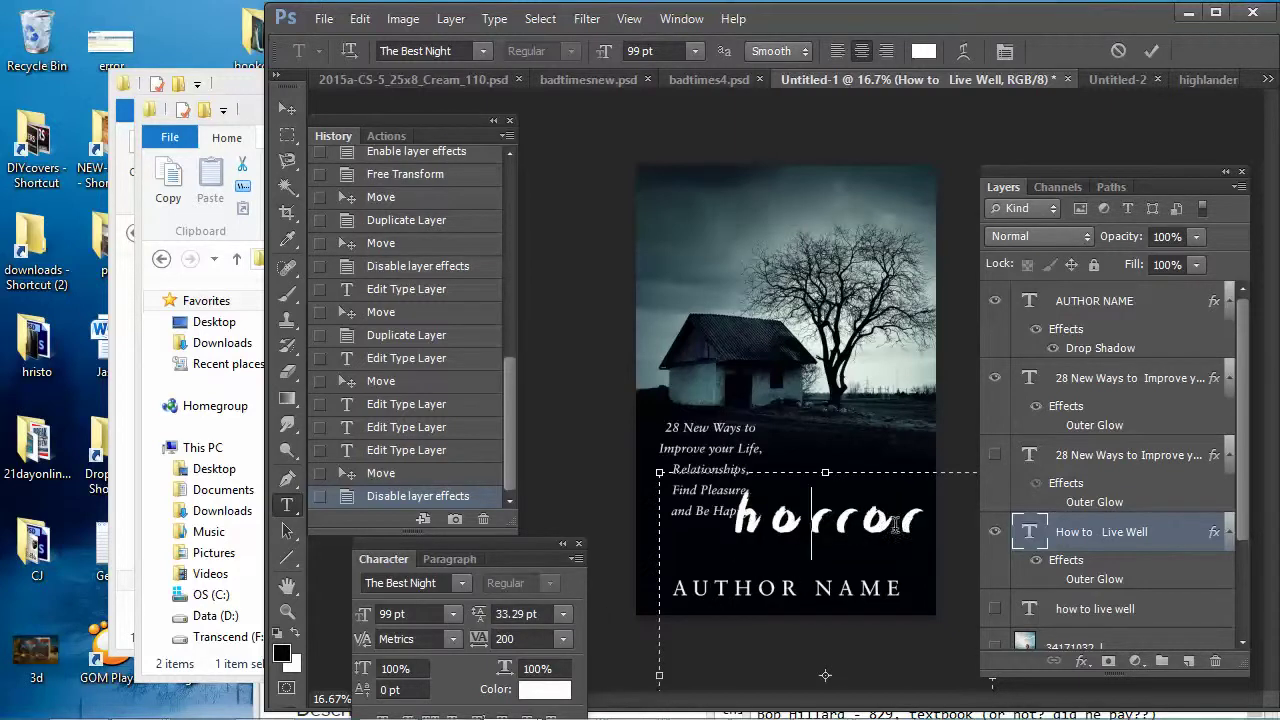
{"action": "left_click", "coordinate": [291, 112]}
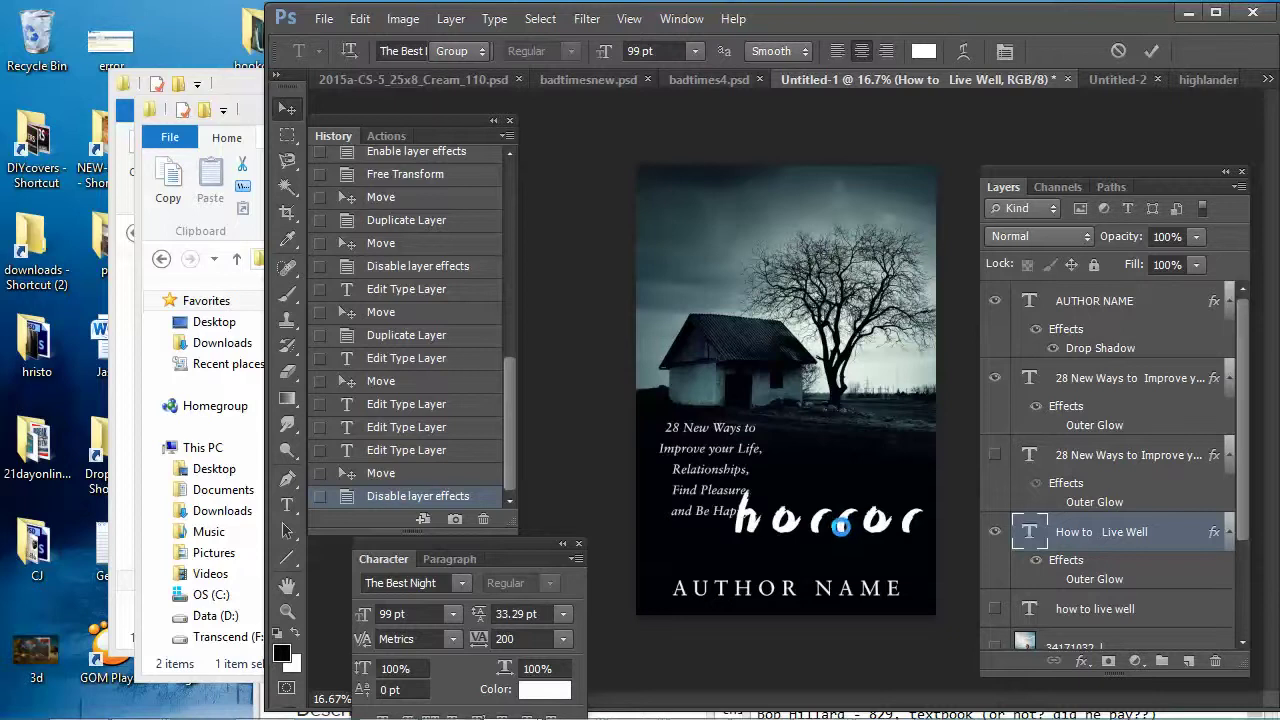
{"action": "mouse_move", "coordinate": [812, 541]}
{"action": "left_mouse_down"}
{"action": "mouse_move", "coordinate": [800, 530]}
{"action": "mouse_move", "coordinate": [815, 551]}
{"action": "left_mouse_up"}
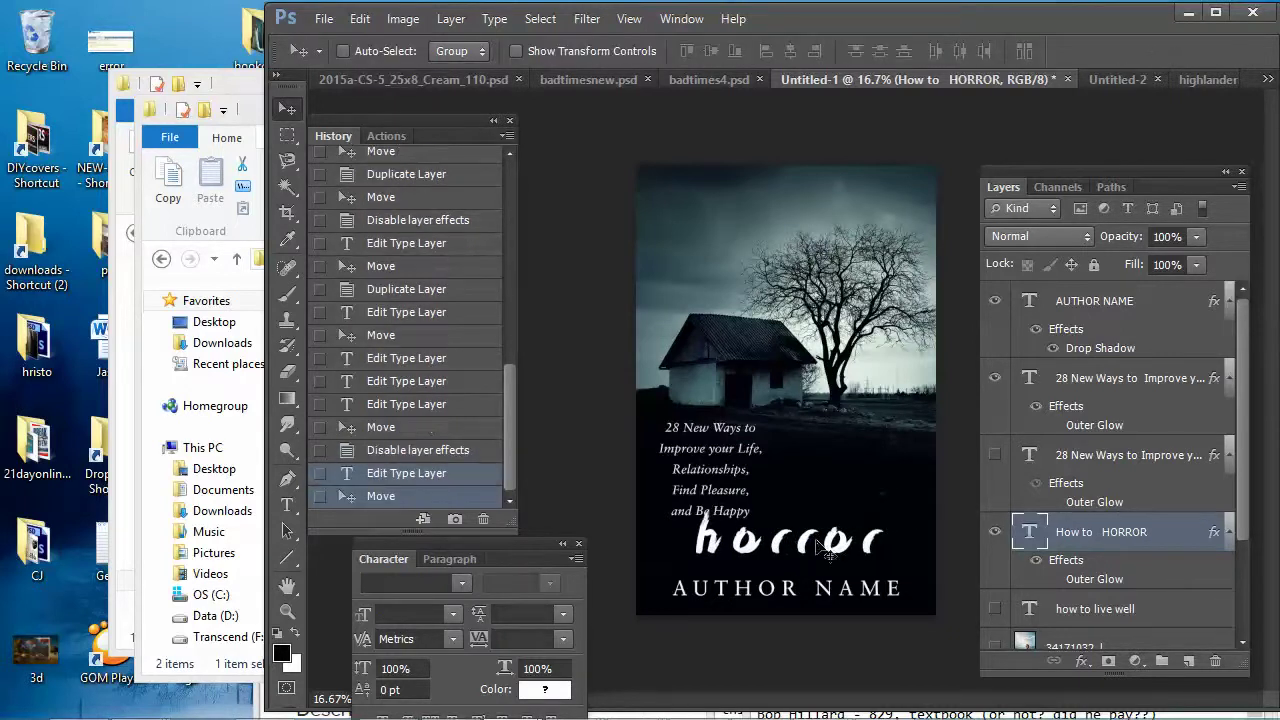
Scale the title to about 118% and place it just above AUTHOR NAME
{"action": "left_click", "coordinate": [357, 20]}
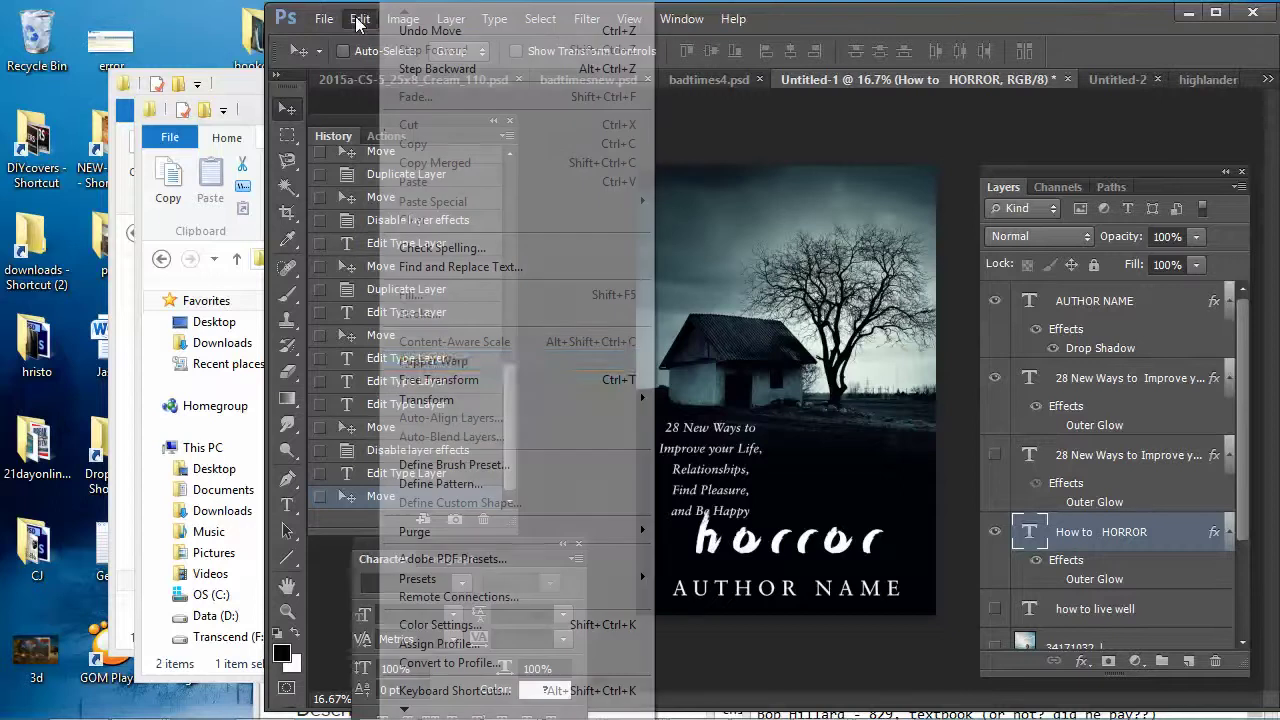
{"action": "left_click", "coordinate": [486, 377]}
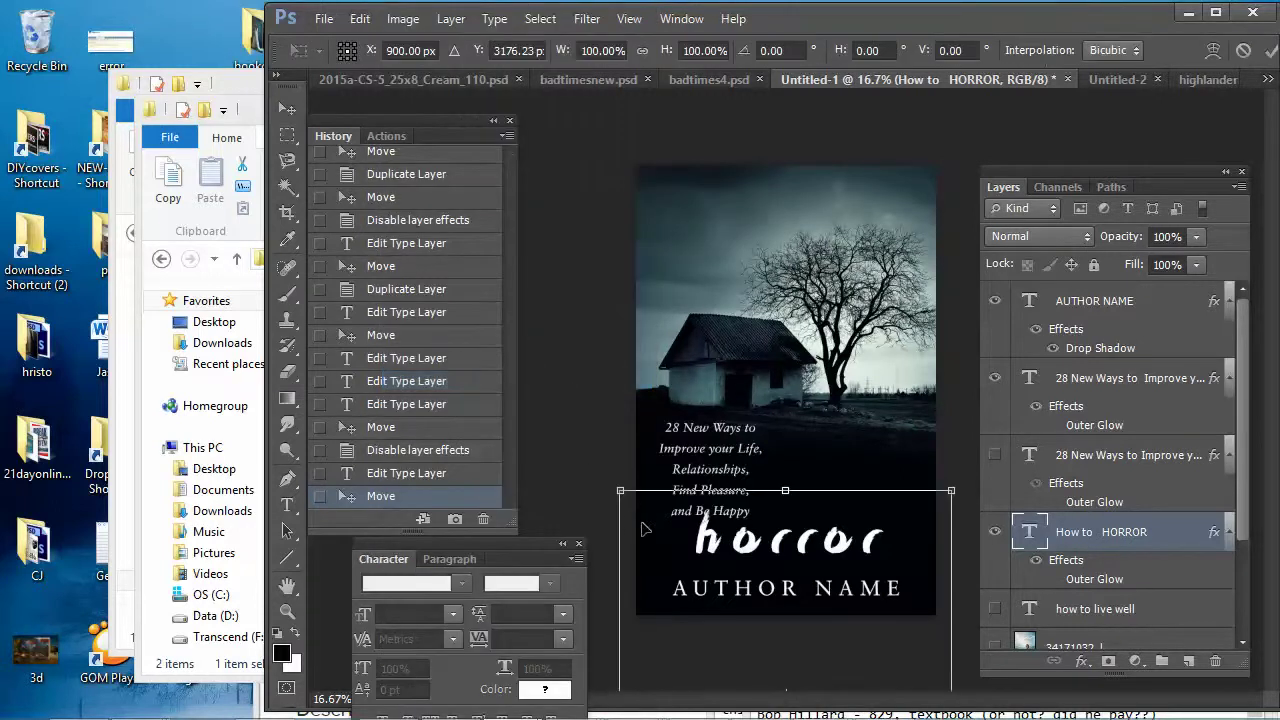
{"action": "left_click_drag", "start_coordinate": [600, 484], "coordinate": [521, 437]}
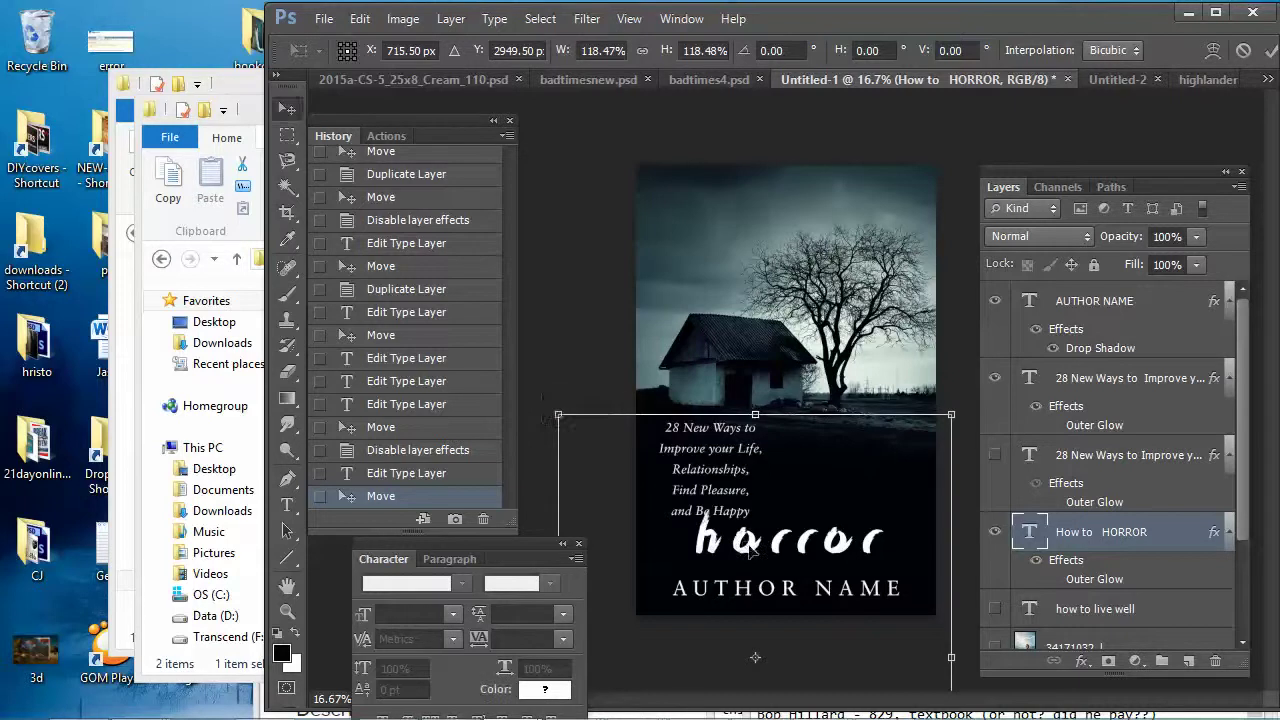
{"action": "key", "text": "Return"}
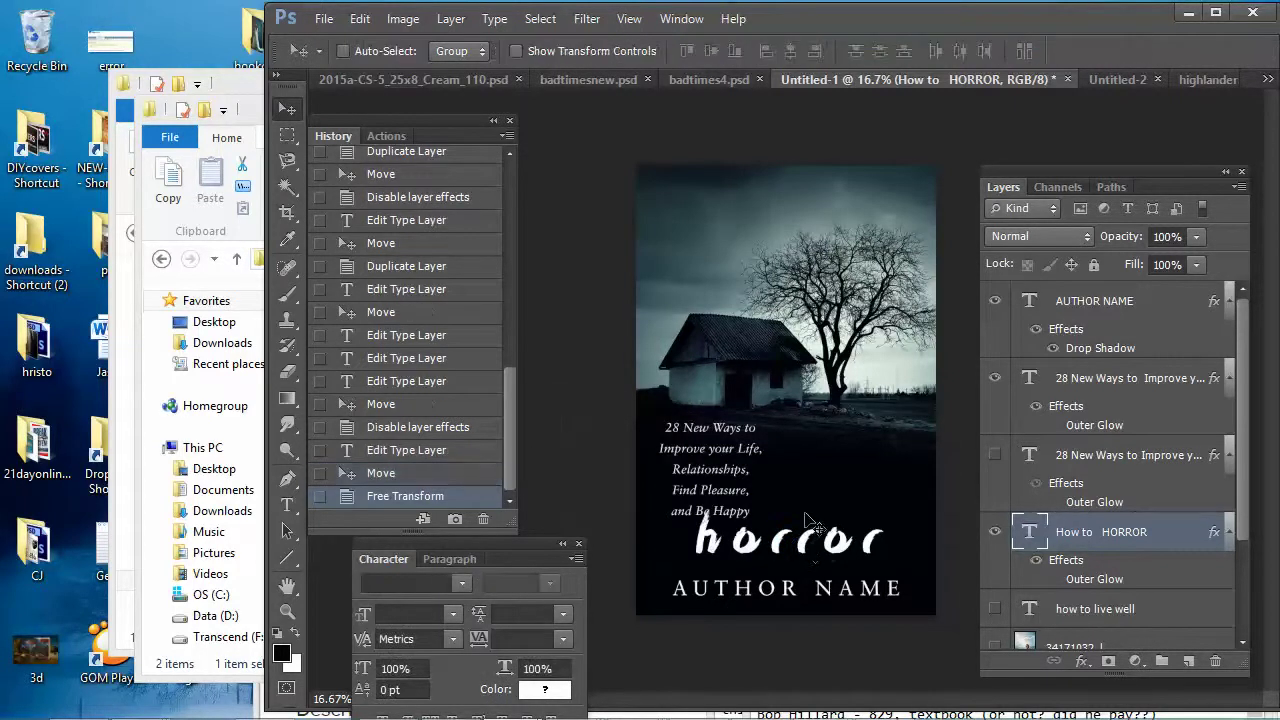
{"action": "left_click_drag", "start_coordinate": [808, 523], "coordinate": [840, 602]}
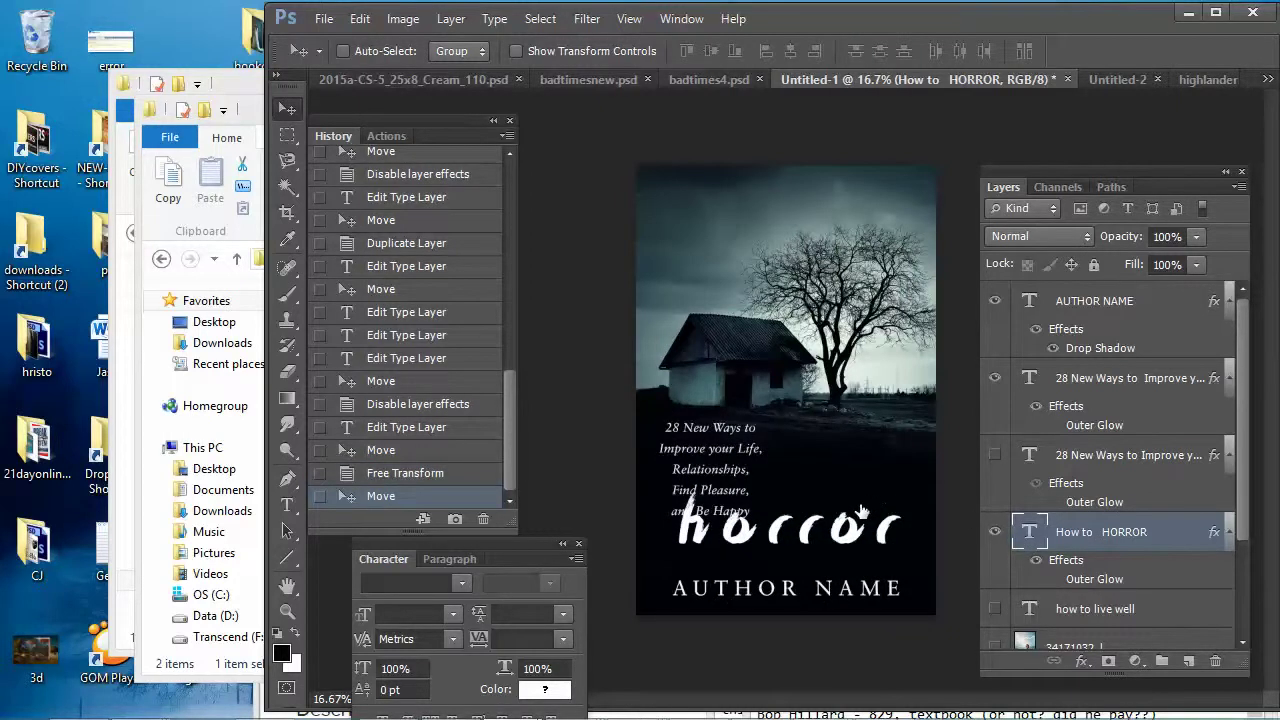
Select the '28 New Ways' tagline layer and duplicate it
{"action": "key", "text": "t"}
{"action": "double_click", "coordinate": [878, 490]}
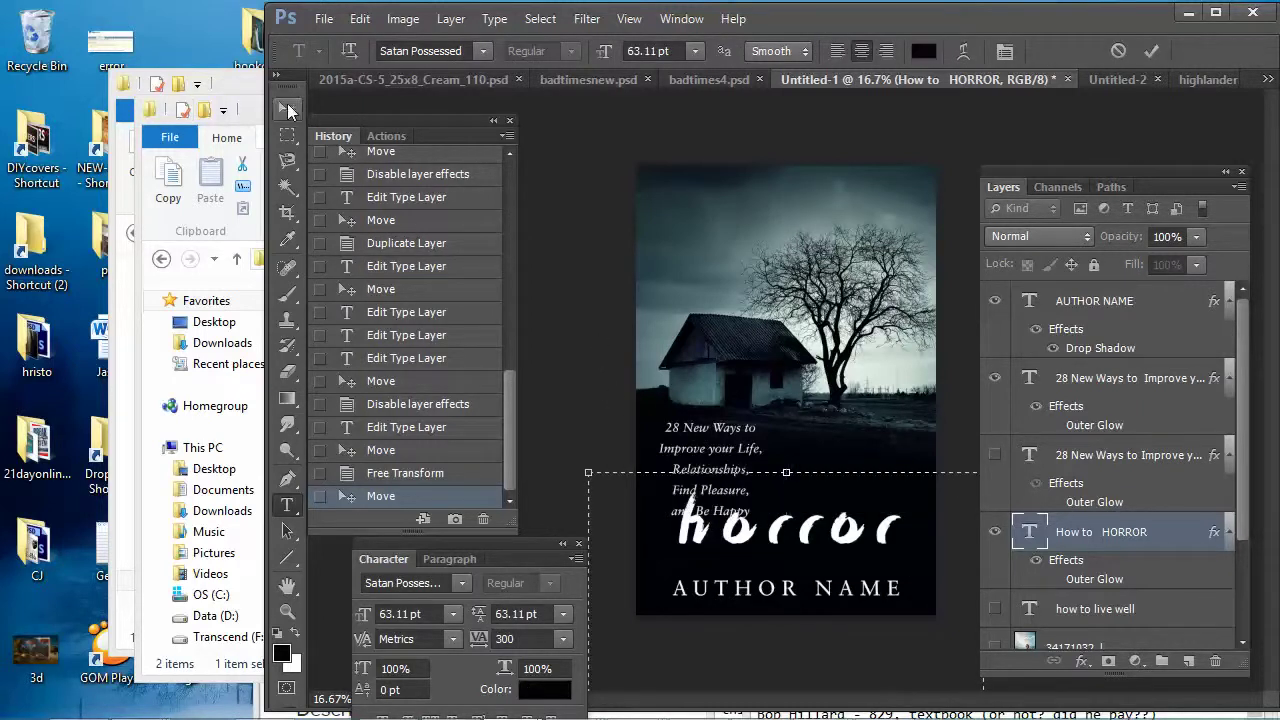
{"action": "left_click", "coordinate": [288, 110]}
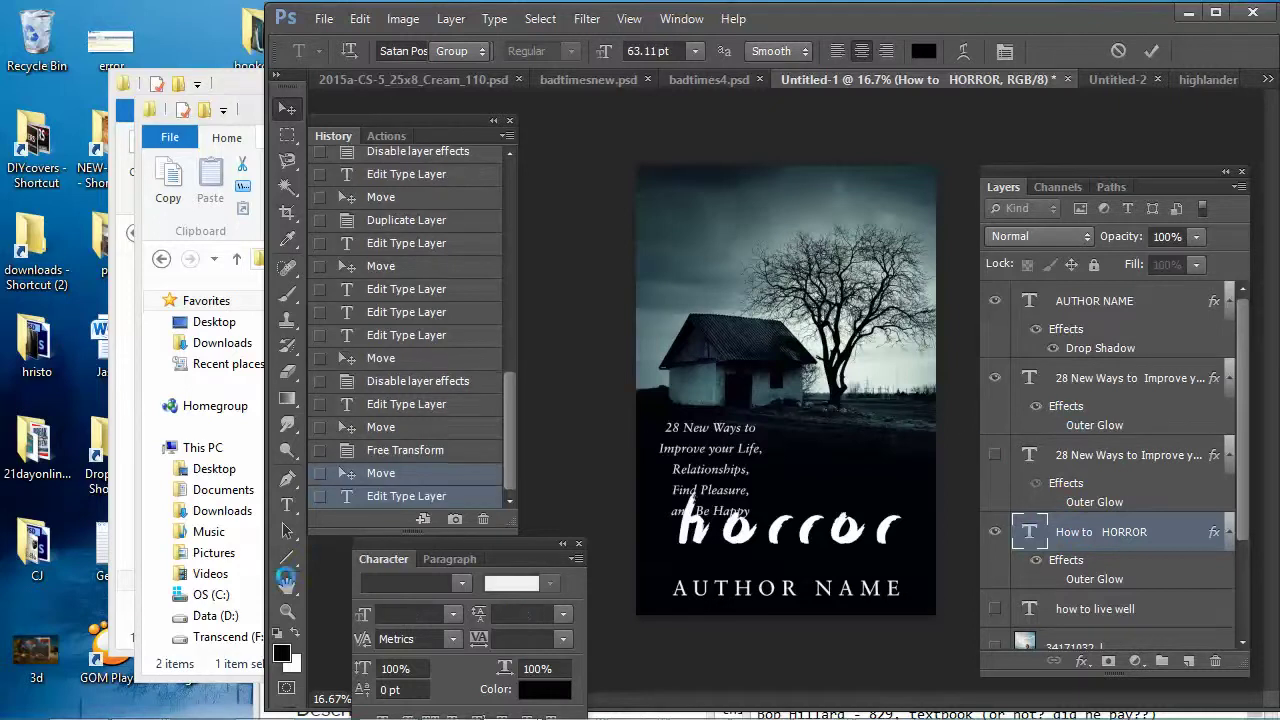
{"action": "left_click", "coordinate": [287, 505]}
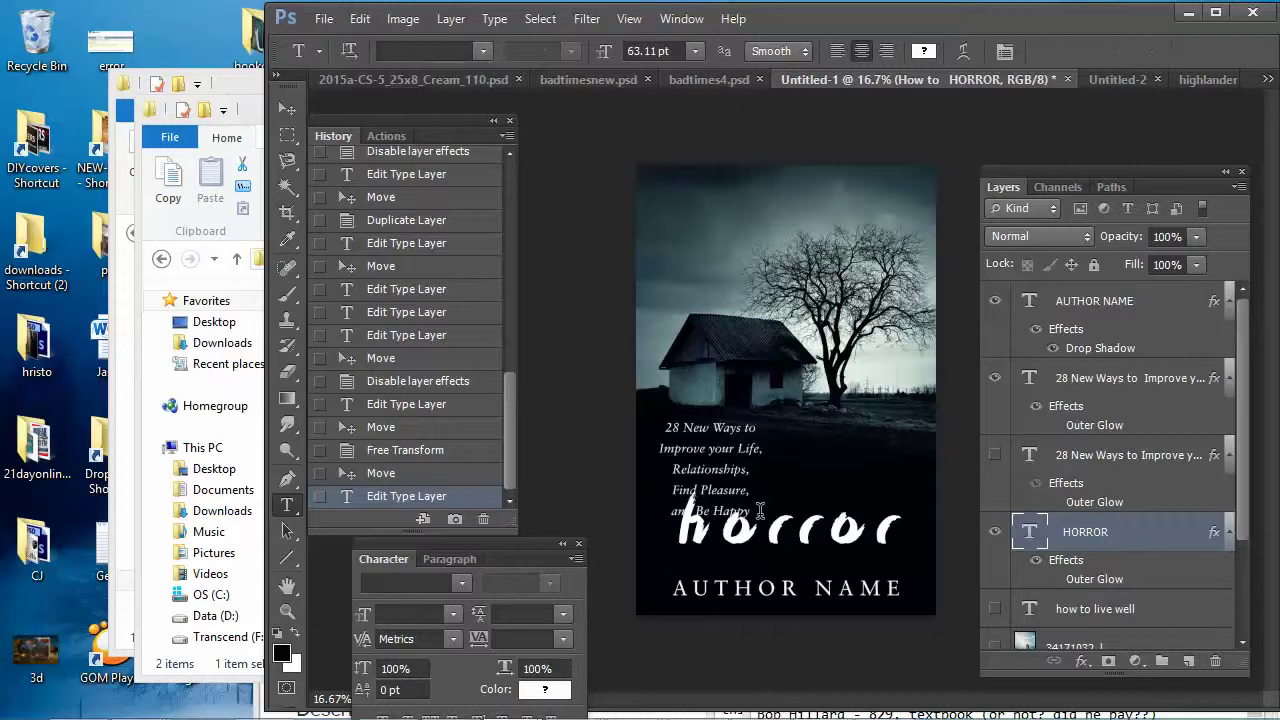
{"action": "left_click", "coordinate": [1083, 377]}
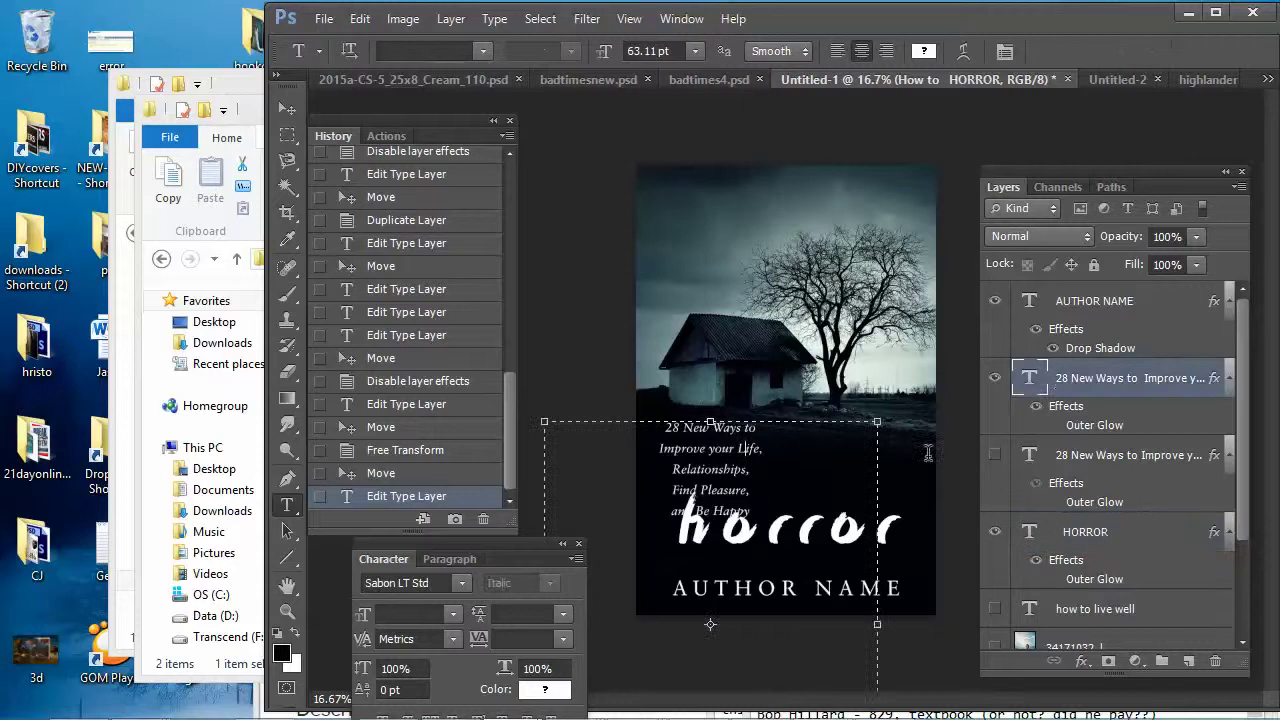
{"action": "left_click", "coordinate": [1078, 385]}
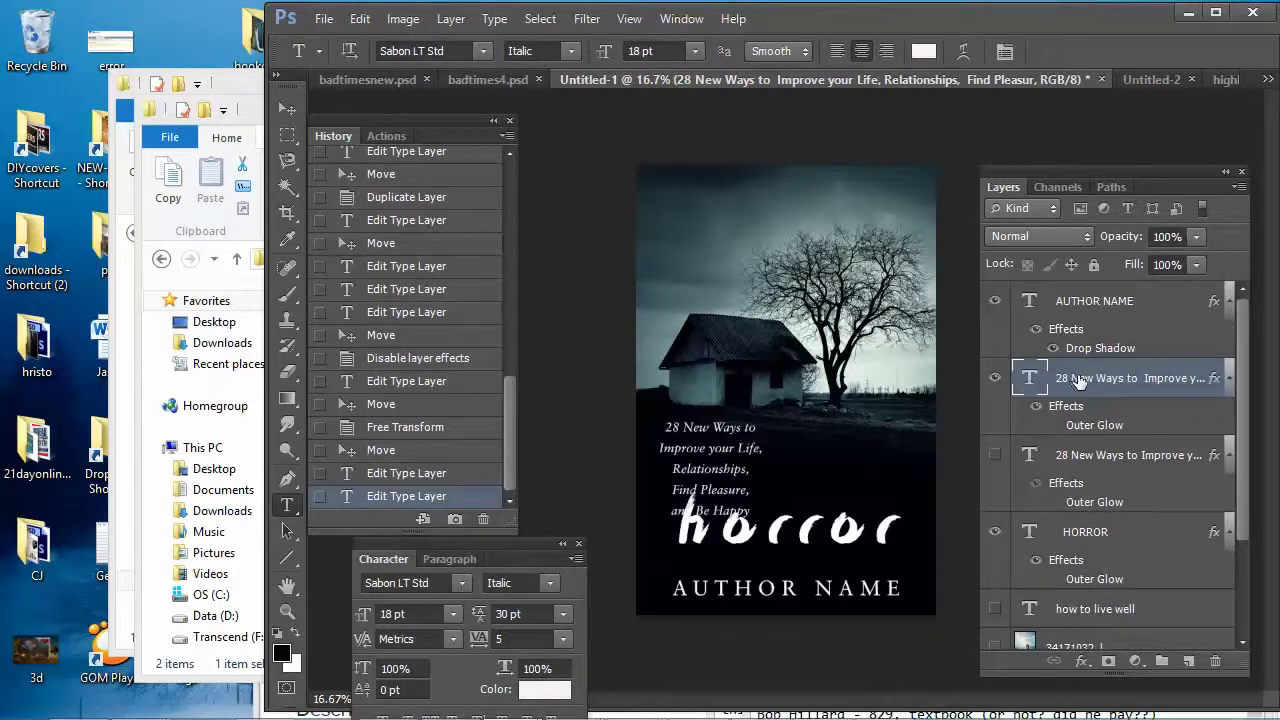
{"action": "right_click", "coordinate": [1078, 385]}
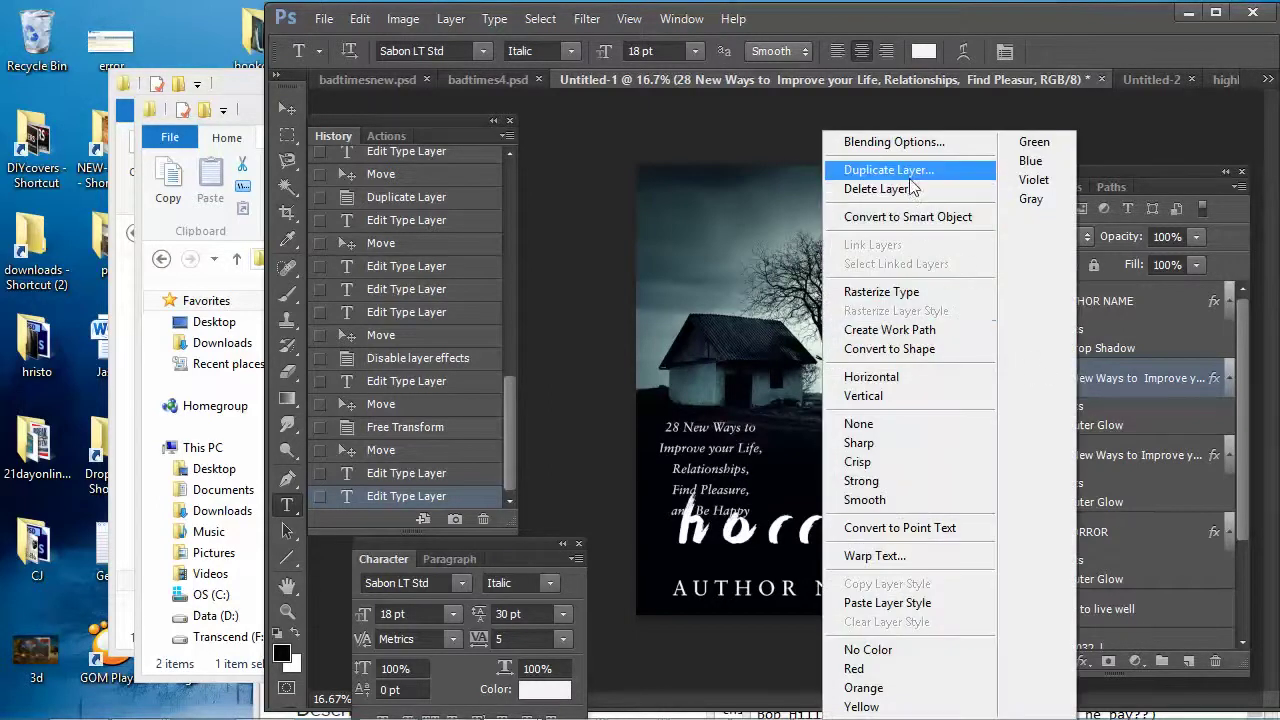
{"action": "left_click", "coordinate": [910, 180]}
{"action": "left_click", "coordinate": [812, 208]}
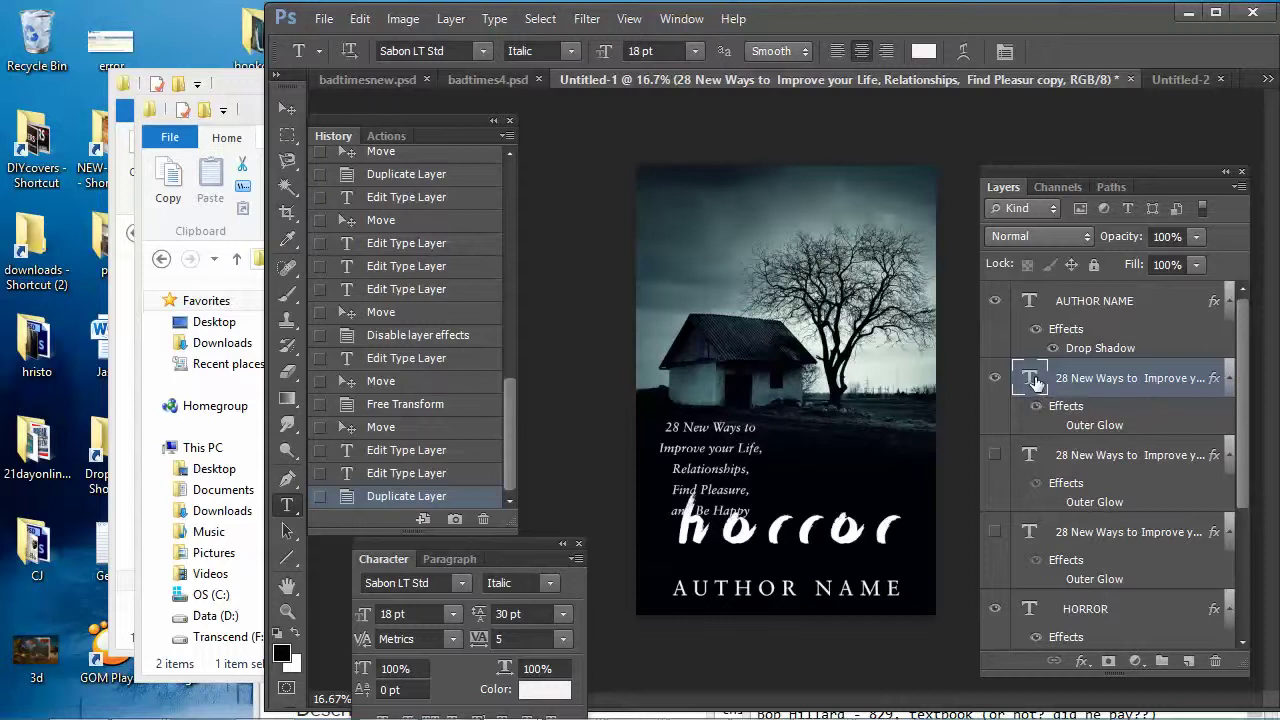
Rewrite the duplicate as 'He wanted solitude...' over 'He didn't know it would last forever'
{"action": "double_click", "coordinate": [1030, 370]}
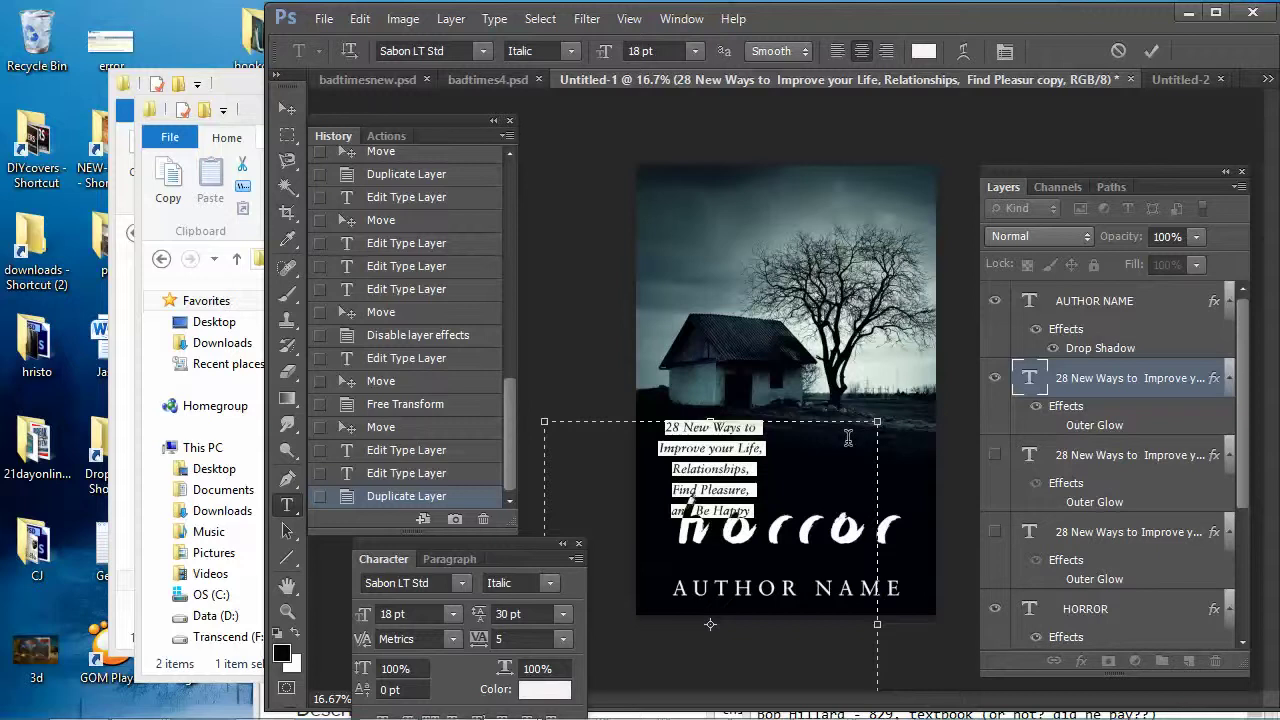
{"action": "left_click", "coordinate": [848, 437]}
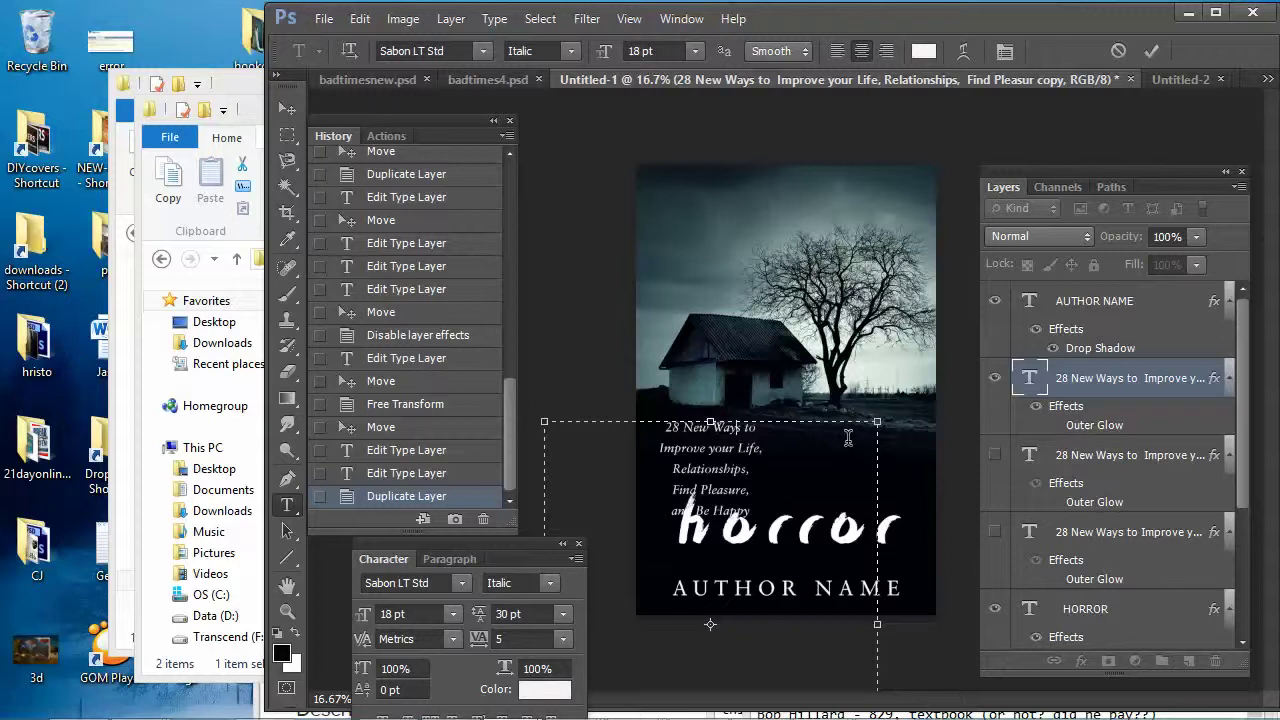
{"action": "key", "text": "ctrl+a"}
{"action": "type", "text": "He wanted solitude"}
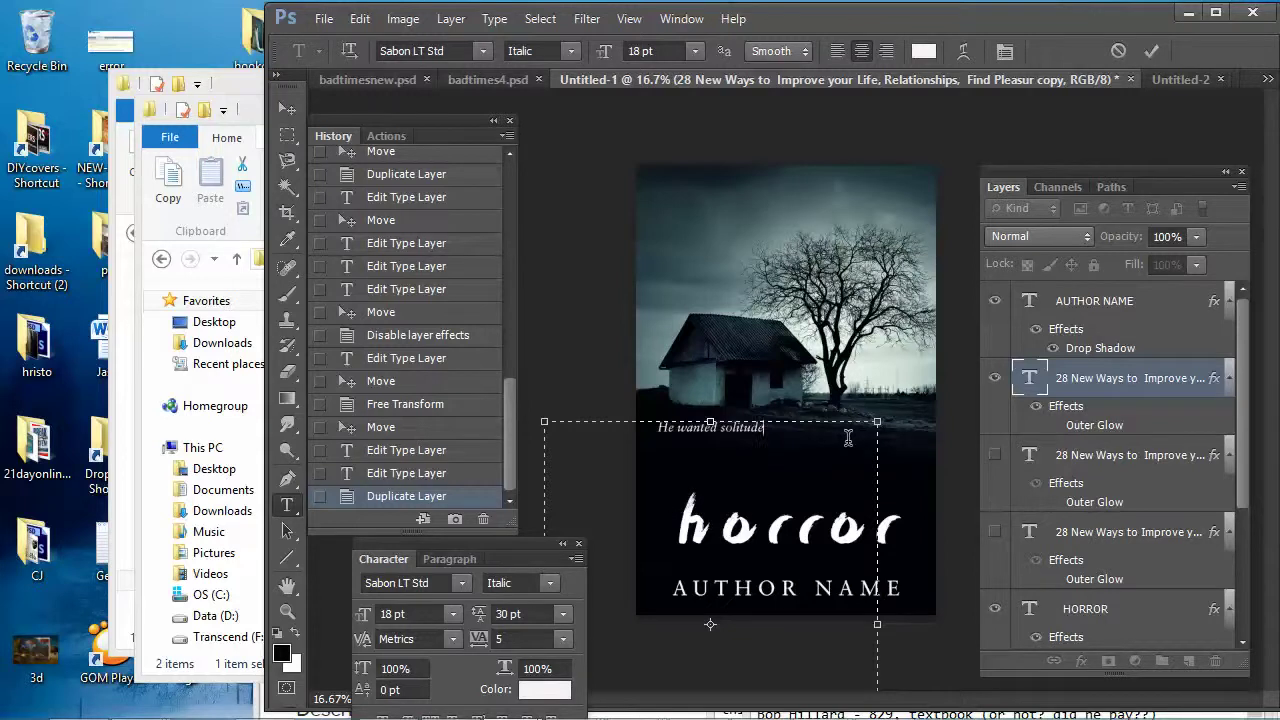
{"action": "type", "text": "... H"}
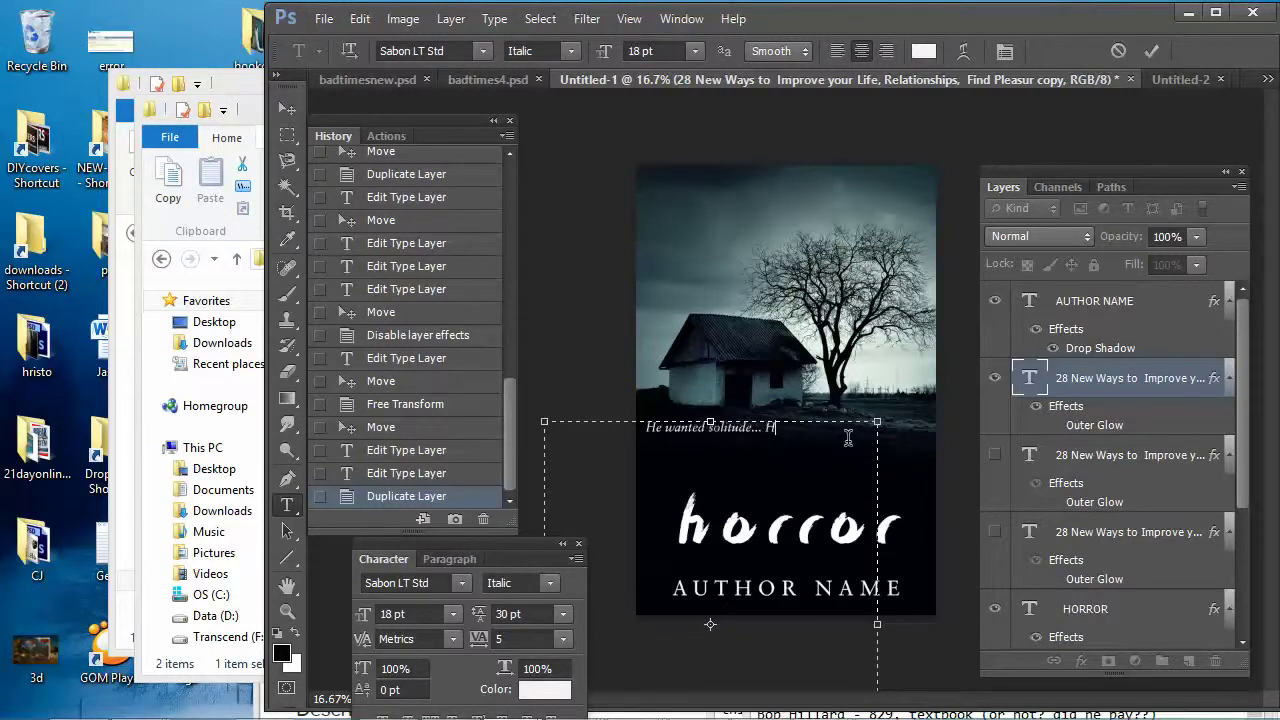
{"action": "type", "text": "e"}
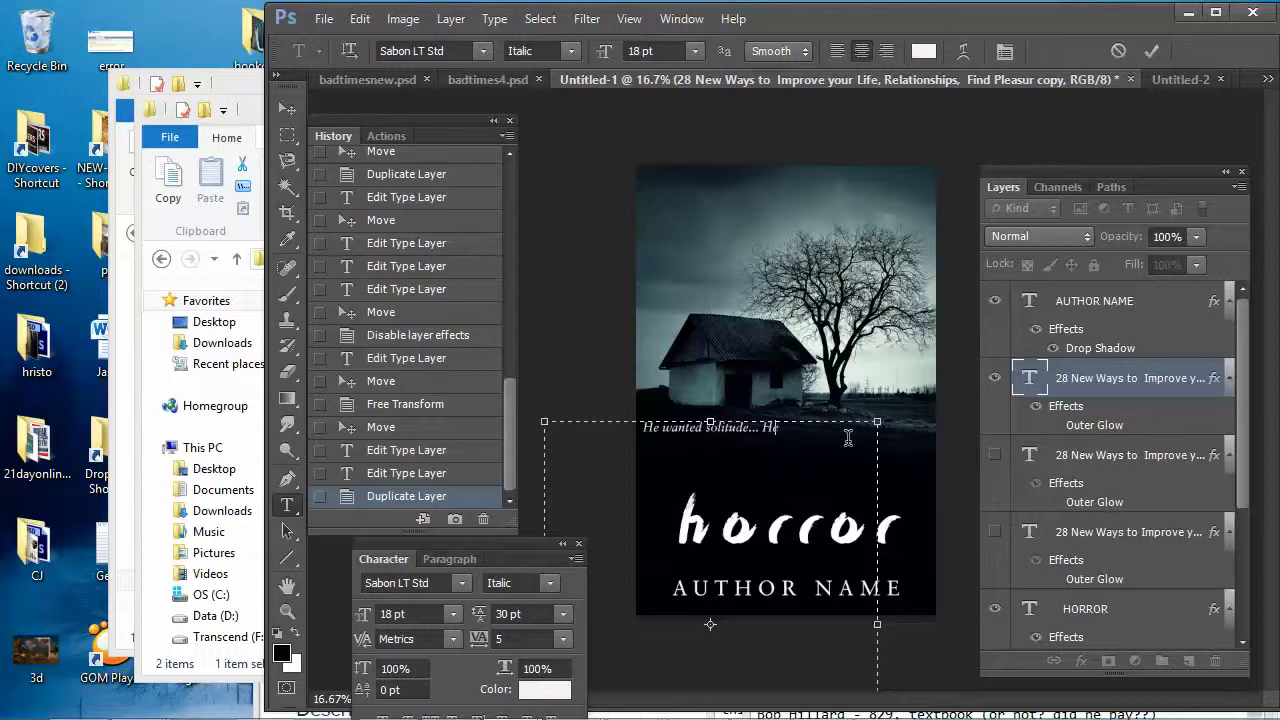
{"action": "key", "text": "BackSpace"}
{"action": "key", "text": "BackSpace"}
{"action": "key", "text": "BackSpace"}
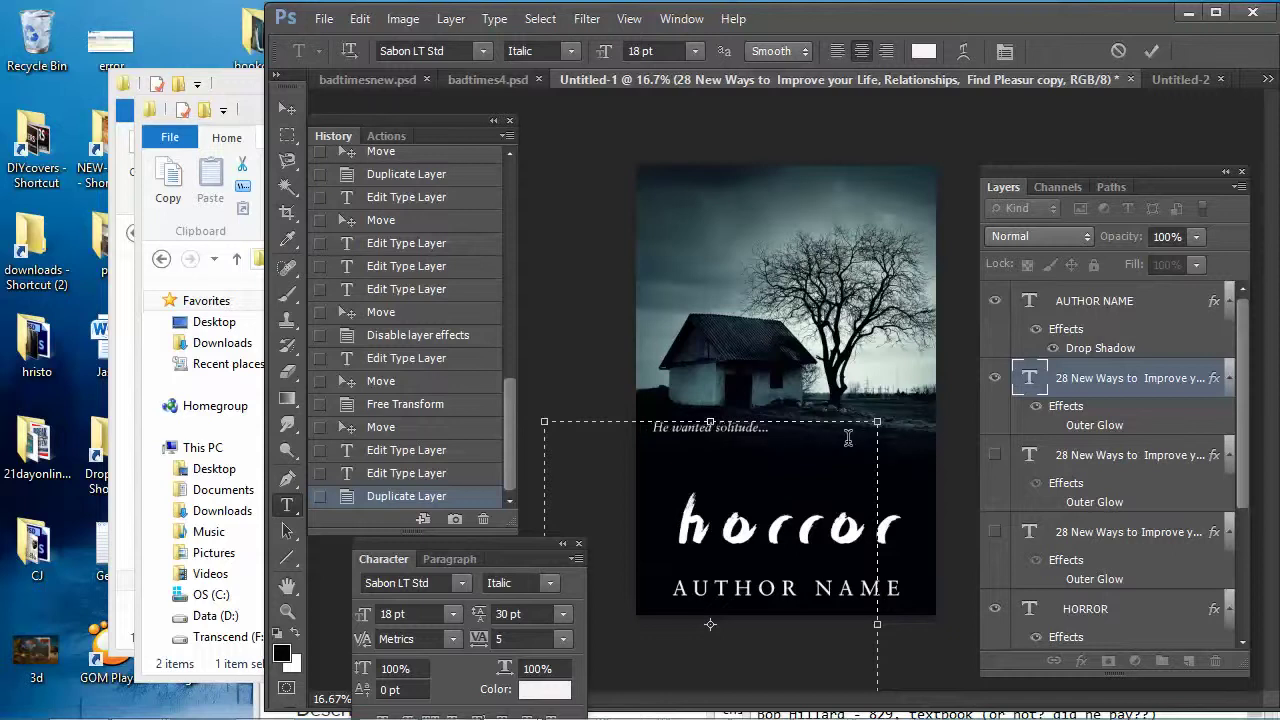
{"action": "type", "text": "He didn't know it"}
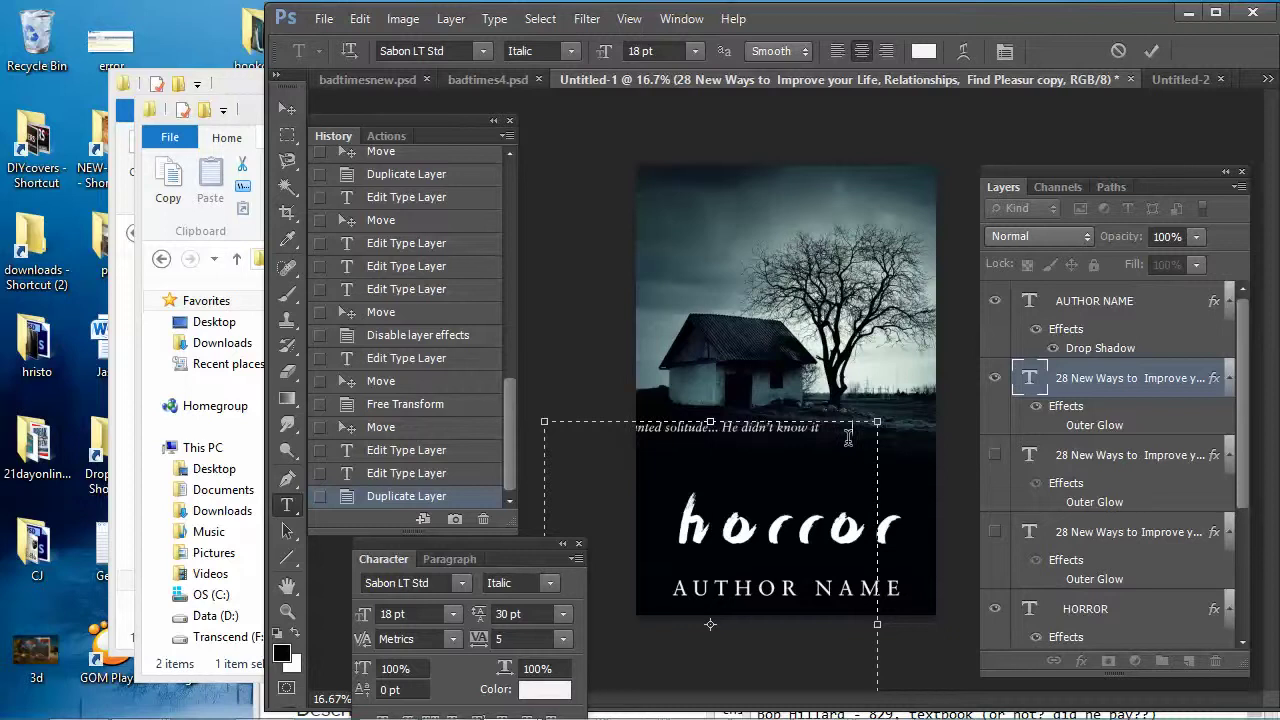
{"action": "type", "text": " would last forever."}
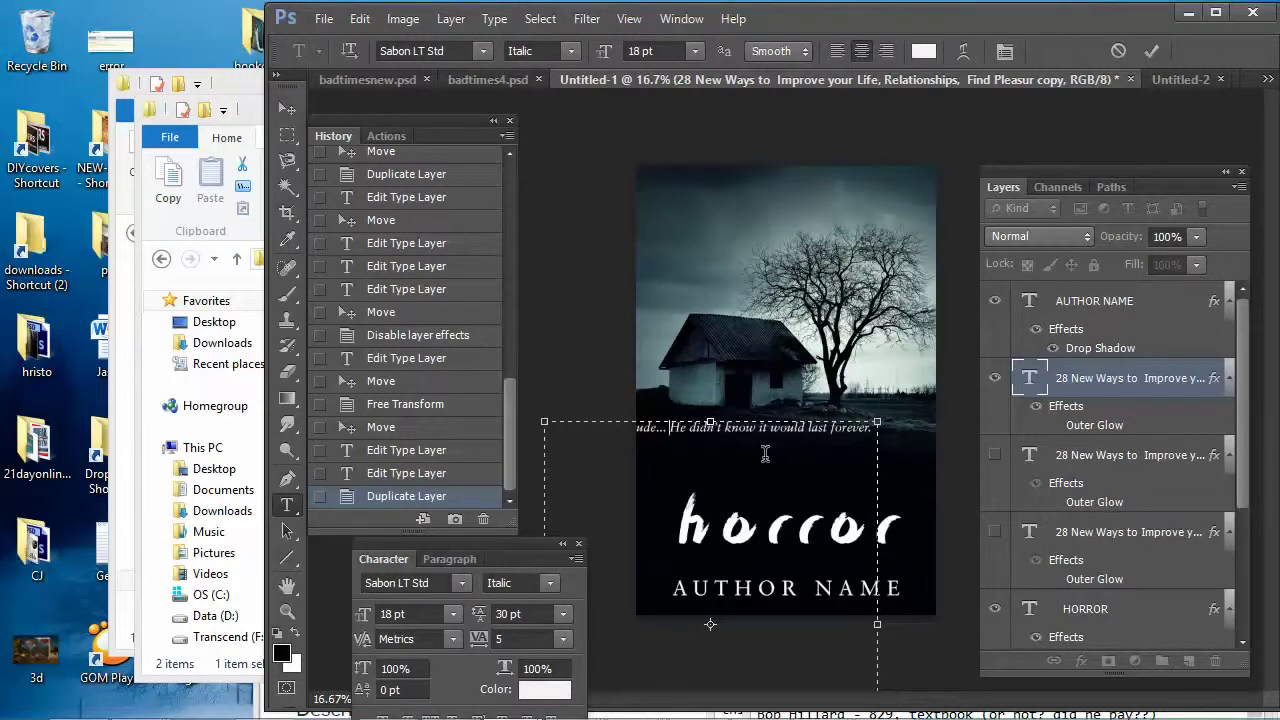
{"action": "key", "text": "Return"}
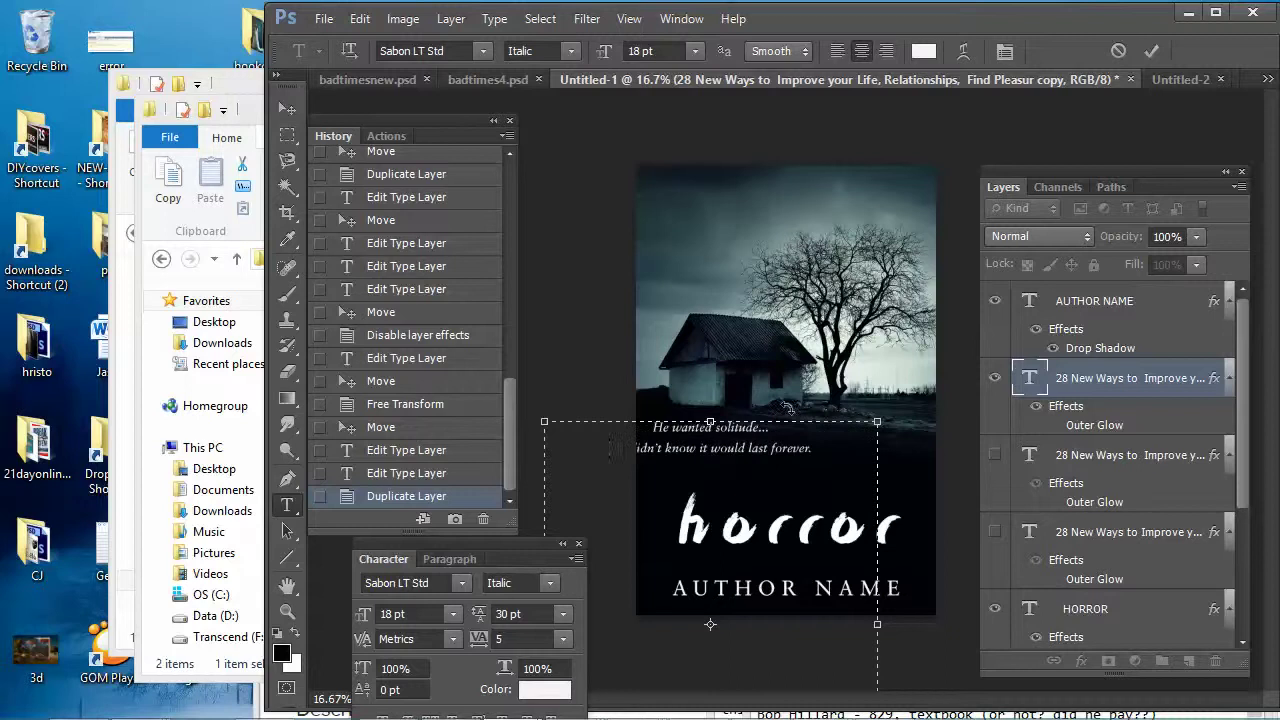
{"action": "left_click", "coordinate": [287, 108]}
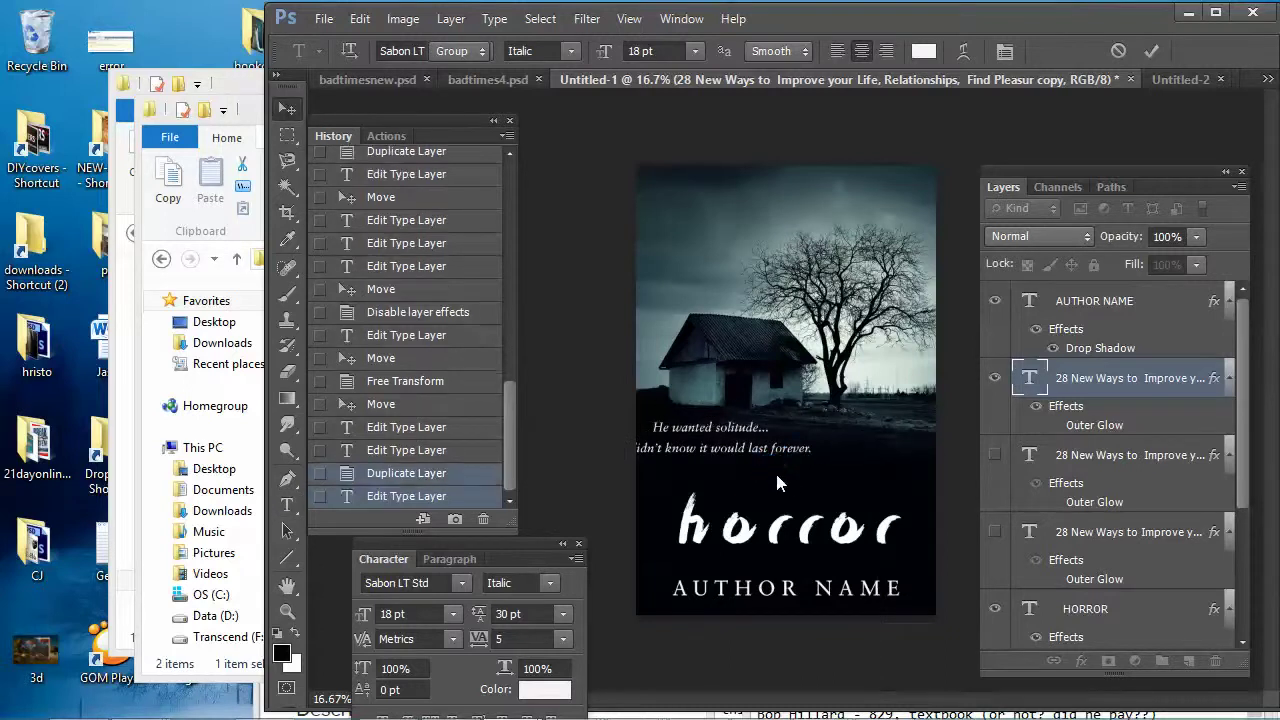
Centre the tagline and scale it down to about 87%
{"action": "left_click_drag", "start_coordinate": [748, 460], "coordinate": [830, 479]}
{"action": "key", "text": "t"}
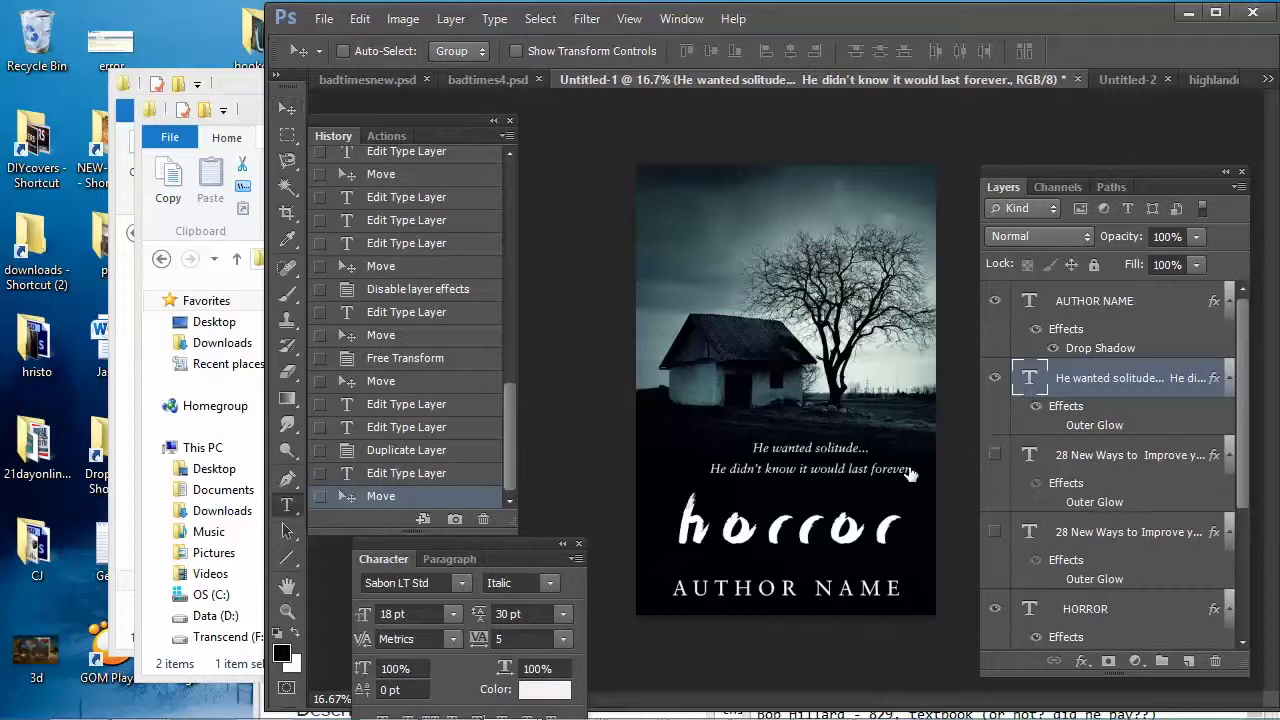
{"action": "left_click", "coordinate": [915, 466]}
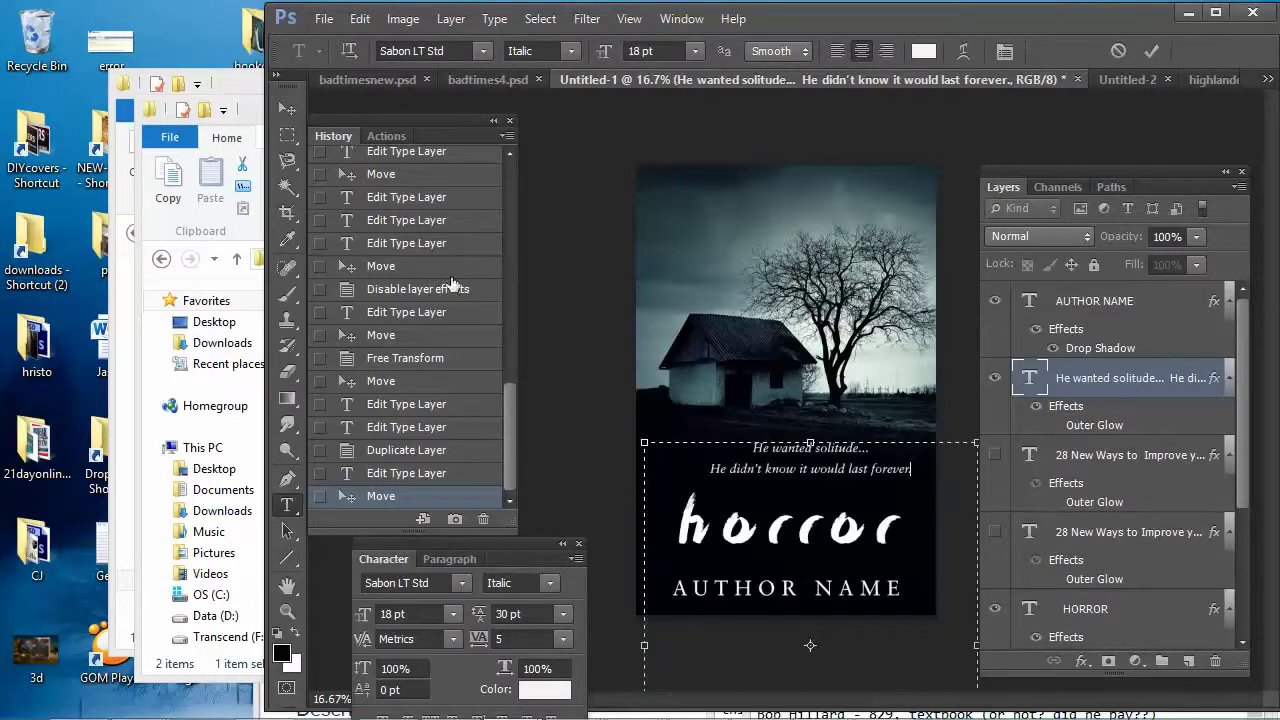
{"action": "left_click", "coordinate": [287, 107]}
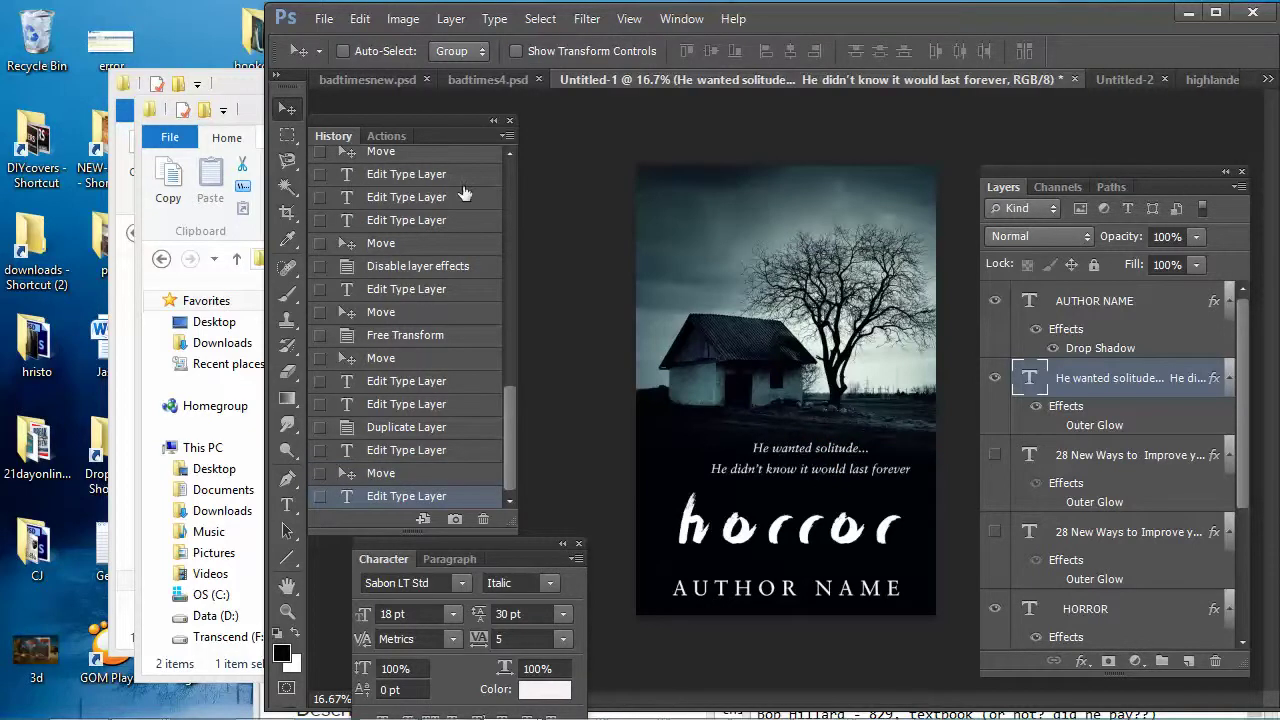
{"action": "left_click", "coordinate": [360, 19]}
{"action": "left_click", "coordinate": [440, 374]}
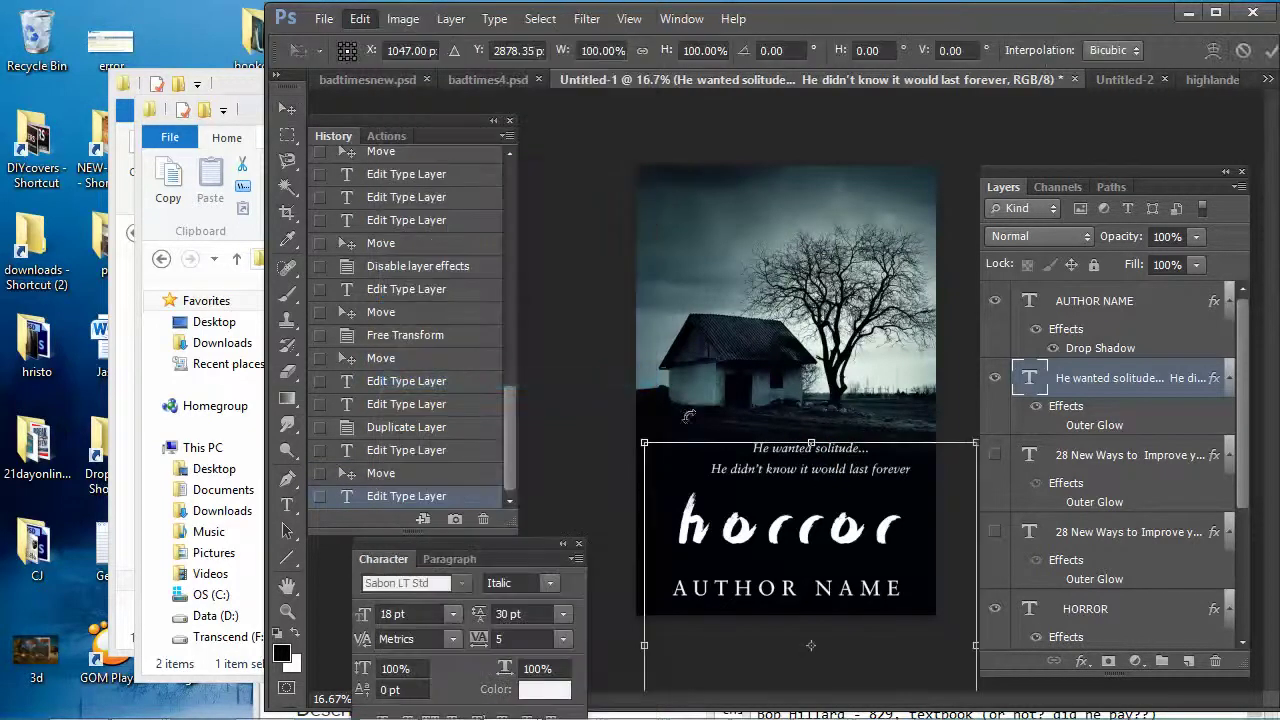
{"action": "left_click_drag", "start_coordinate": [648, 450], "coordinate": [848, 504]}
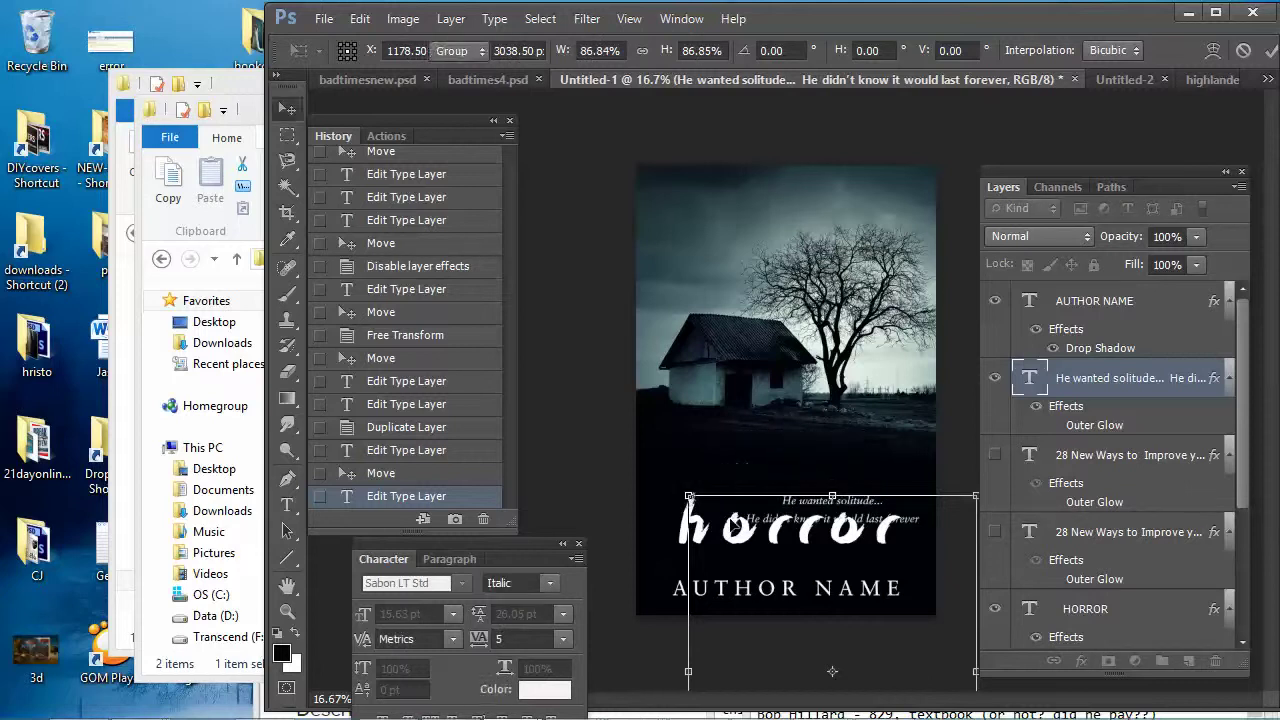
{"action": "key", "text": "Return"}
Nudge the tagline up and left to sit just above the horror title
{"action": "left_click_drag", "start_coordinate": [849, 504], "coordinate": [851, 467]}
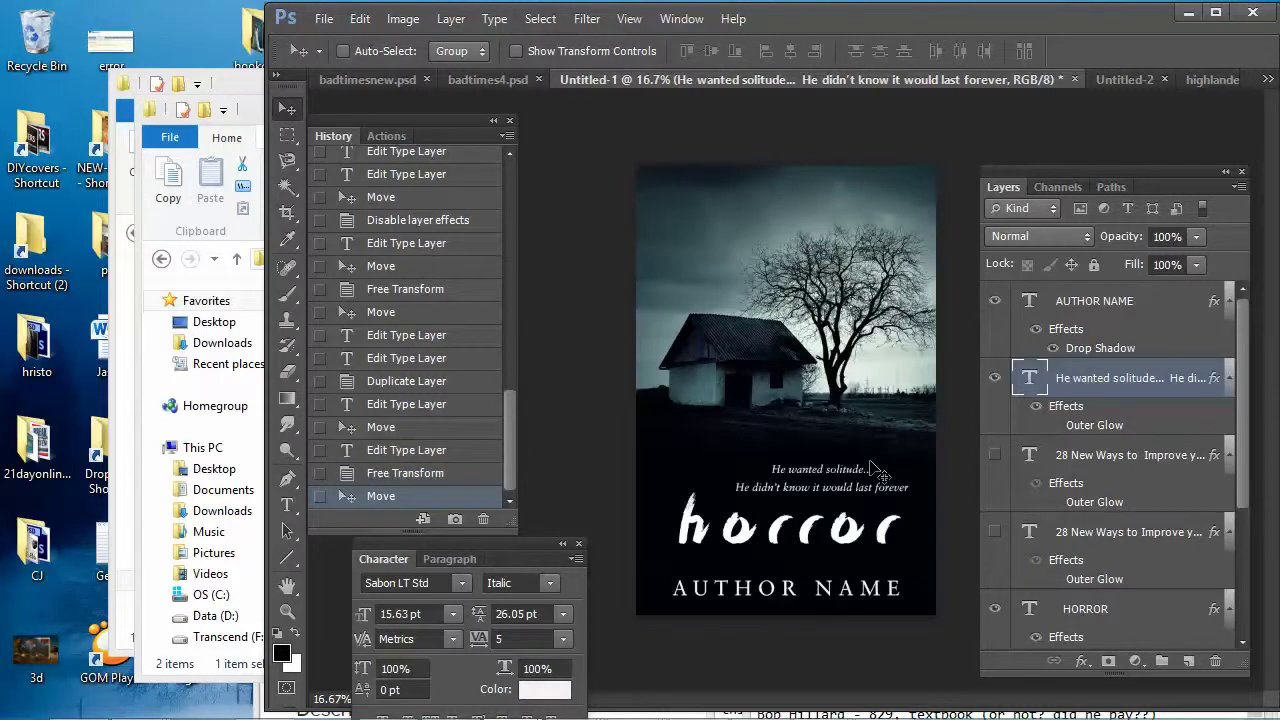
{"action": "key", "text": "shift+Up"}
{"action": "key", "text": "shift+Up"}
{"action": "key", "text": "shift+Up"}
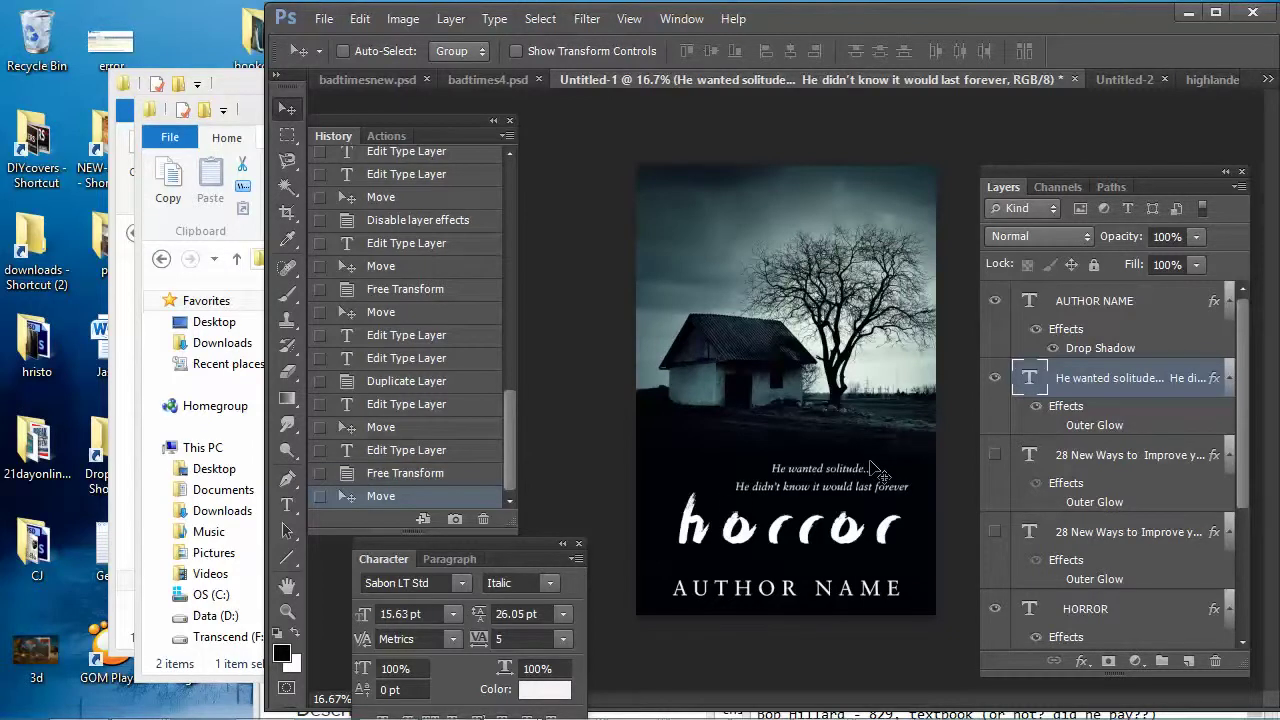
{"action": "key", "text": "shift+Up"}
{"action": "key", "text": "shift+Up"}
{"action": "key", "text": "shift+Up"}
{"action": "key", "text": "shift+Up"}
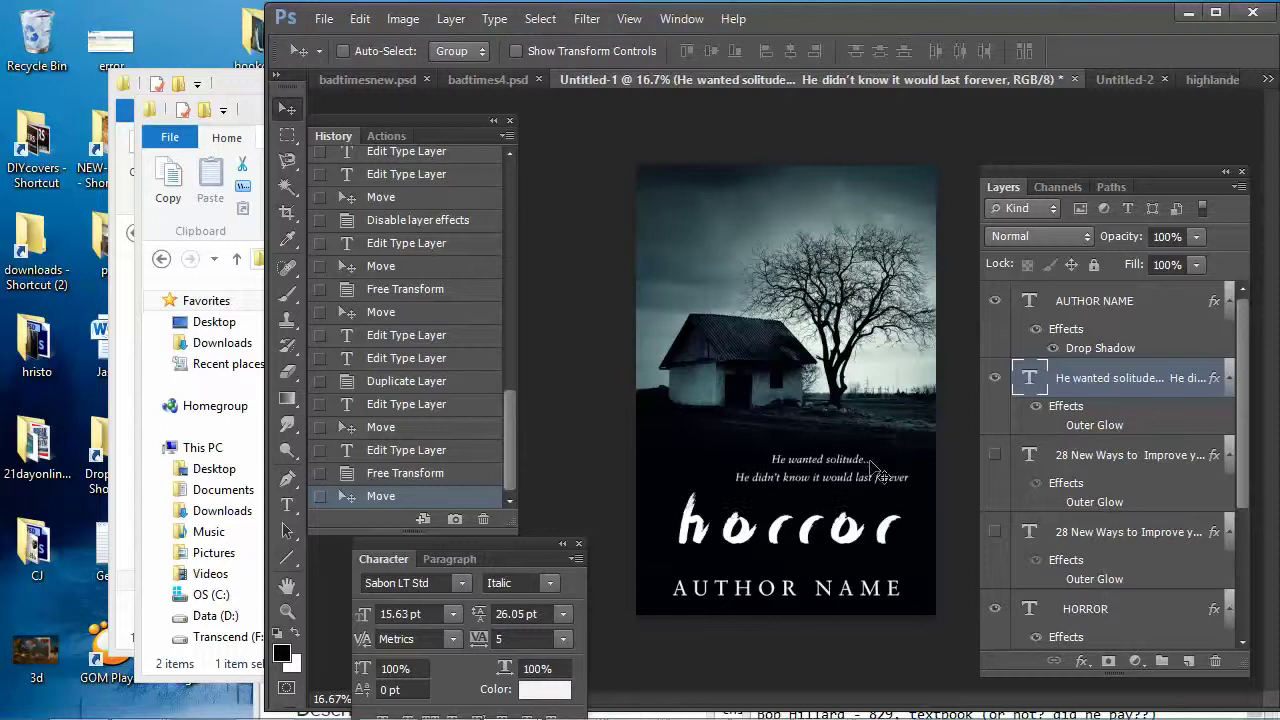
{"action": "key", "text": "shift+Left"}
{"action": "key", "text": "shift+Left"}
{"action": "key", "text": "shift+Up"}
{"action": "key", "text": "shift+Left"}
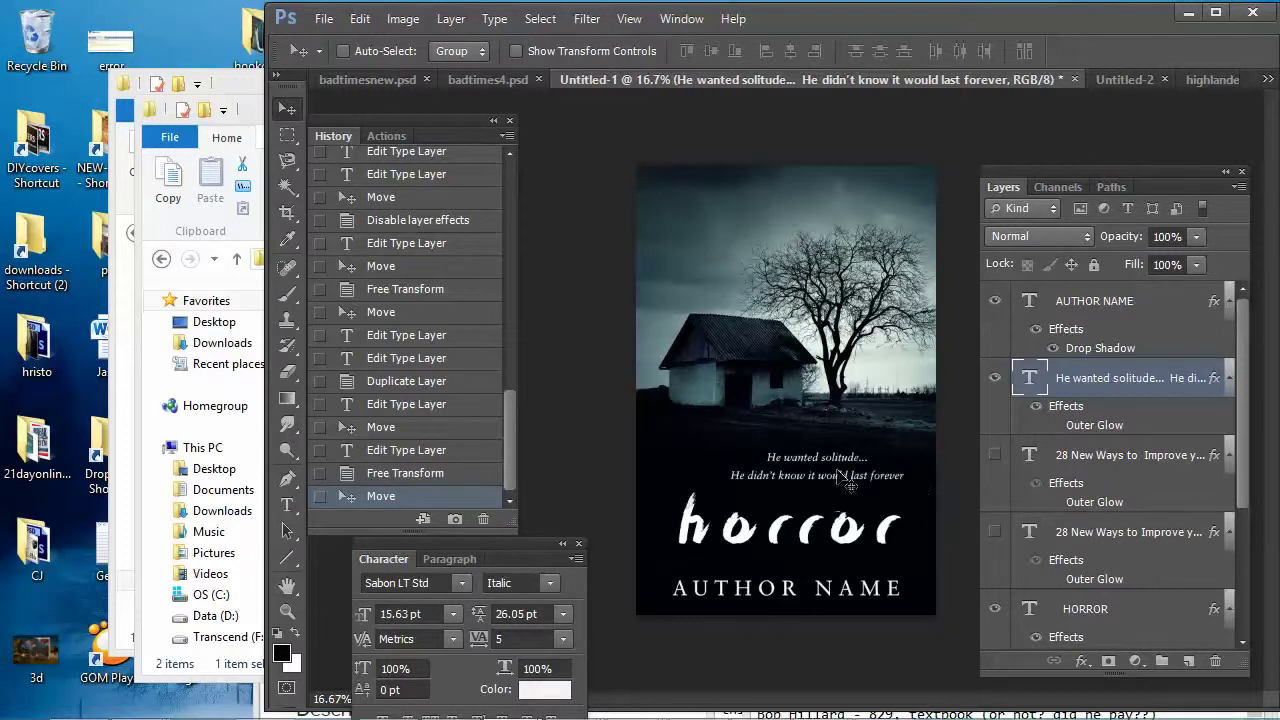
{"action": "left_click_drag", "start_coordinate": [845, 478], "coordinate": [838, 472]}
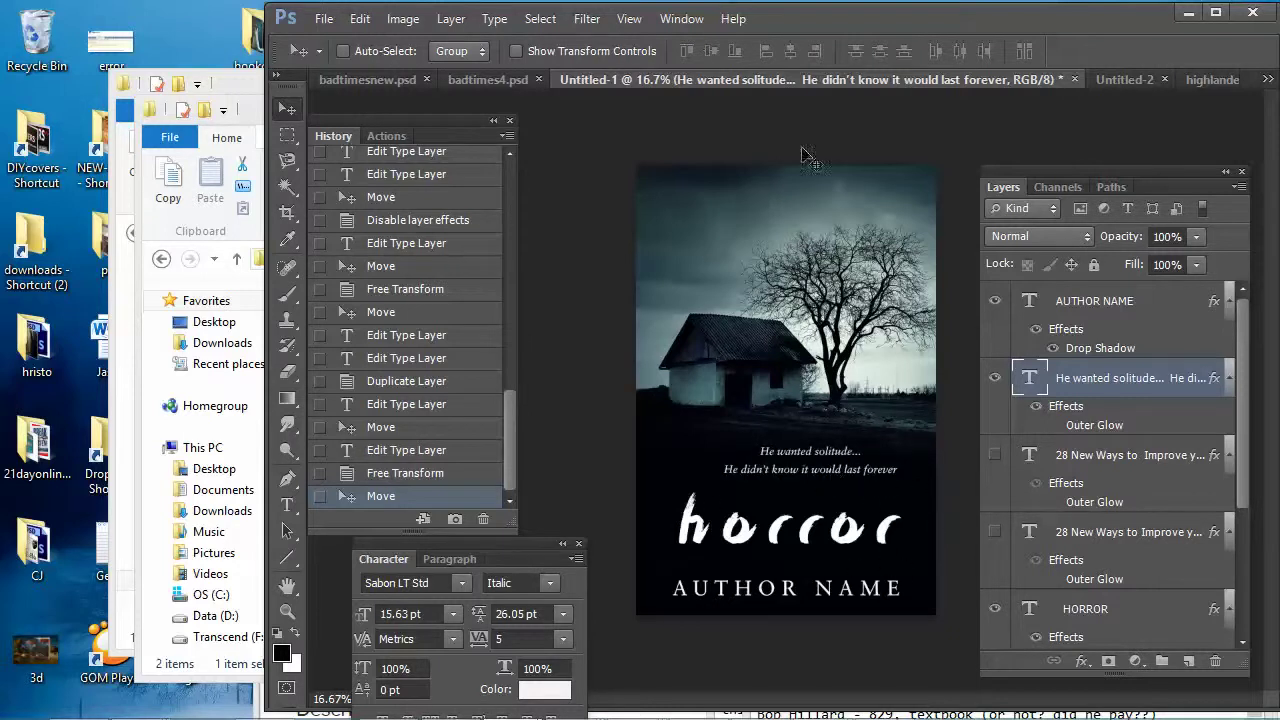
Recolour the whole horror title from white to red fe4a4a
{"action": "left_click", "coordinate": [287, 505]}
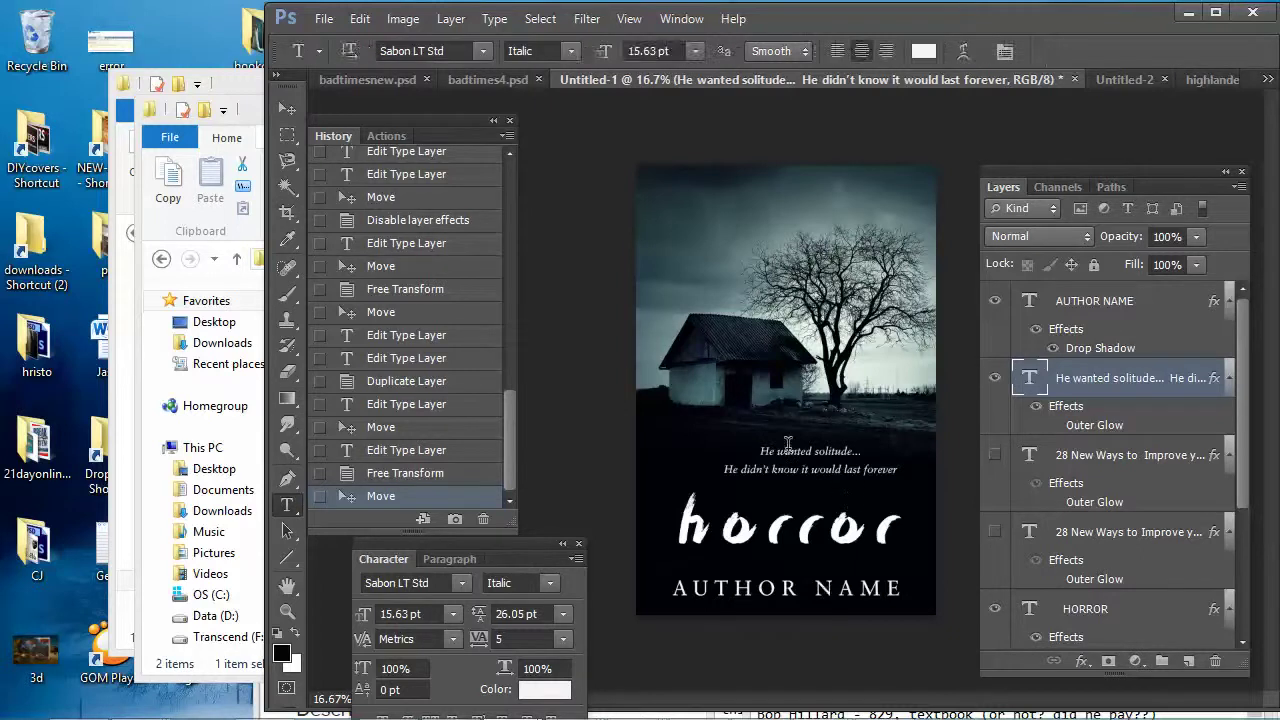
{"action": "left_click", "coordinate": [888, 530]}
{"action": "key", "text": "ctrl+a"}
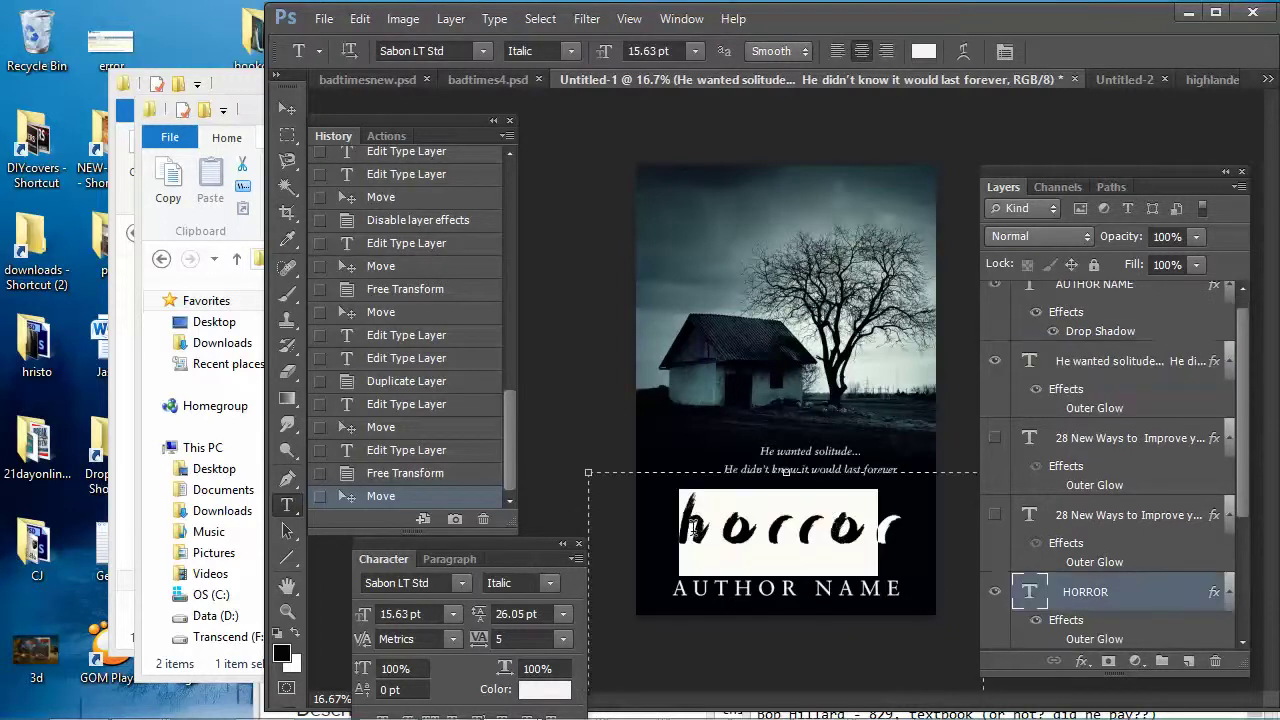
{"action": "left_click", "coordinate": [913, 522]}
{"action": "key", "text": "ctrl+a"}
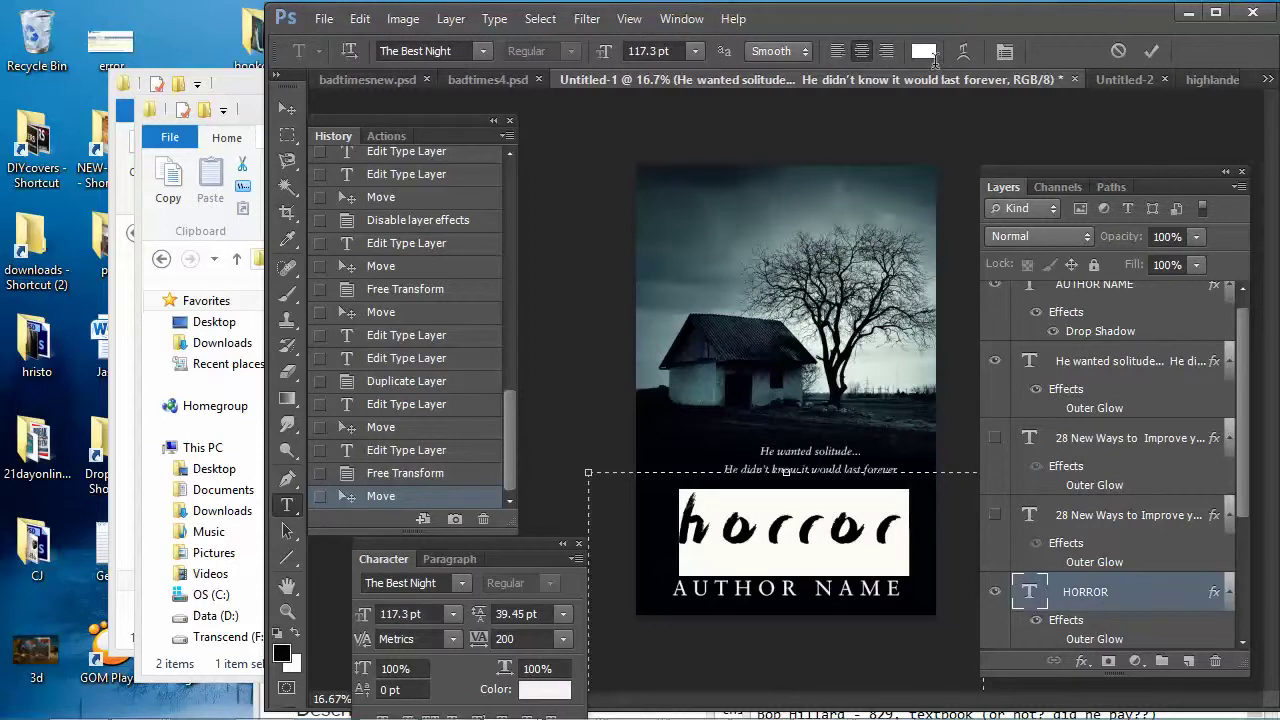
{"action": "left_click", "coordinate": [922, 51]}
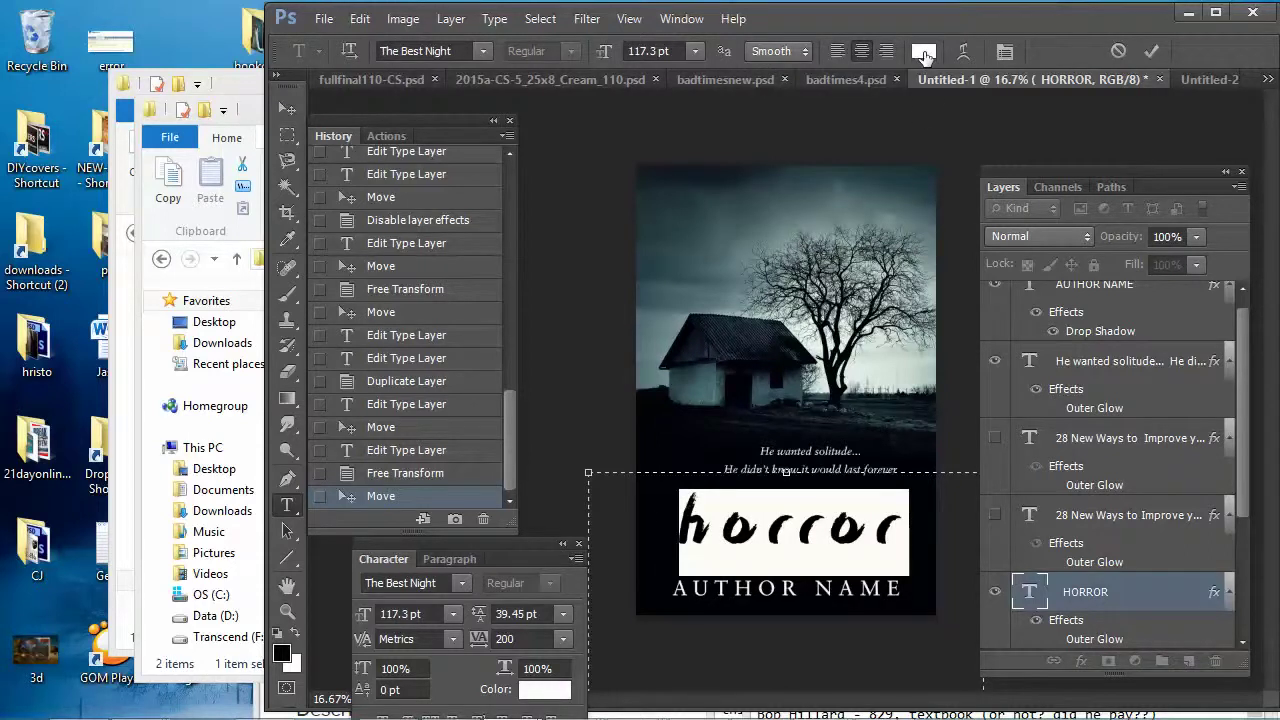
{"action": "mouse_move", "coordinate": [766, 377]}
{"action": "left_mouse_down"}
{"action": "mouse_move", "coordinate": [880, 337]}
{"action": "mouse_move", "coordinate": [862, 337]}
{"action": "left_mouse_up"}
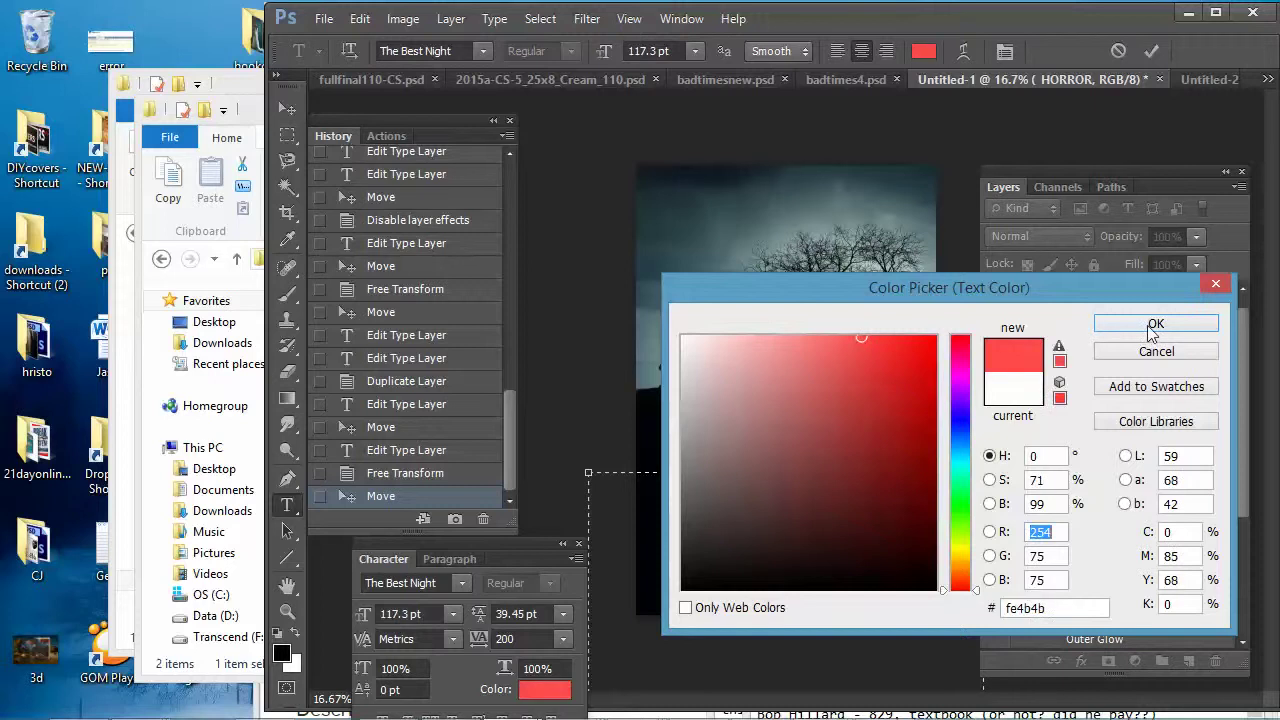
{"action": "left_click", "coordinate": [1156, 323]}
{"action": "left_click", "coordinate": [287, 108]}
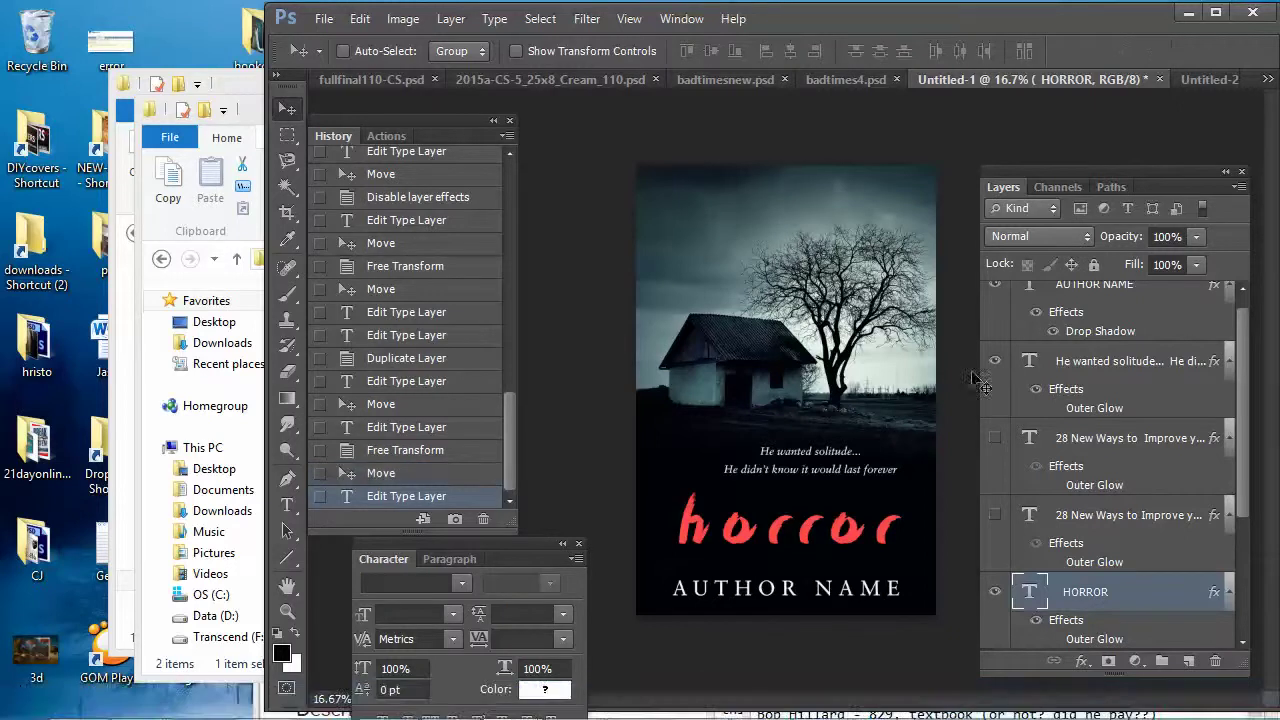
{"action": "scroll", "coordinate": [1125, 520], "scroll_direction": "down", "scroll_amount": 3}
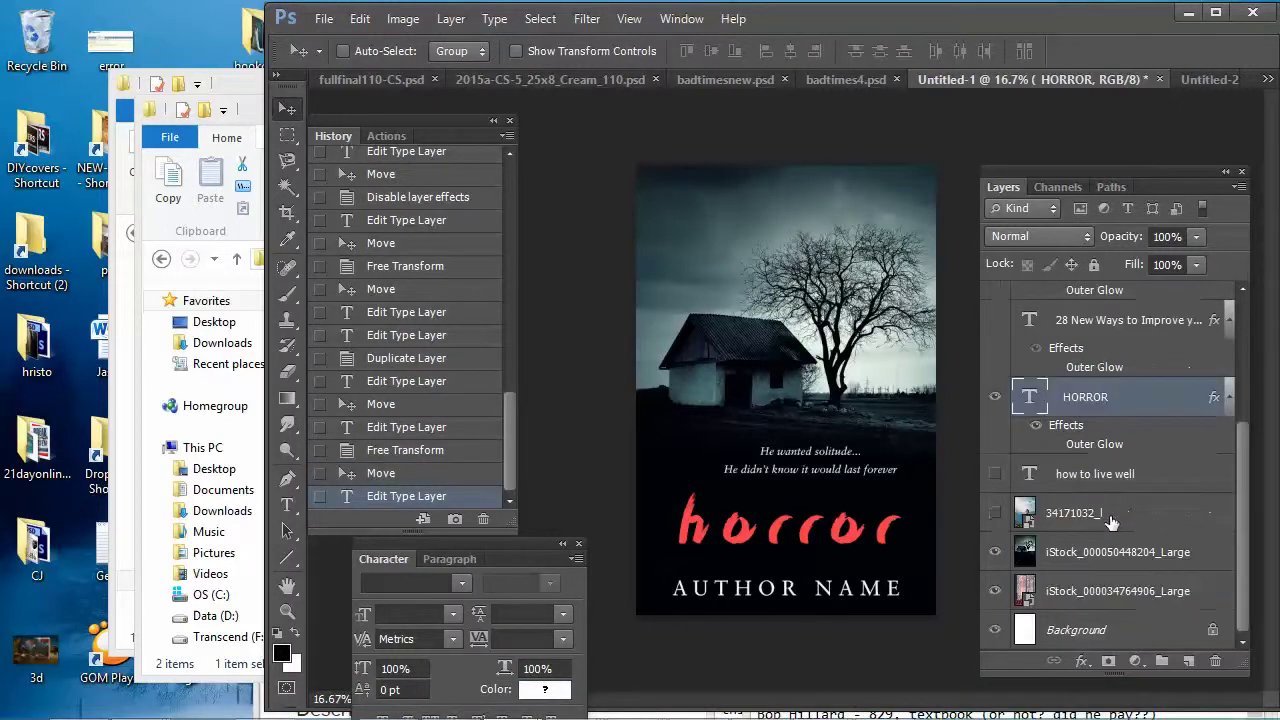
{"action": "left_click", "coordinate": [996, 555]}
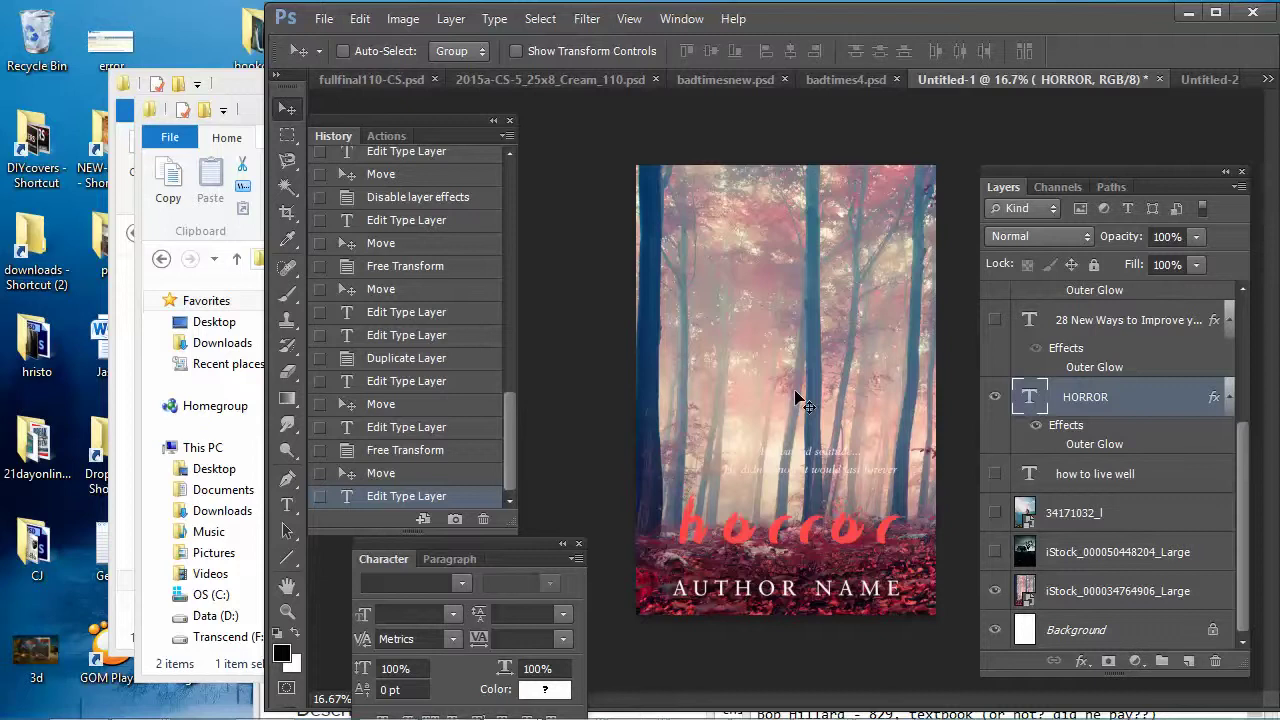
{"action": "left_click", "coordinate": [287, 505]}
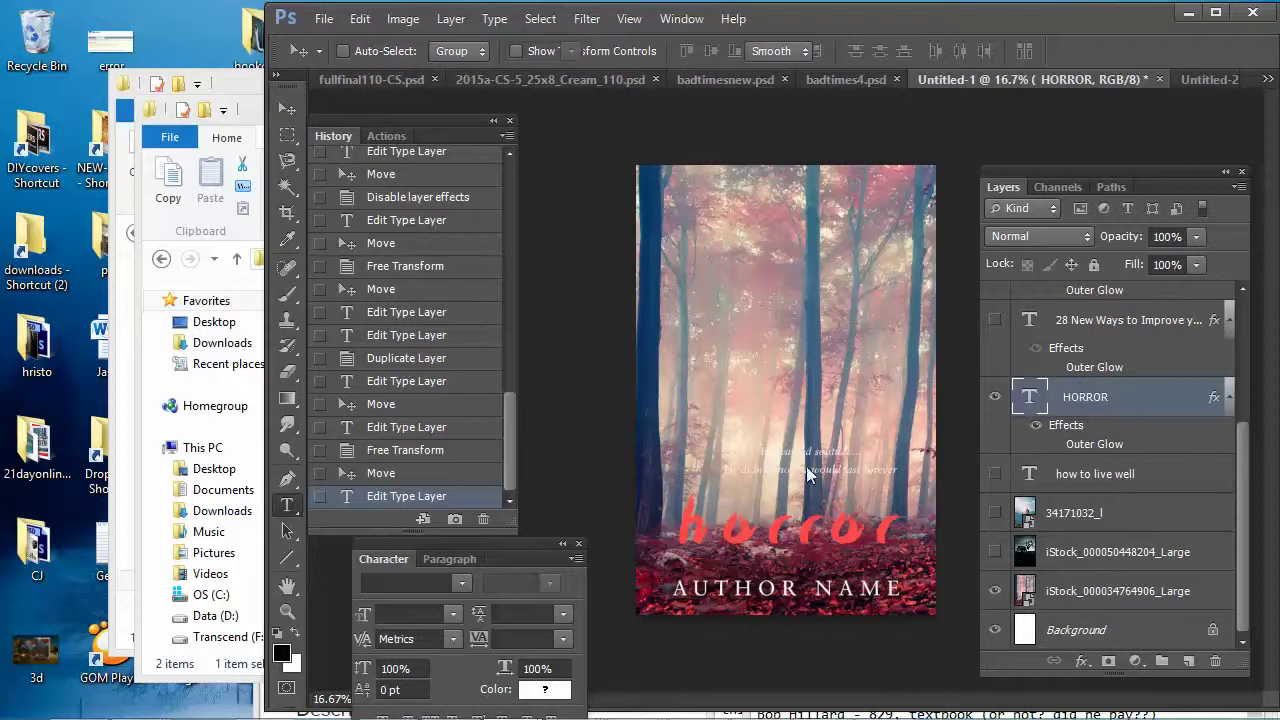
{"action": "key", "text": "t"}
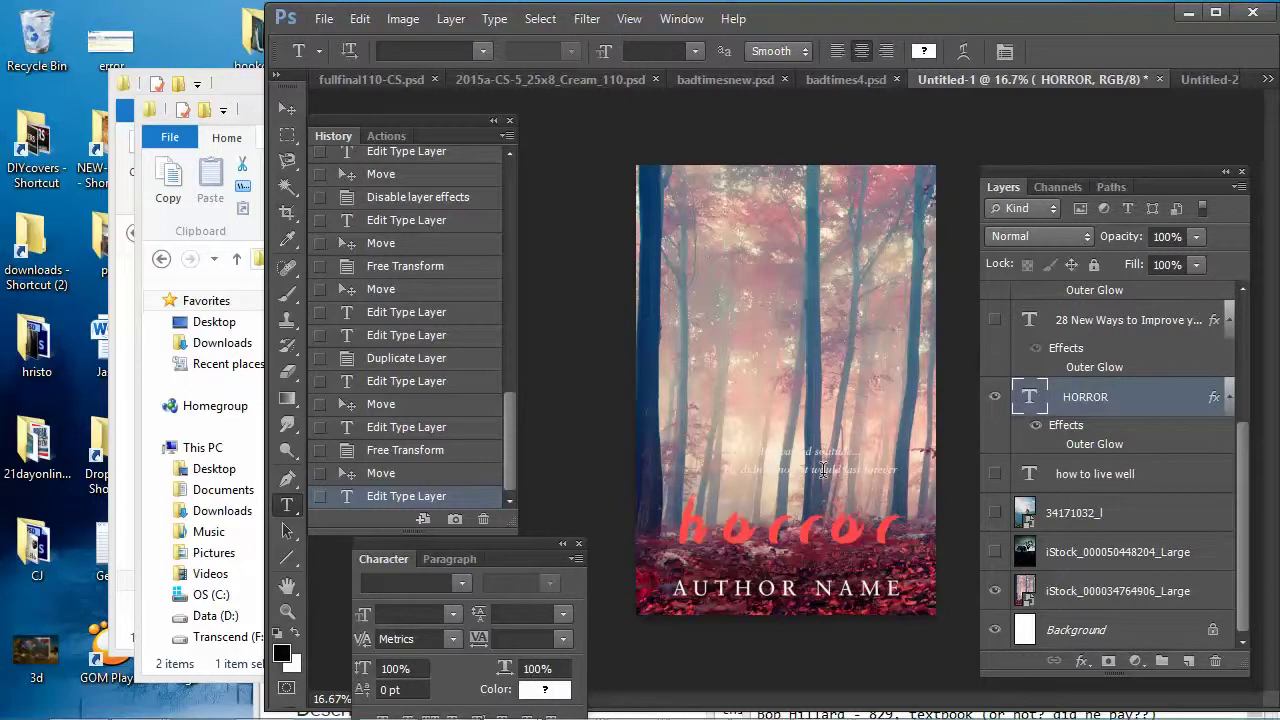
{"action": "left_click", "coordinate": [845, 525]}
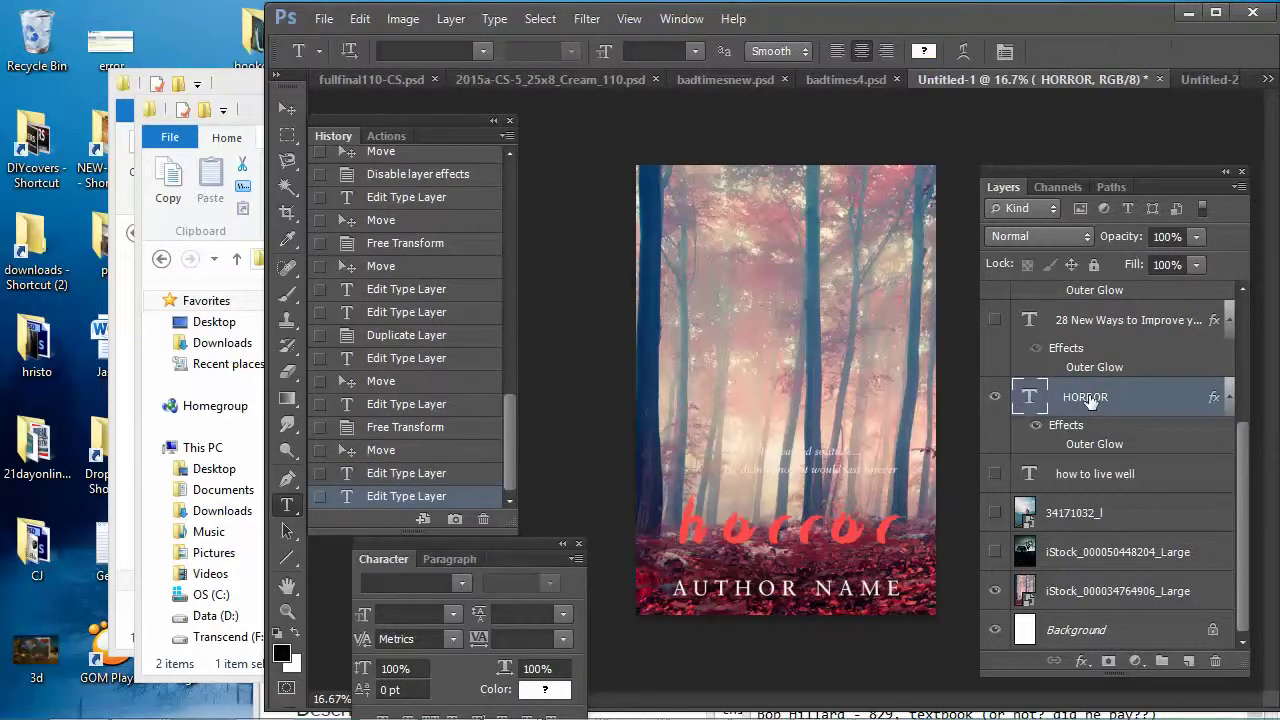
{"action": "right_click", "coordinate": [1090, 400]}
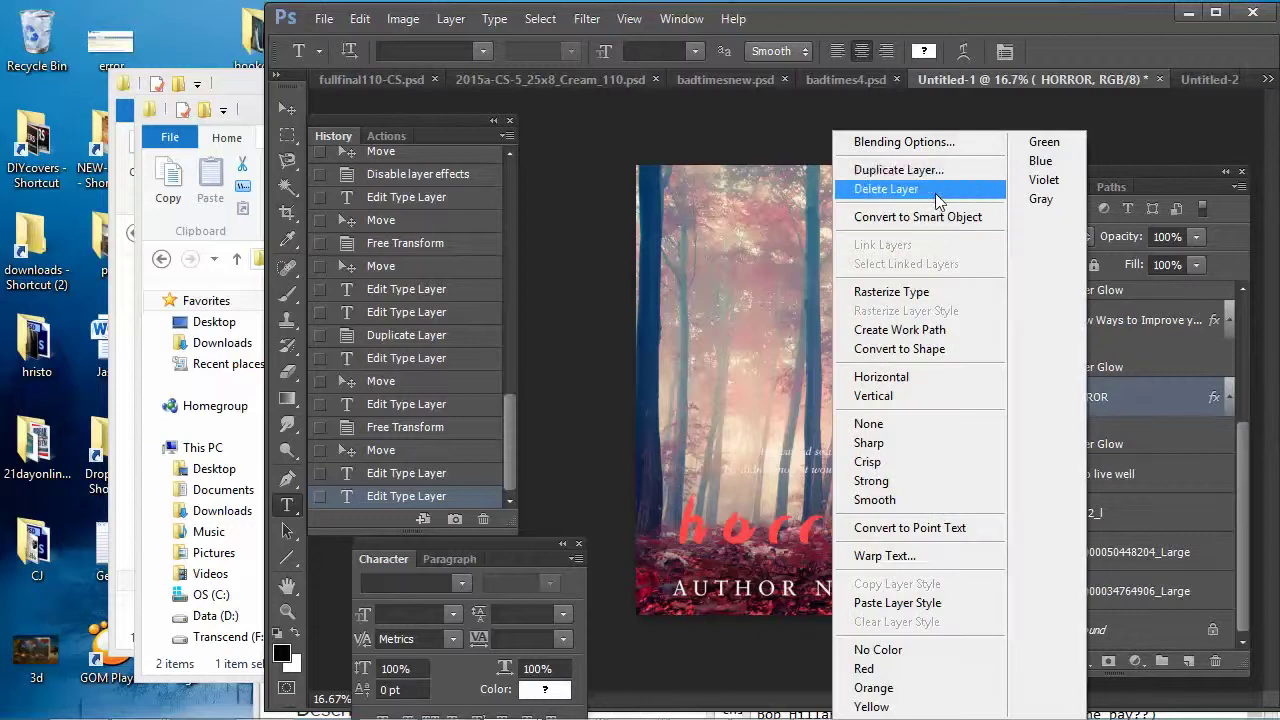
Duplicate the HORROR layer, hide the original, and drag the copy up near the cover top
{"action": "left_click", "coordinate": [925, 168]}
{"action": "left_click", "coordinate": [813, 236]}
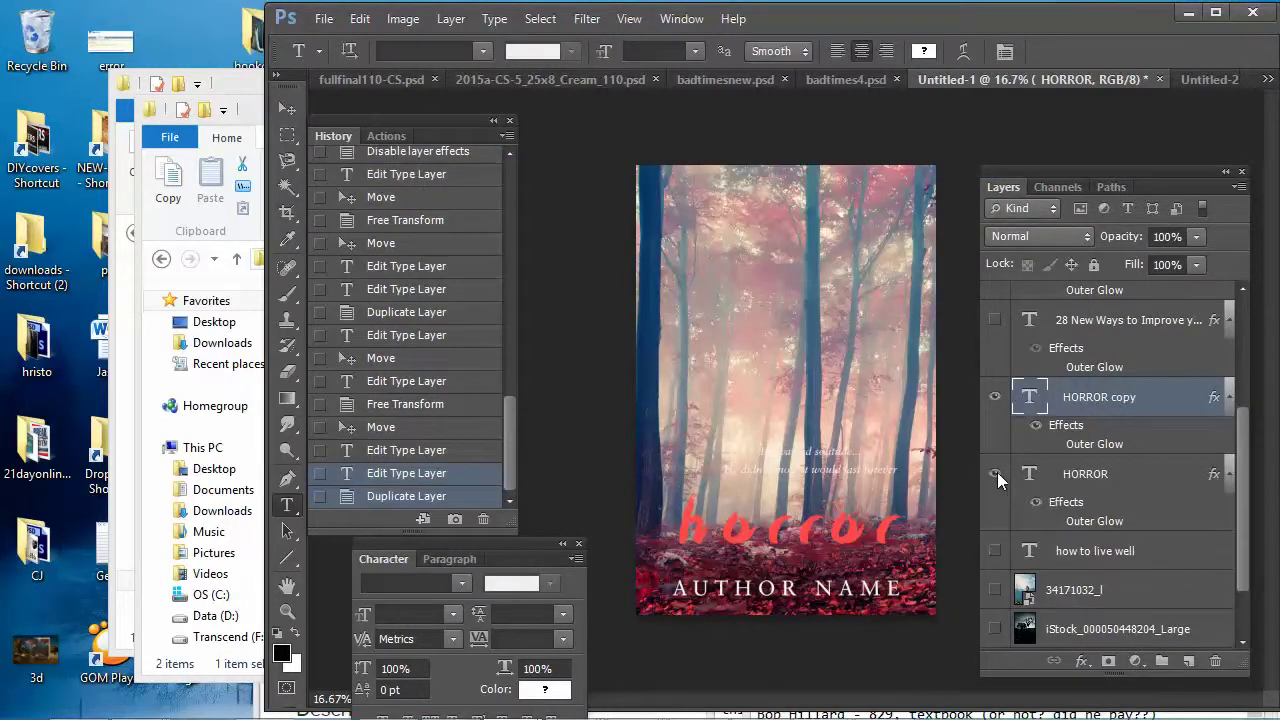
{"action": "left_click", "coordinate": [995, 474]}
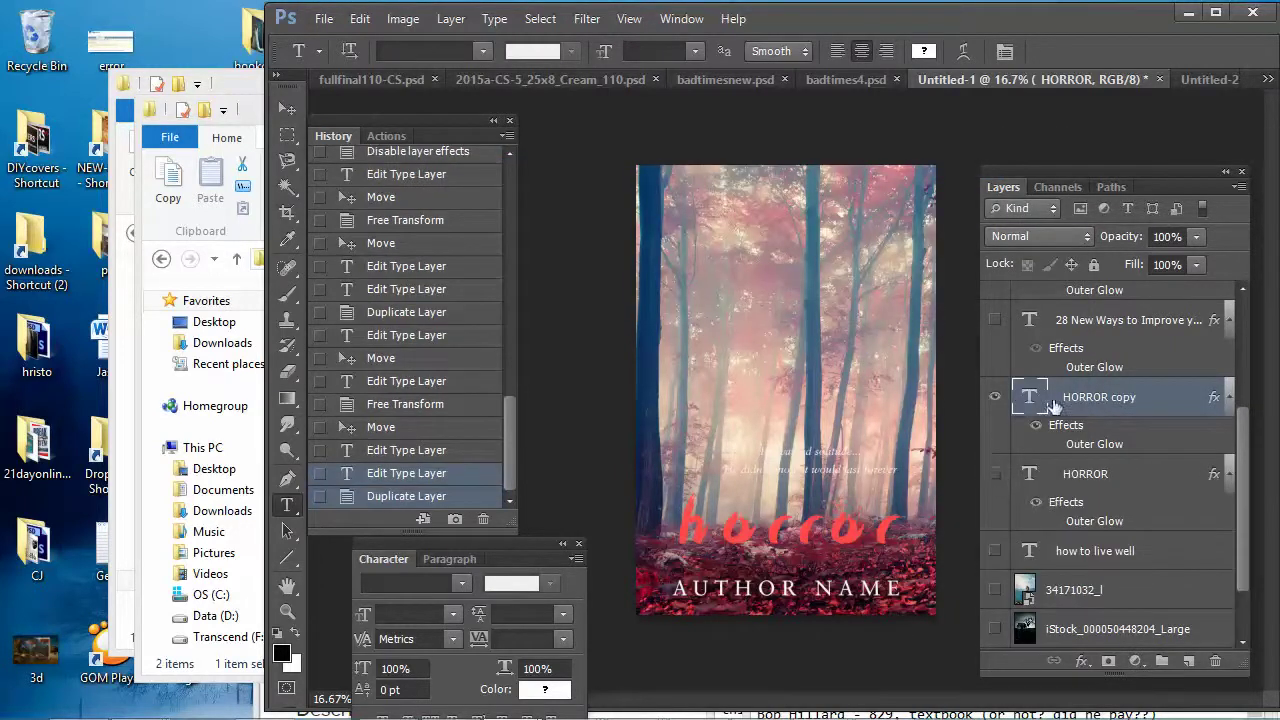
{"action": "left_click", "coordinate": [290, 112]}
{"action": "left_click_drag", "start_coordinate": [782, 318], "coordinate": [773, 289]}
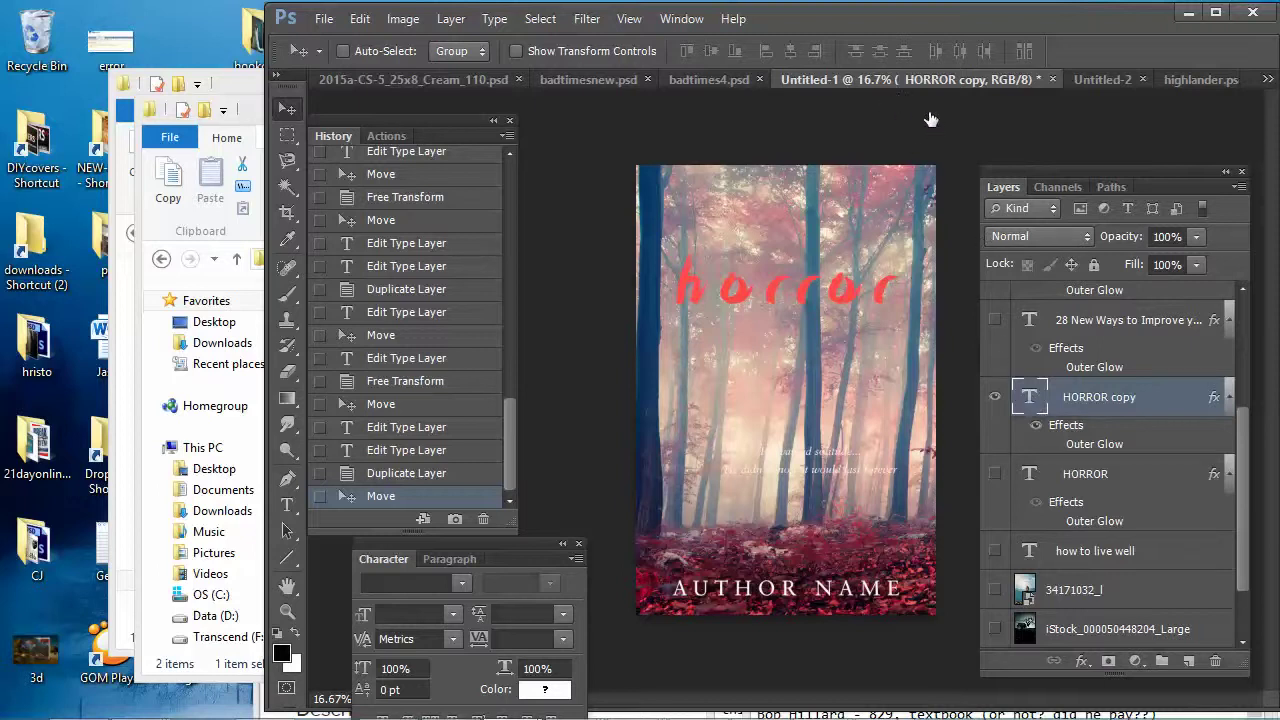
{"action": "key", "text": "t"}
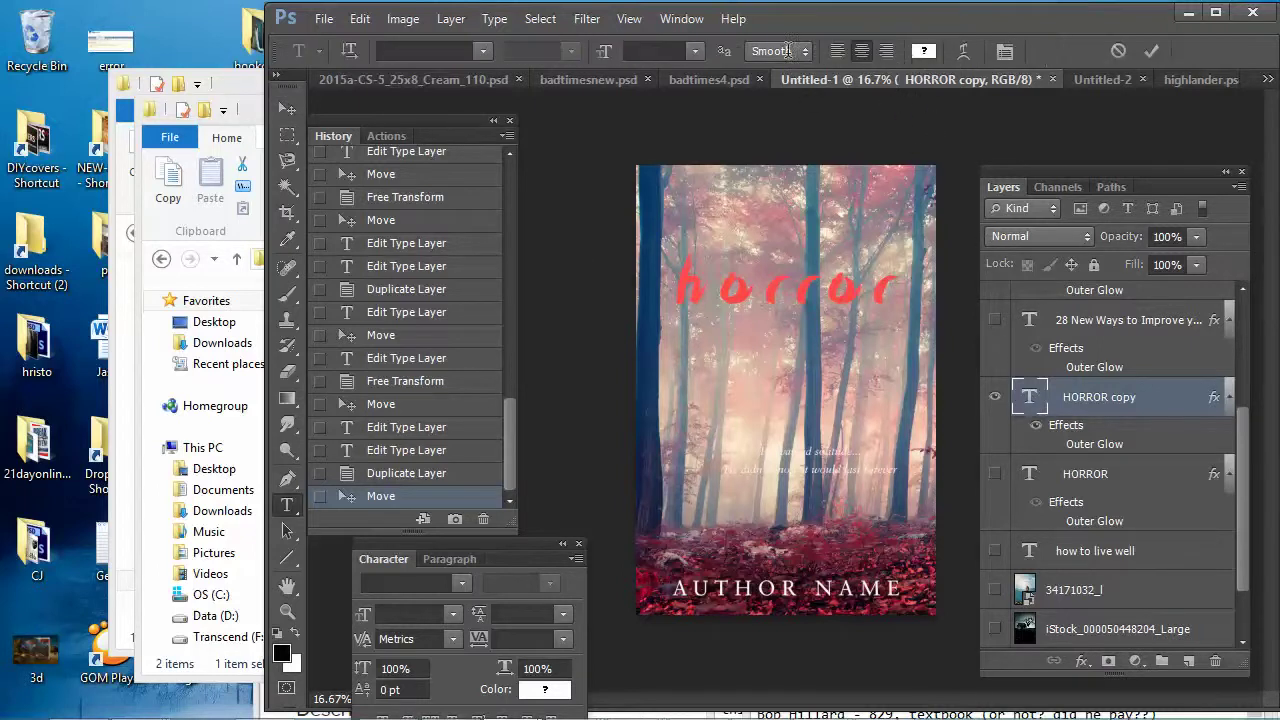
Recolour the horror title text black (000000) and commit the edit
{"action": "key", "text": "Return"}
{"action": "left_click", "coordinate": [923, 50]}
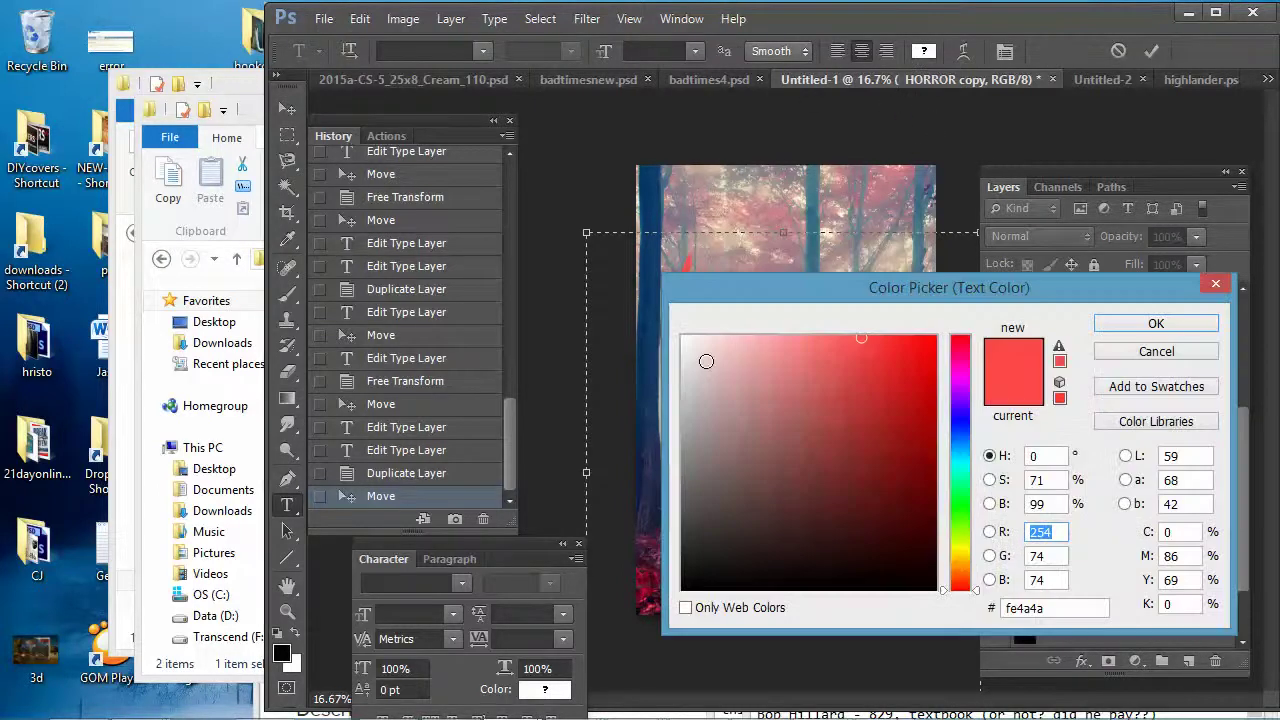
{"action": "left_click_drag", "start_coordinate": [712, 234], "coordinate": [830, 339]}
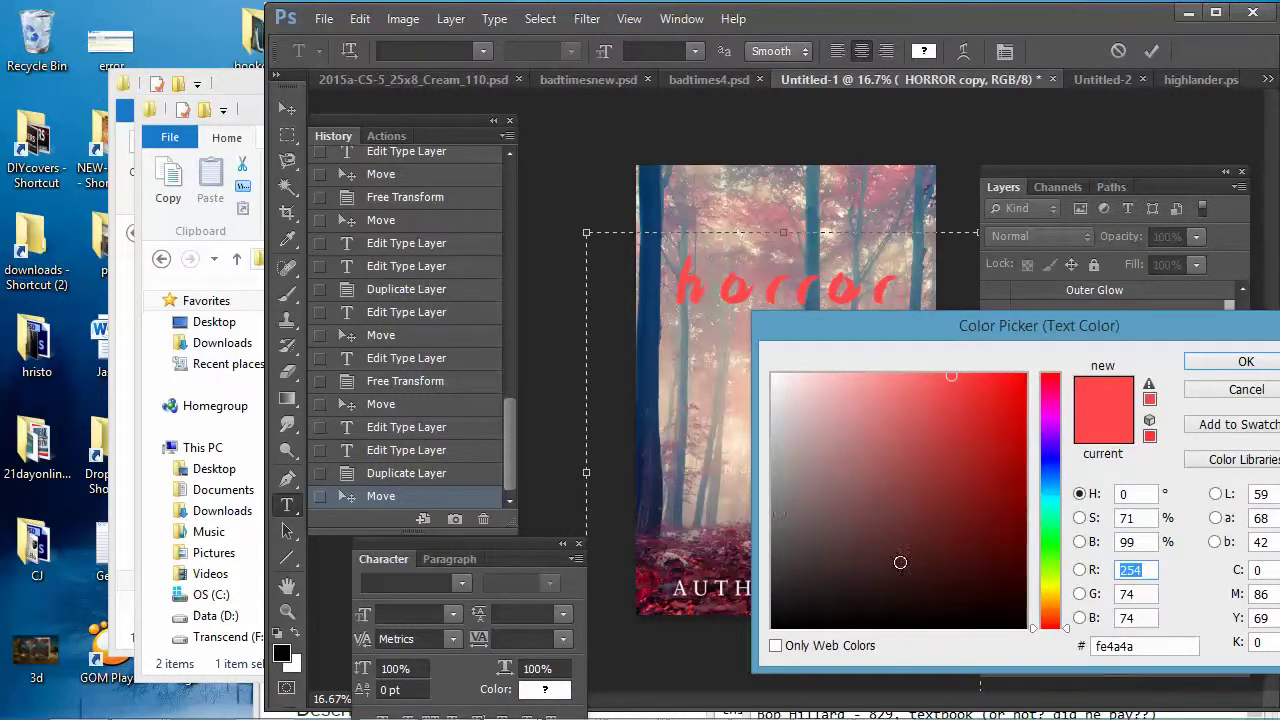
{"action": "left_click", "coordinate": [938, 622]}
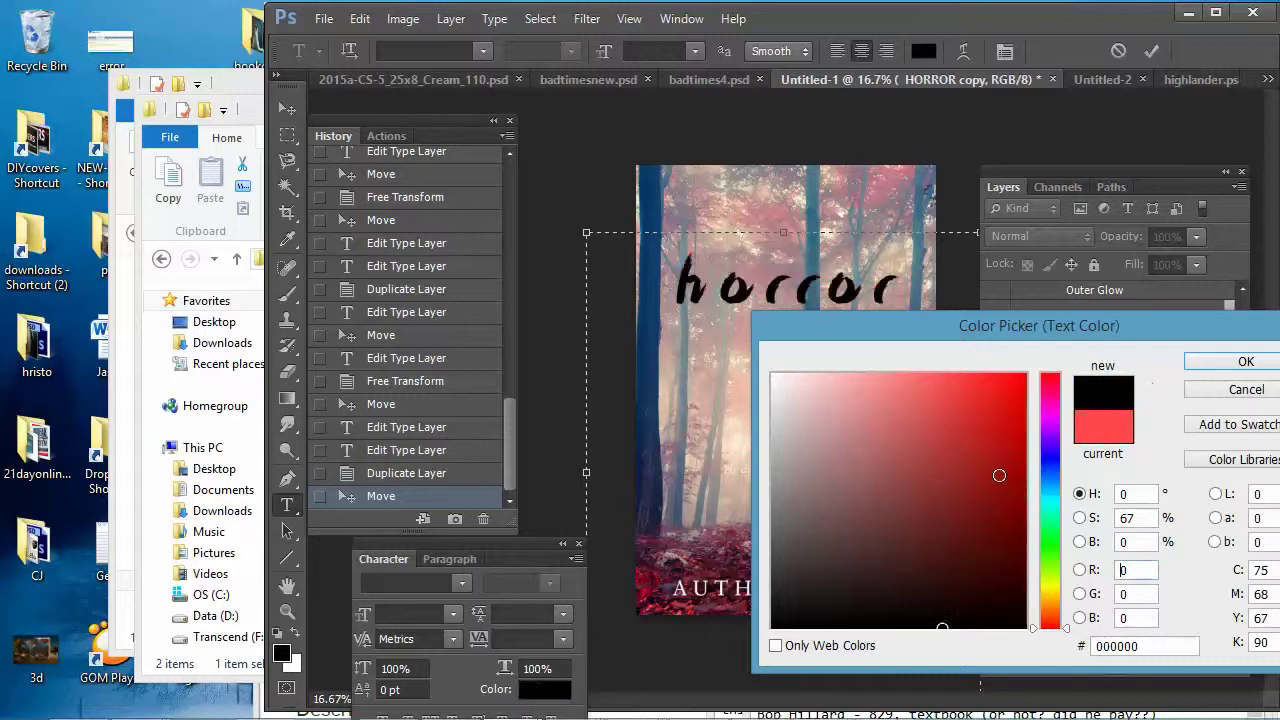
{"action": "left_click", "coordinate": [1232, 362]}
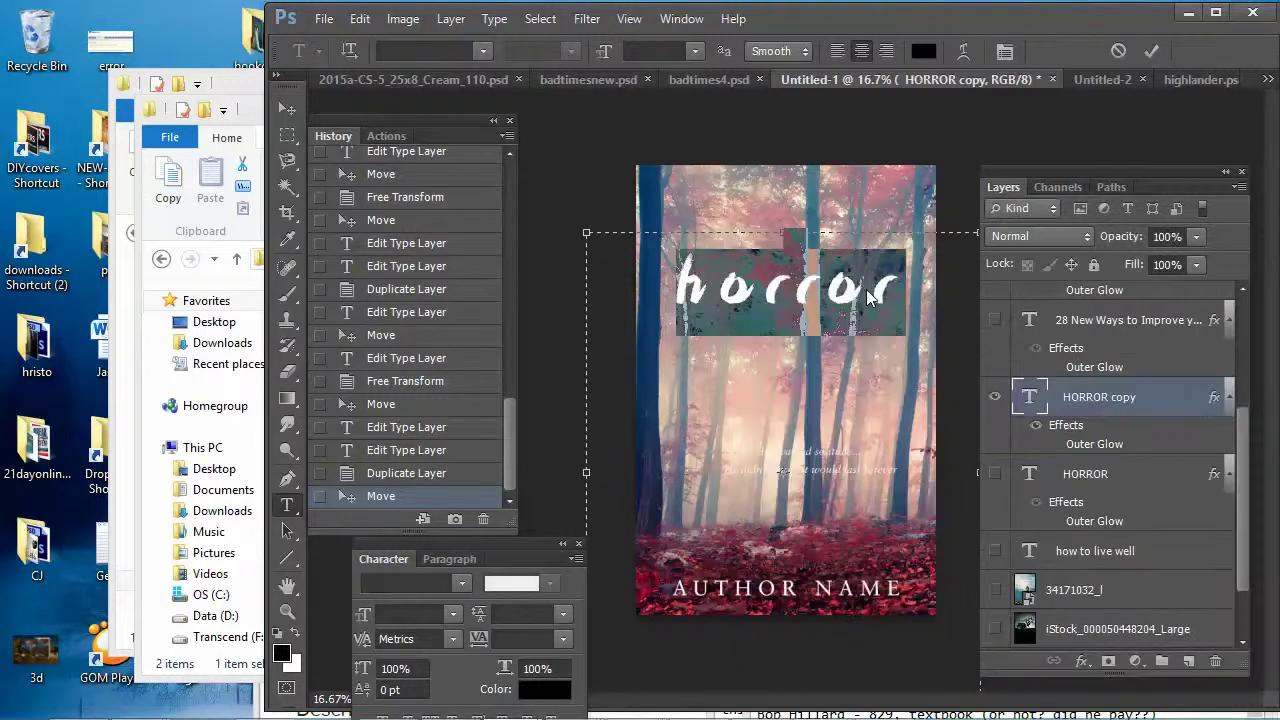
{"action": "left_click", "coordinate": [1062, 450]}
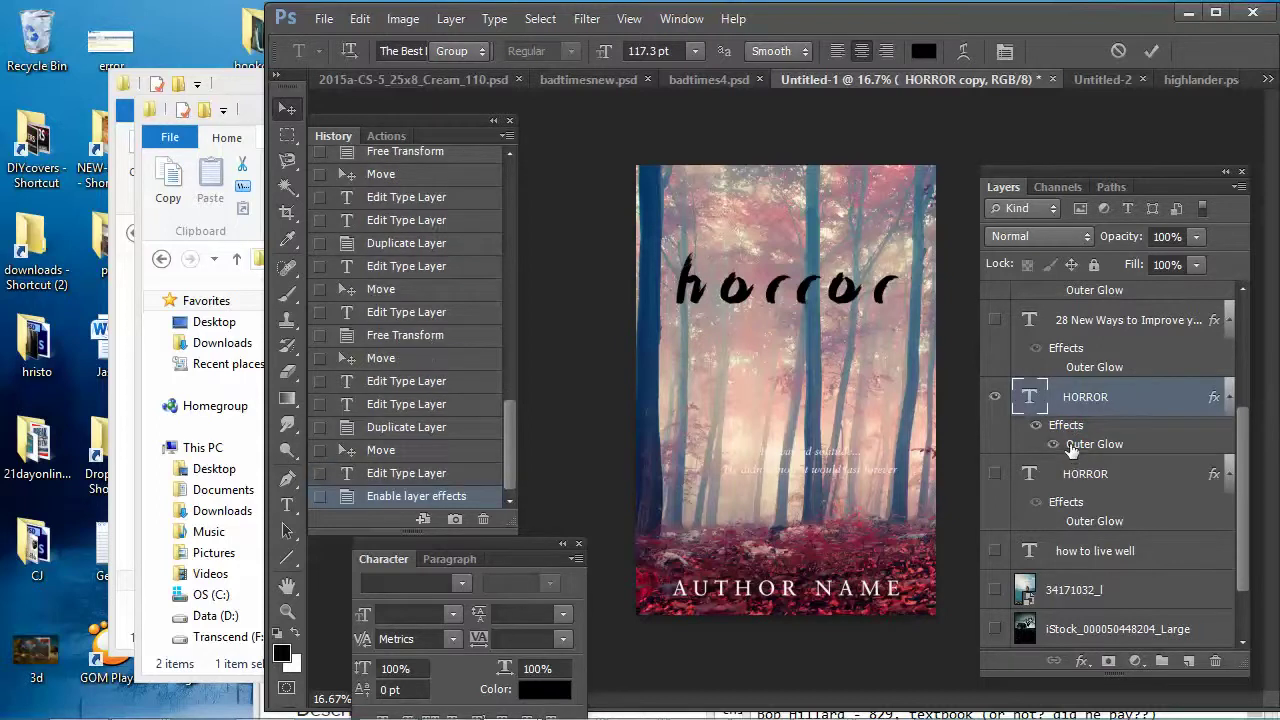
{"action": "key", "text": "v"}
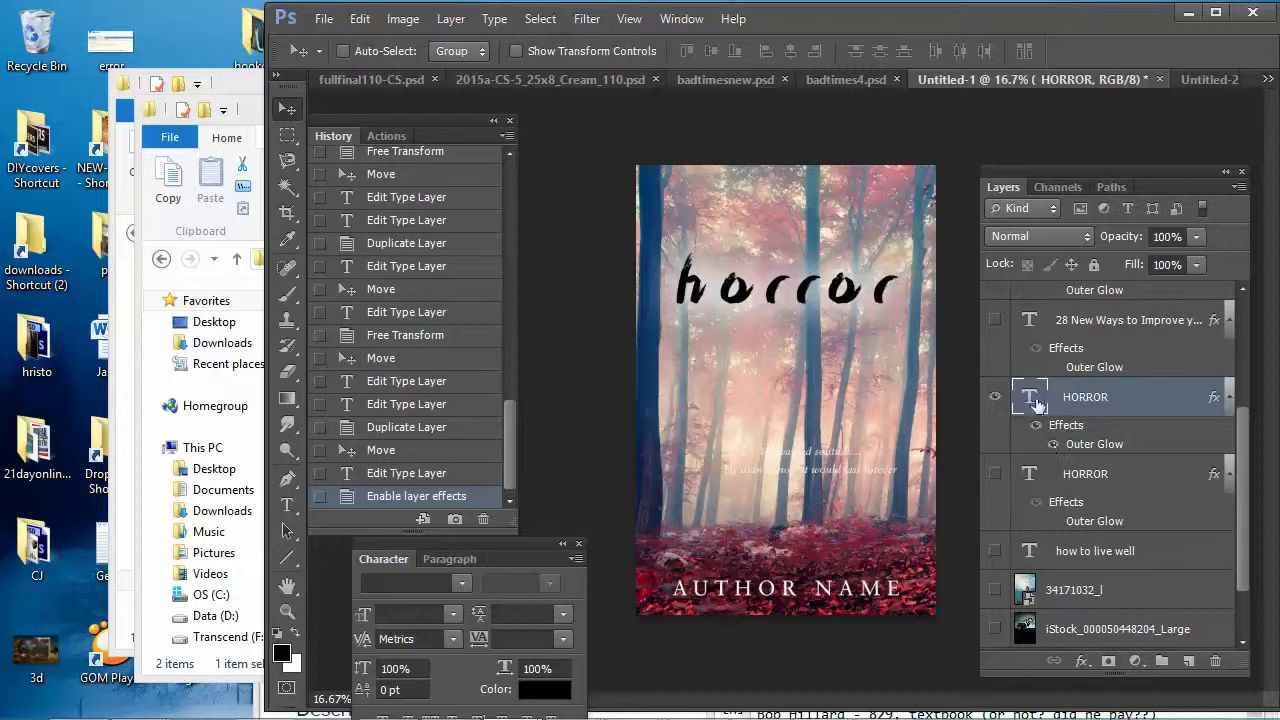
Recolour the horror title dark navy blue (0e325d), sampled from a tree trunk
{"action": "key", "text": "t"}
{"action": "double_click", "coordinate": [820, 287]}
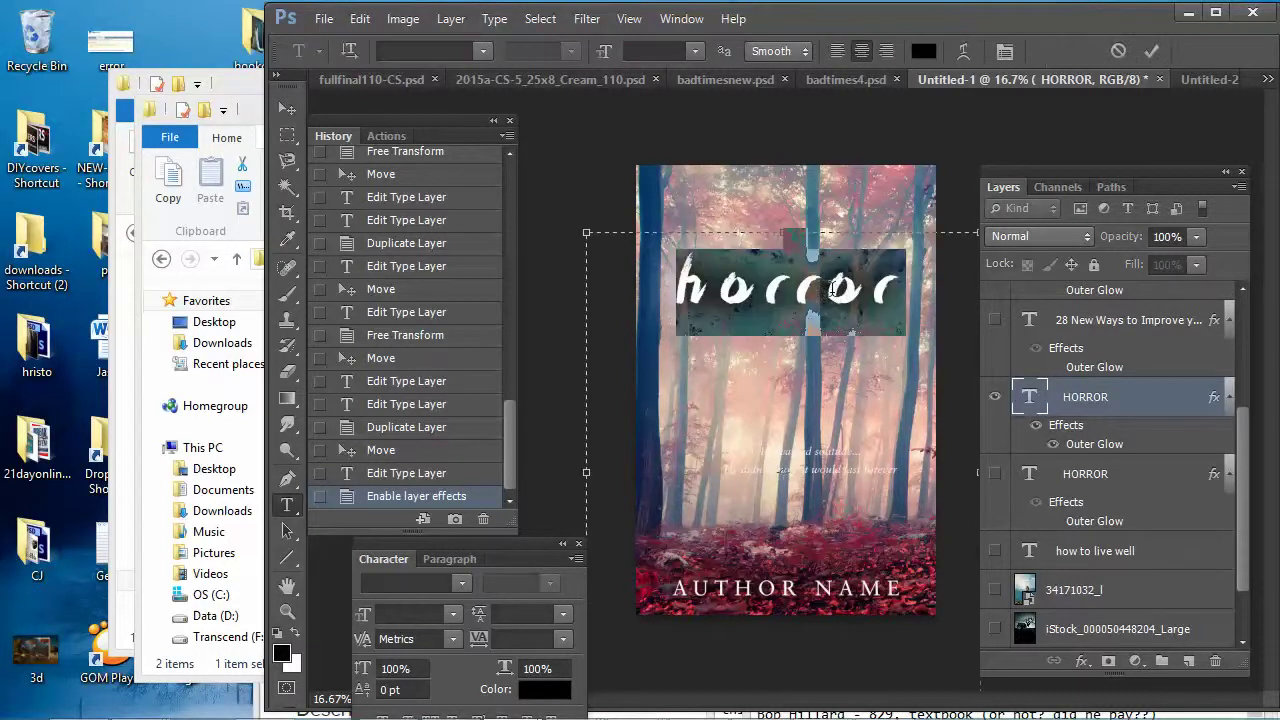
{"action": "left_click", "coordinate": [923, 51]}
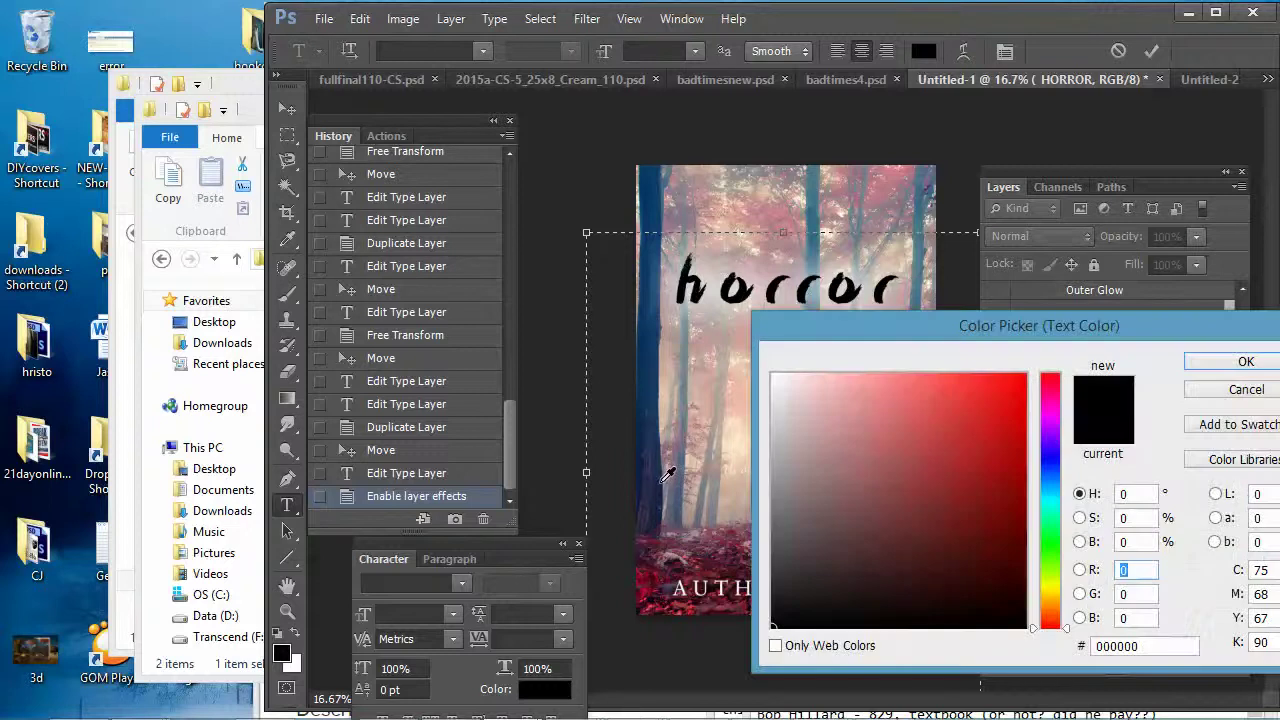
{"action": "left_click", "coordinate": [667, 480]}
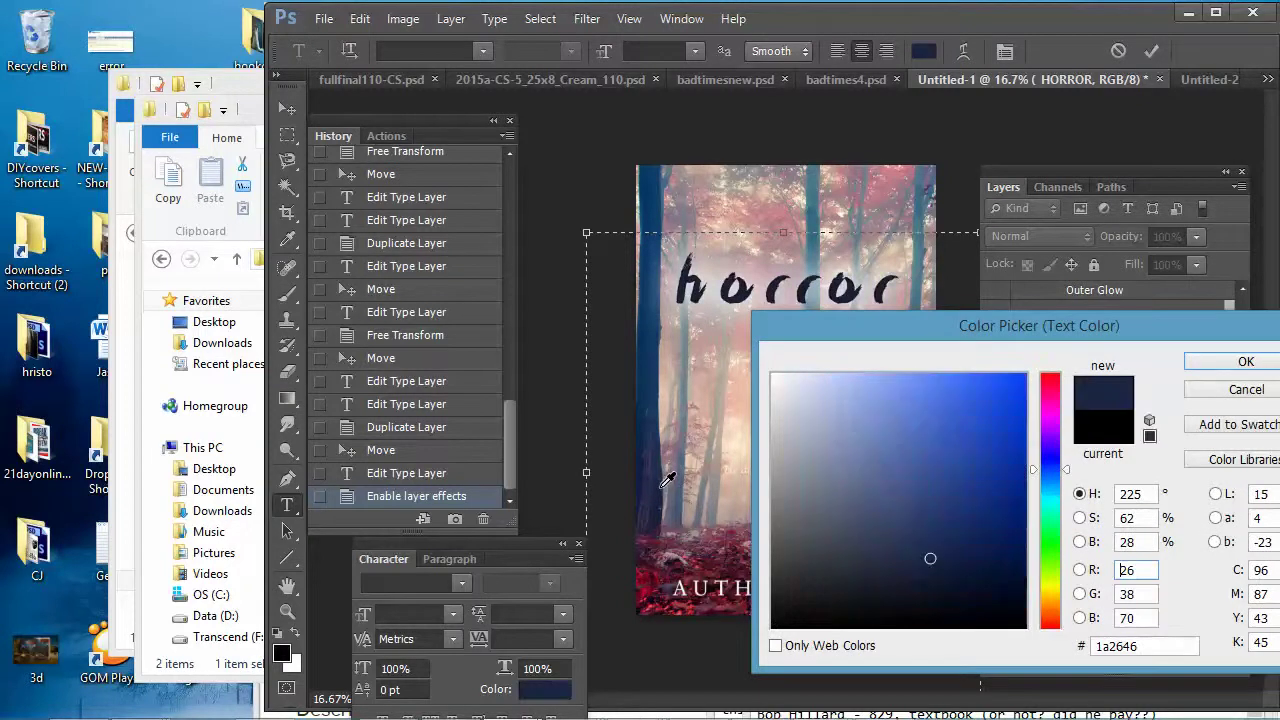
{"action": "left_click", "coordinate": [650, 348]}
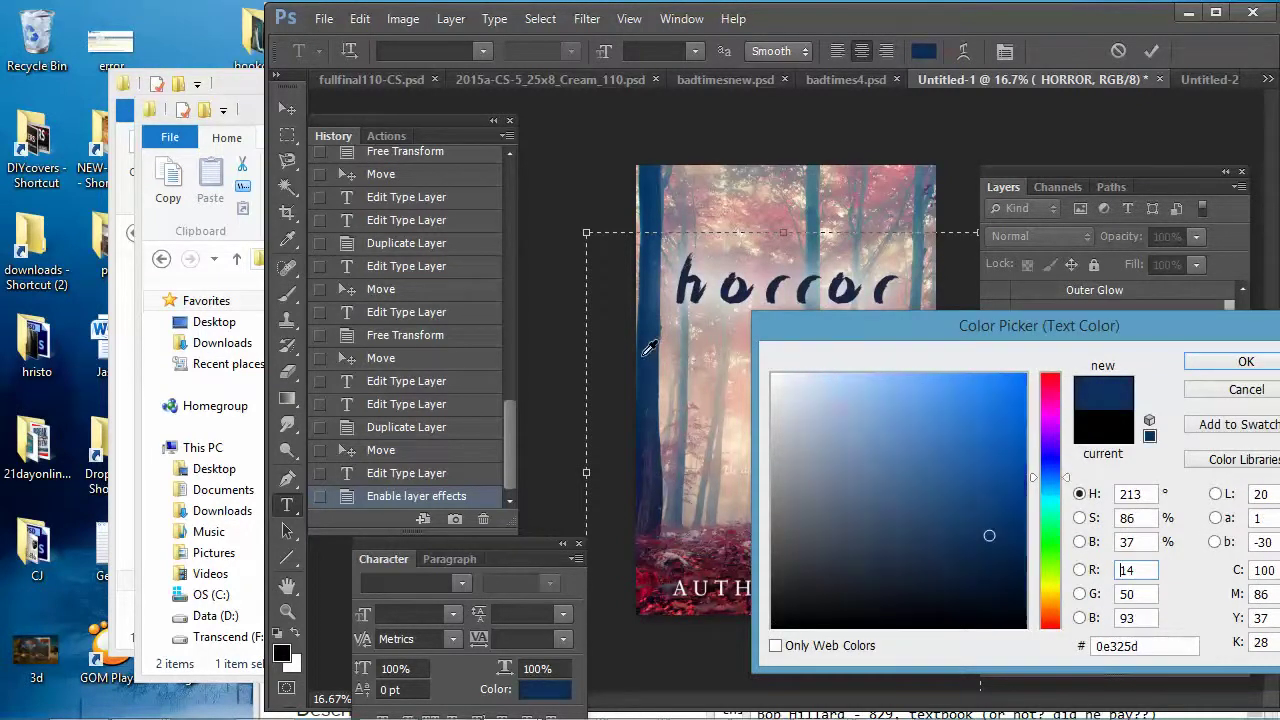
{"action": "left_click", "coordinate": [1200, 362]}
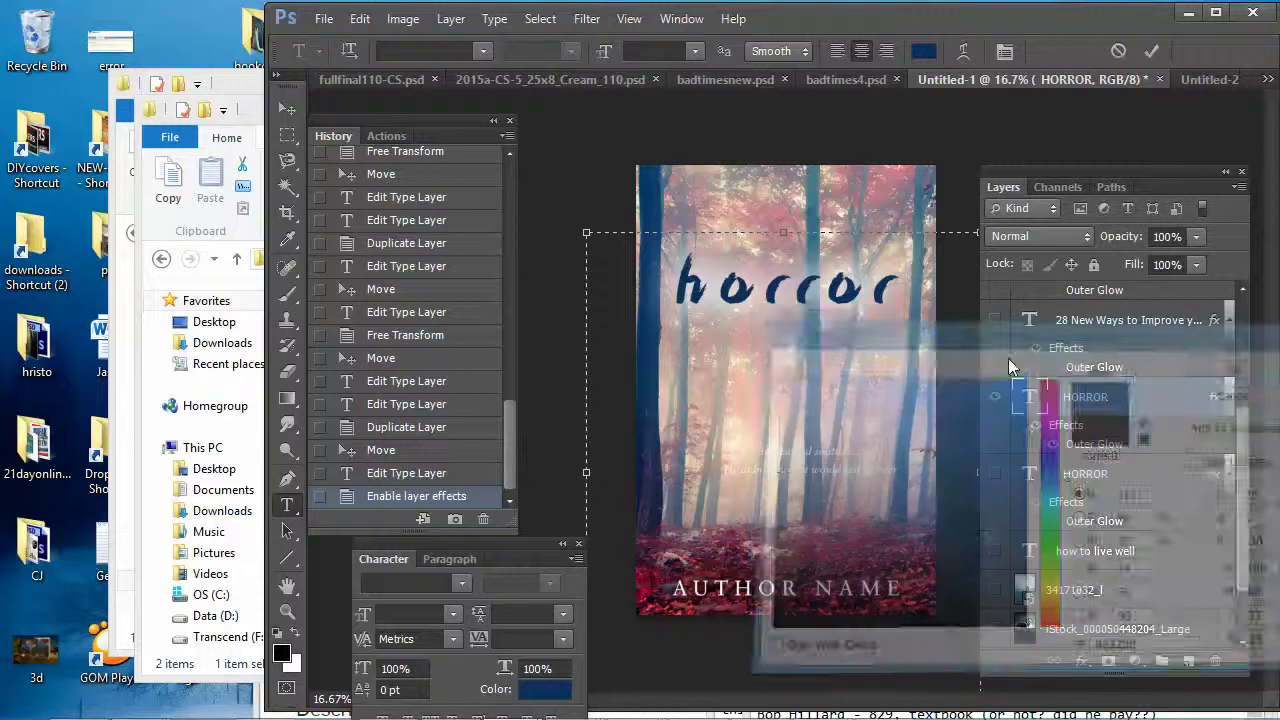
Turn off the title's Outer Glow effect and commit the text edit
{"action": "left_click", "coordinate": [1036, 426]}
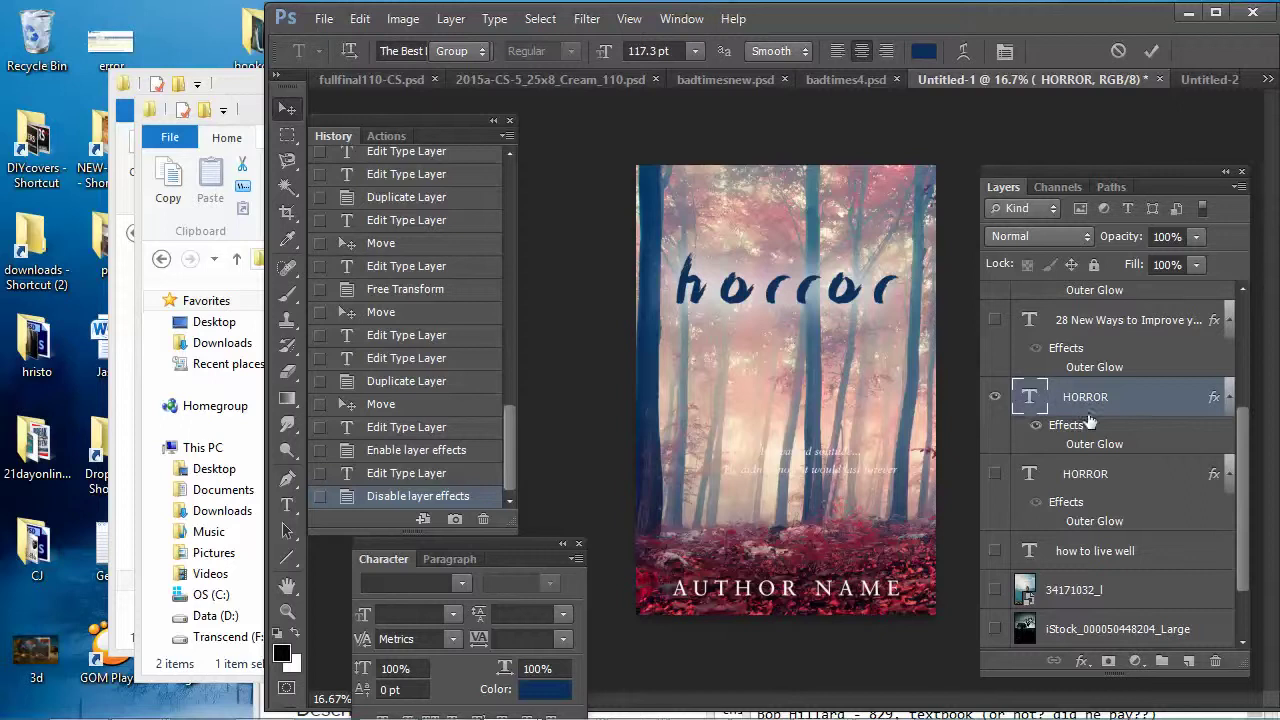
{"action": "key", "text": "v"}
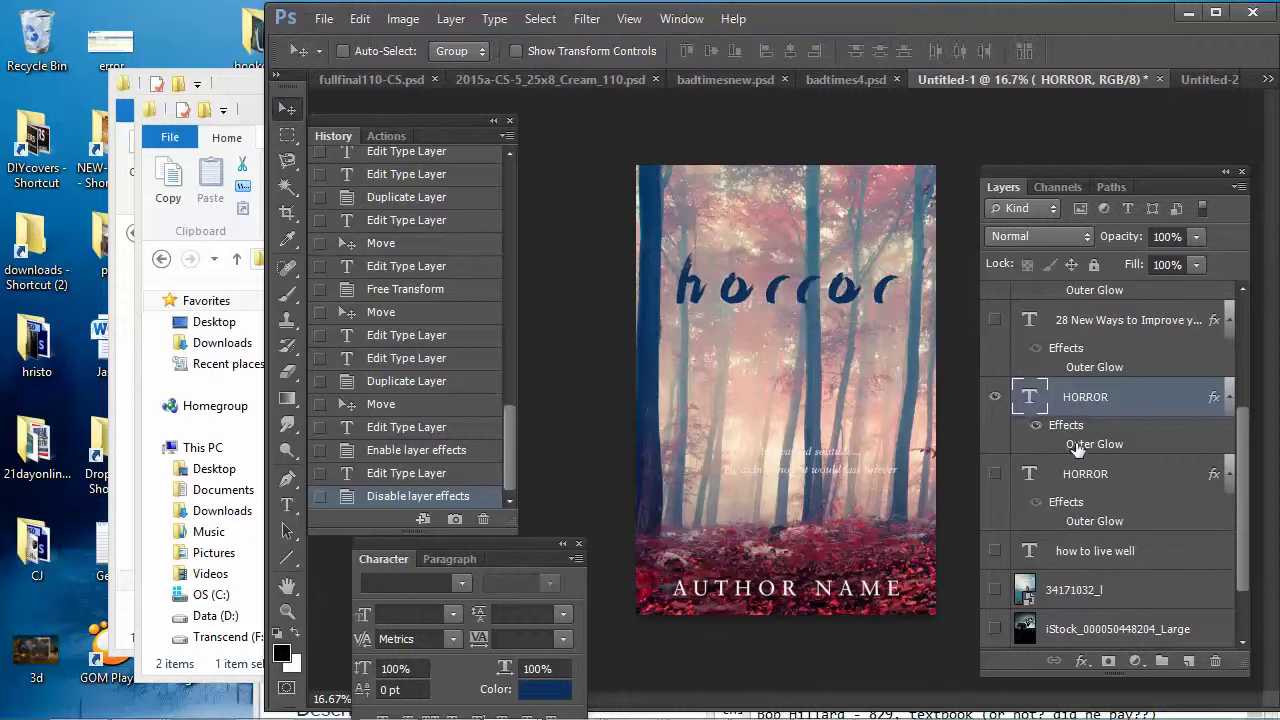
{"action": "left_click", "coordinate": [1196, 264]}
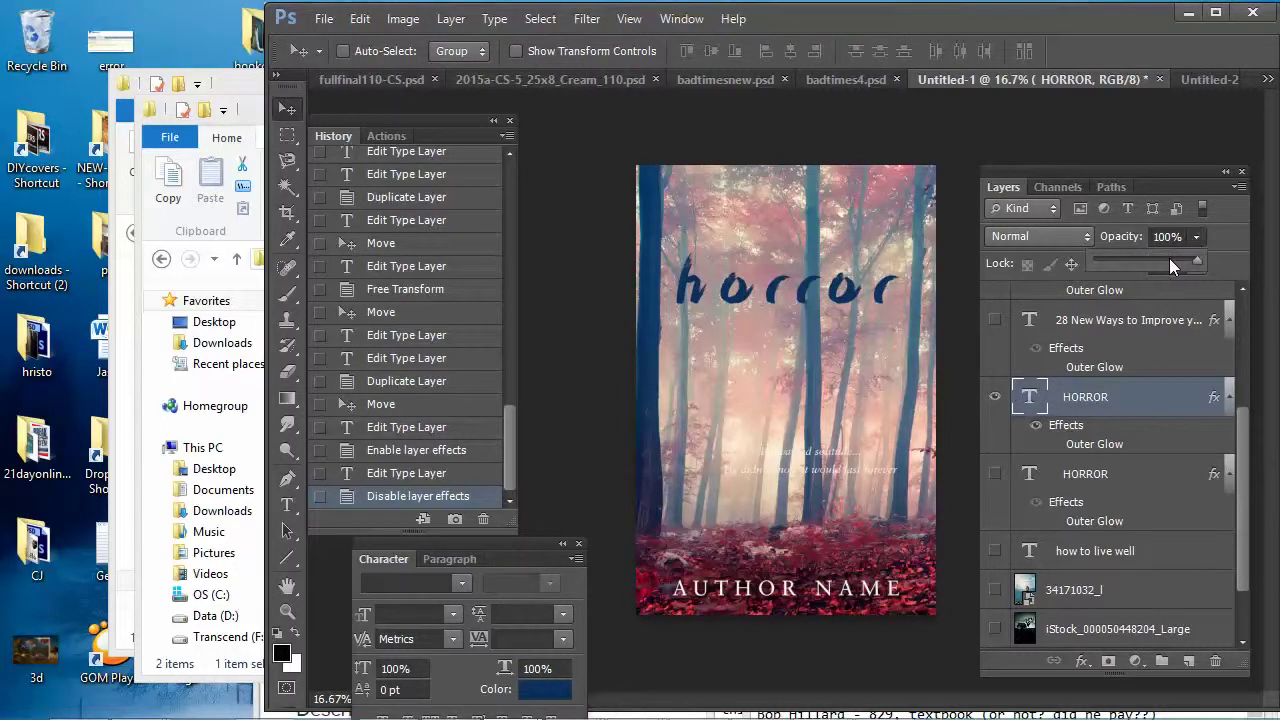
Set the title layer's blend mode to Overlay and its opacity to 96%
{"action": "left_click", "coordinate": [1169, 259]}
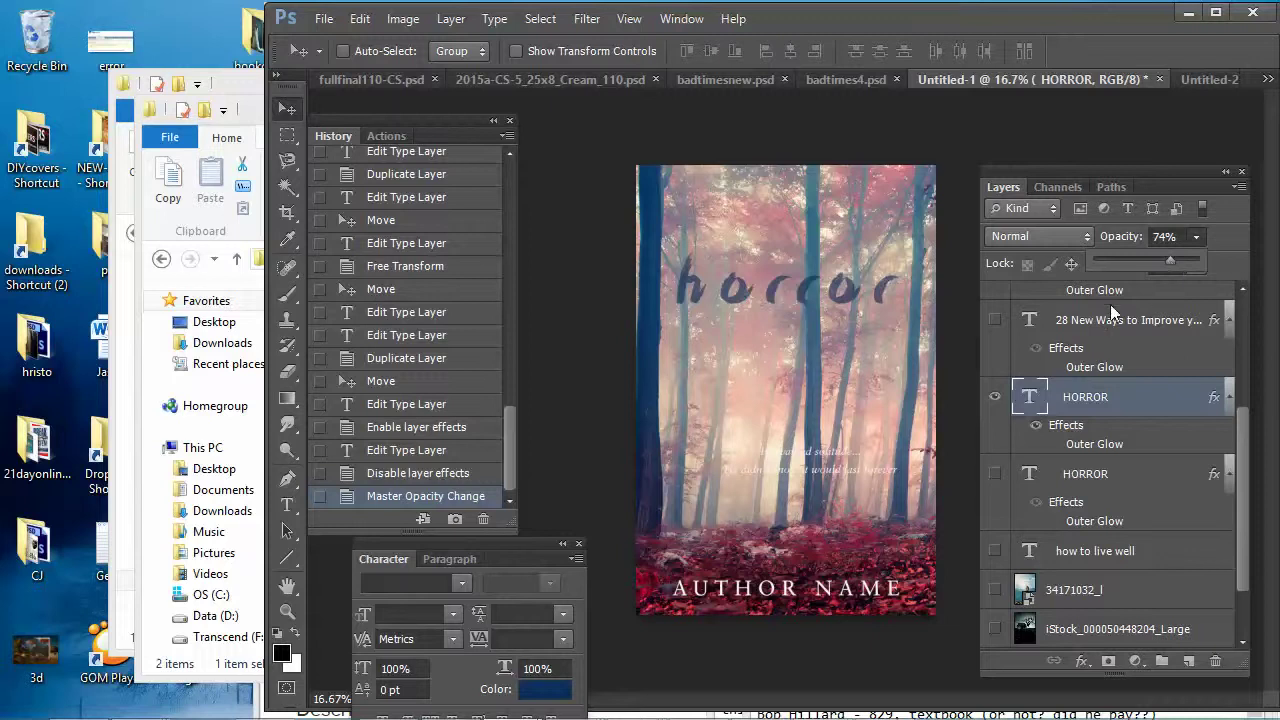
{"action": "left_click", "coordinate": [1062, 237]}
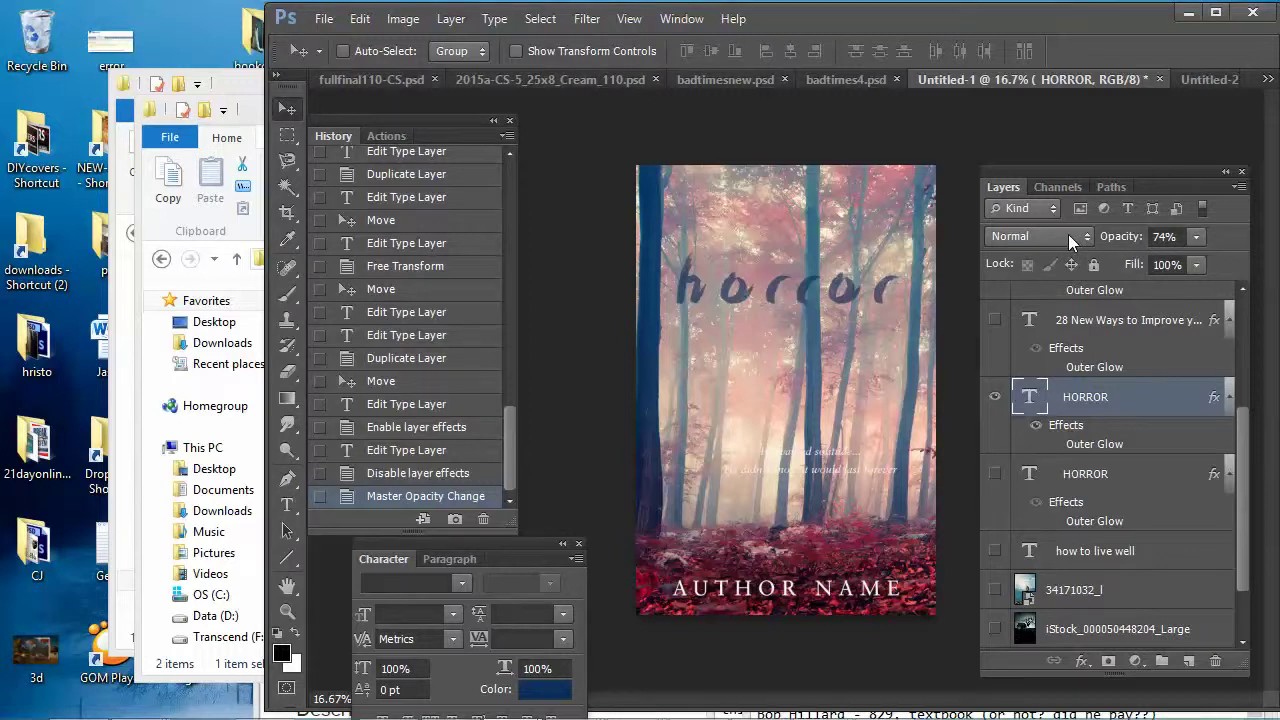
{"action": "left_click", "coordinate": [1069, 234]}
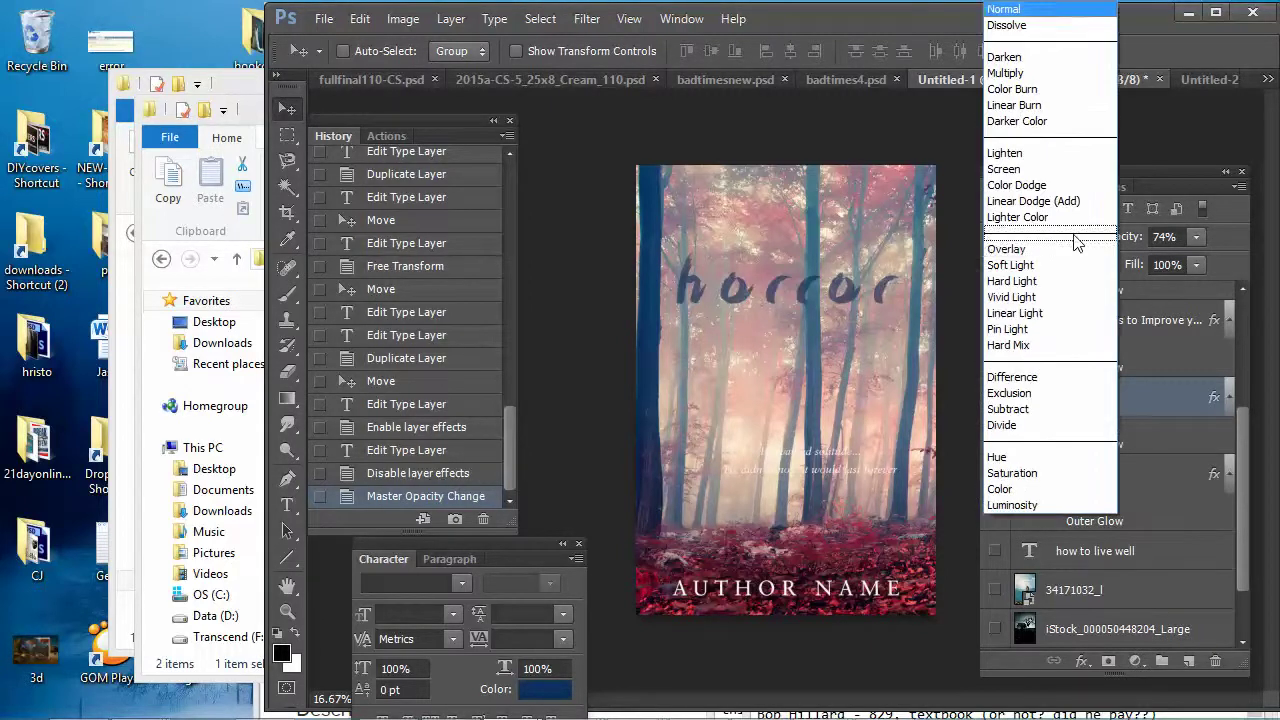
{"action": "left_click", "coordinate": [1059, 248]}
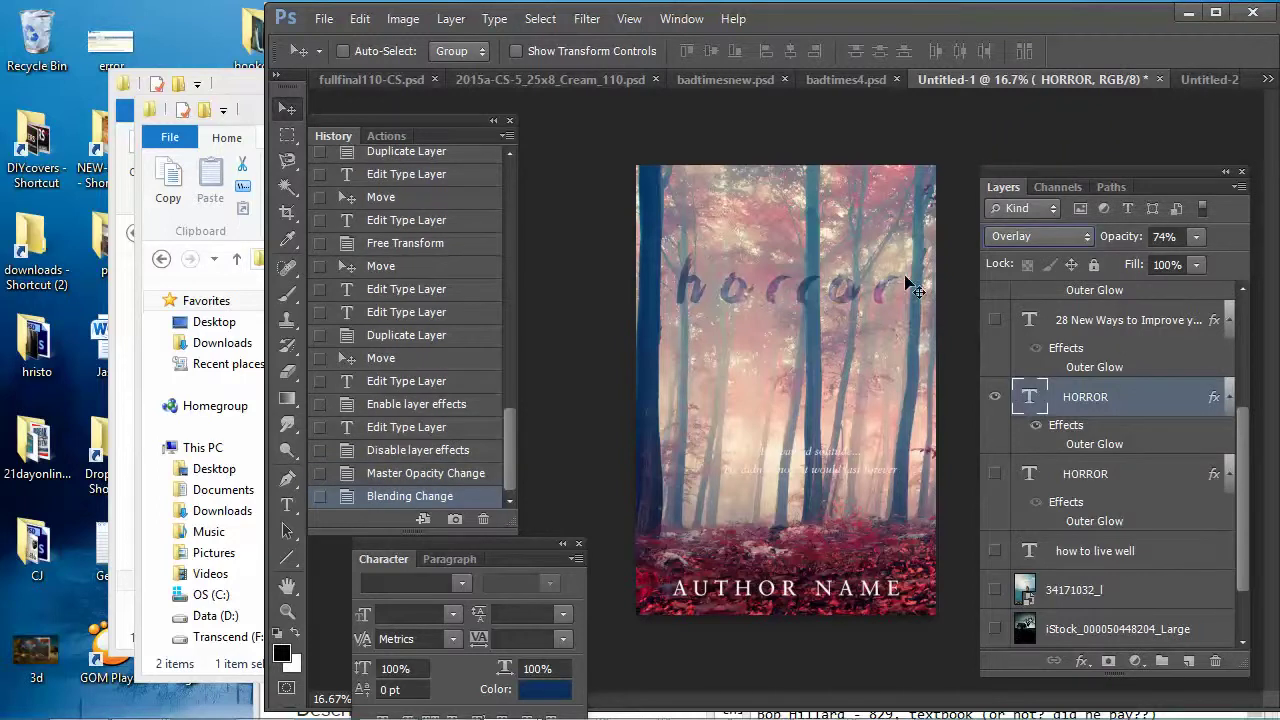
{"action": "left_click", "coordinate": [1196, 238]}
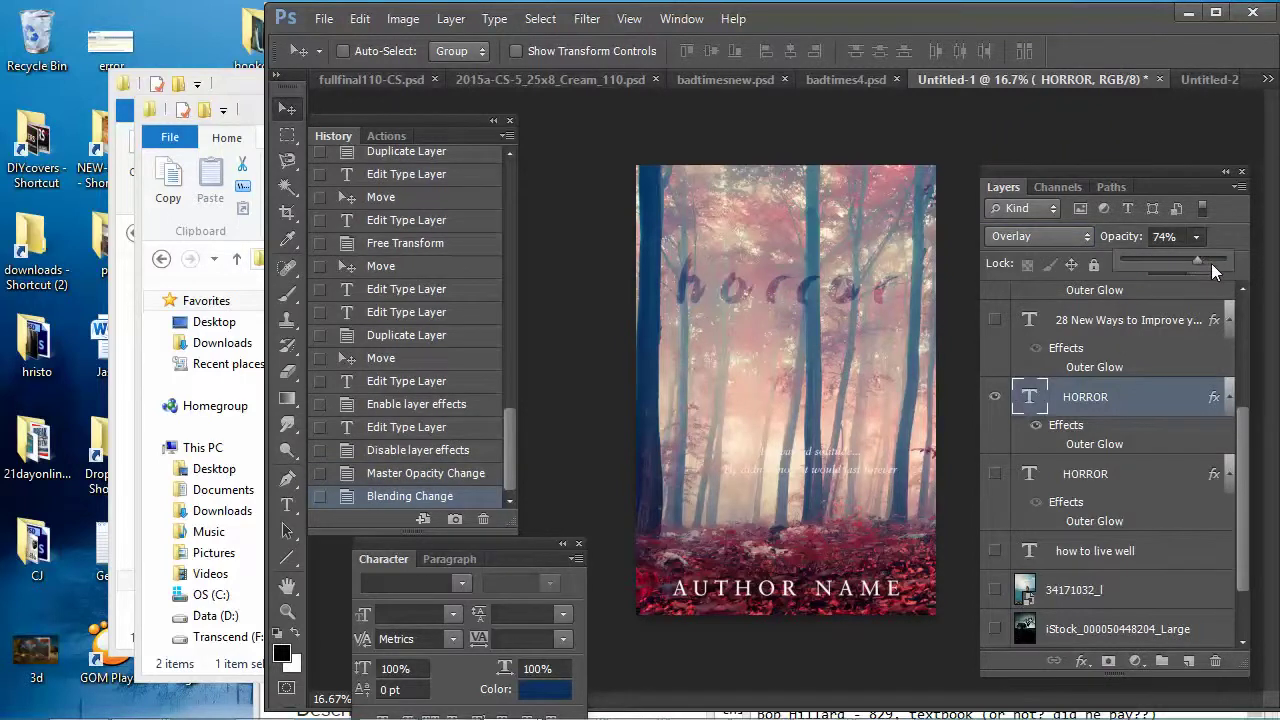
{"action": "left_click", "coordinate": [1208, 260]}
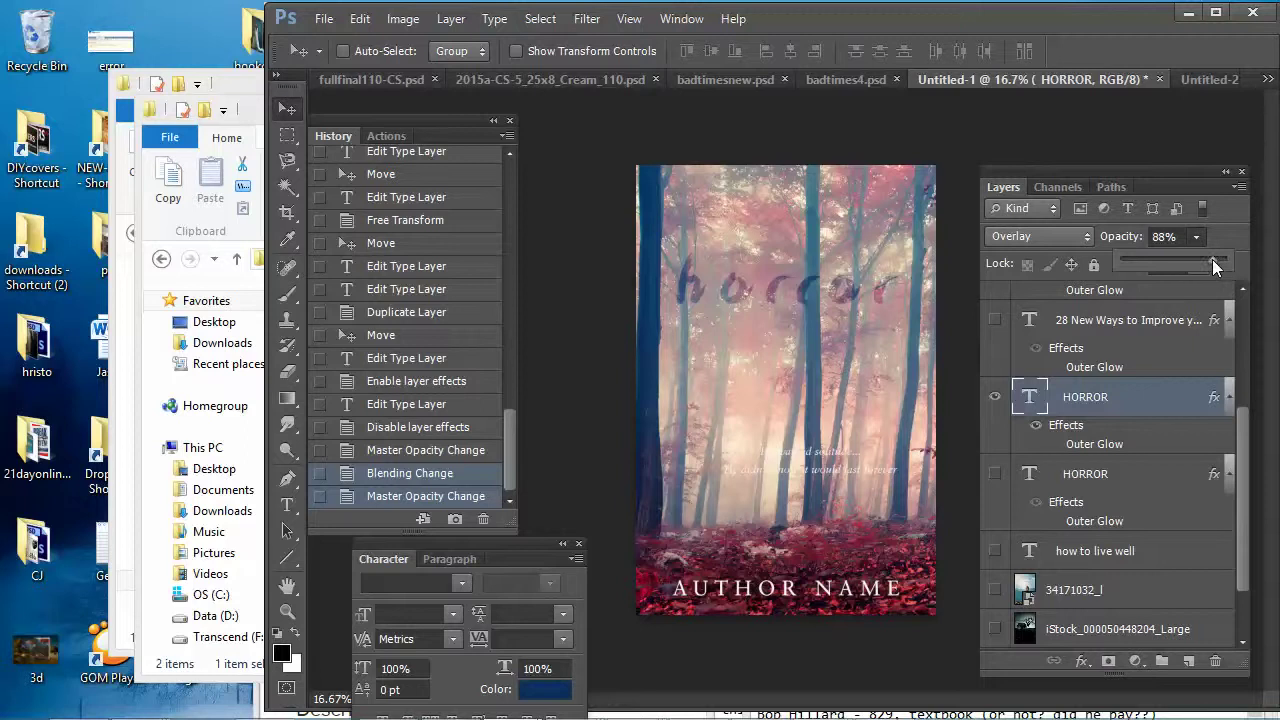
{"action": "left_click_drag", "start_coordinate": [1212, 259], "coordinate": [1220, 260]}
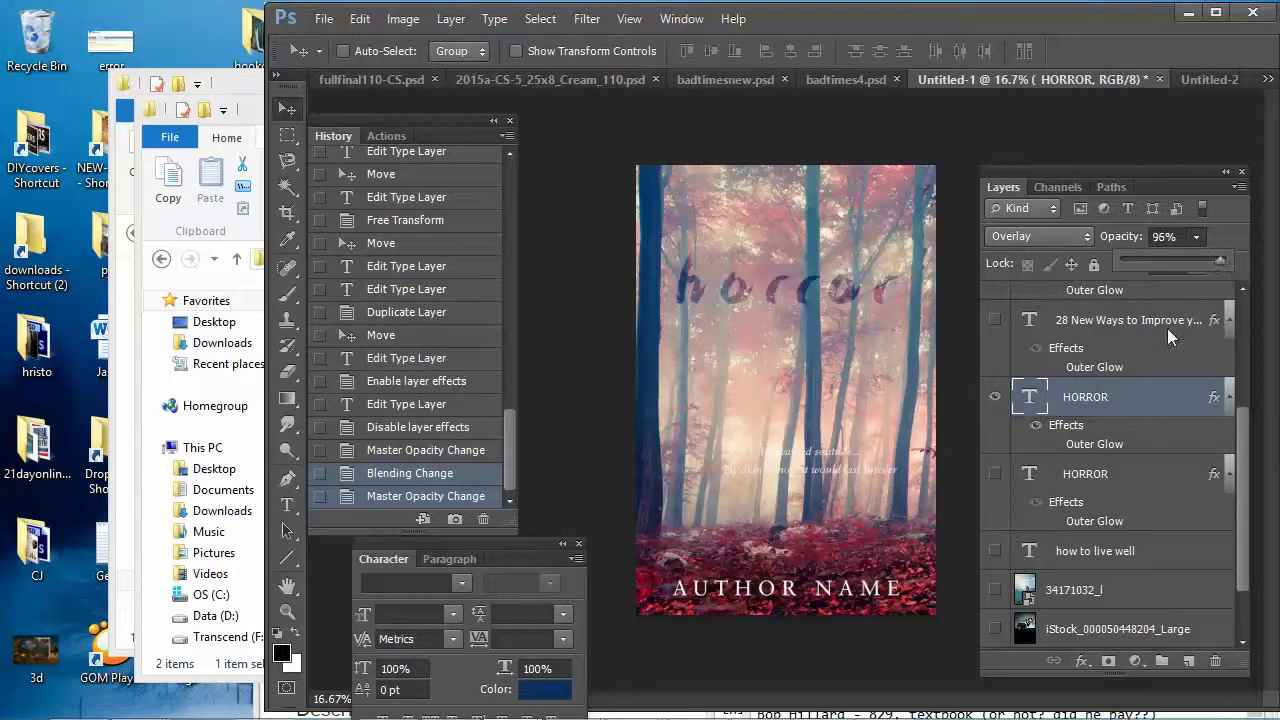
{"action": "left_click", "coordinate": [1031, 401]}
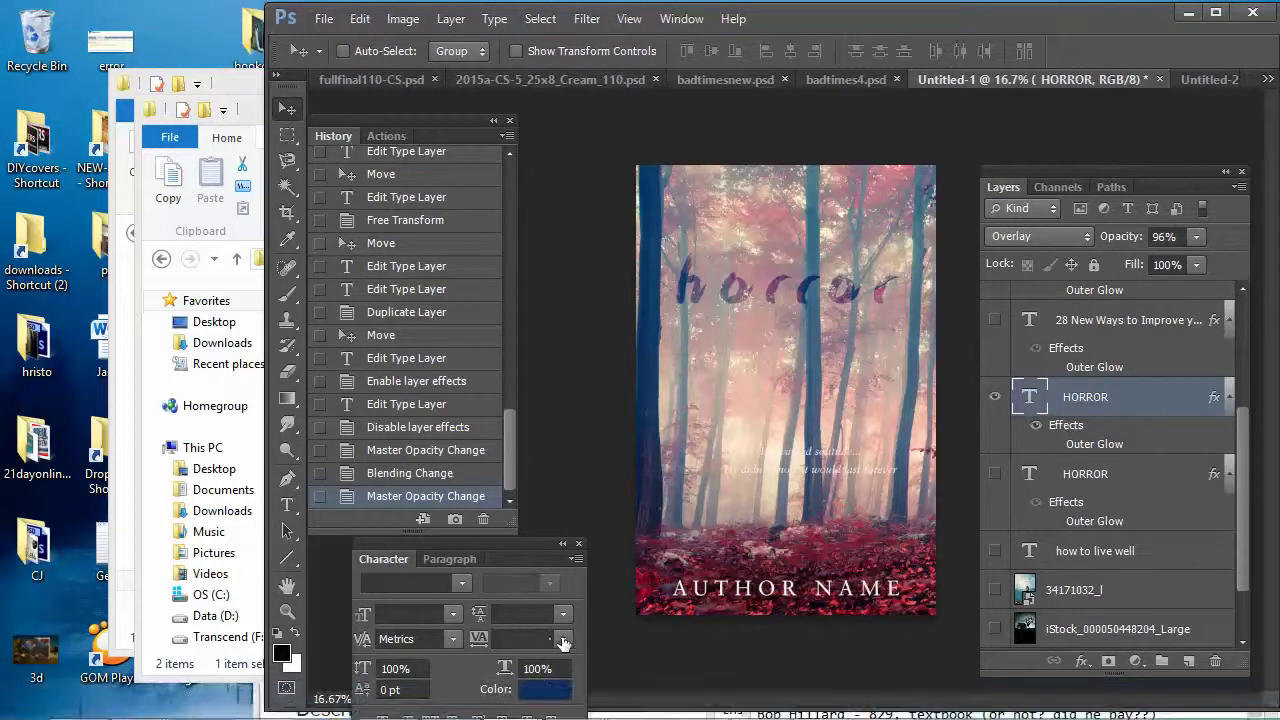
Set the HORROR title's tracking to 50
{"action": "key", "text": "t"}
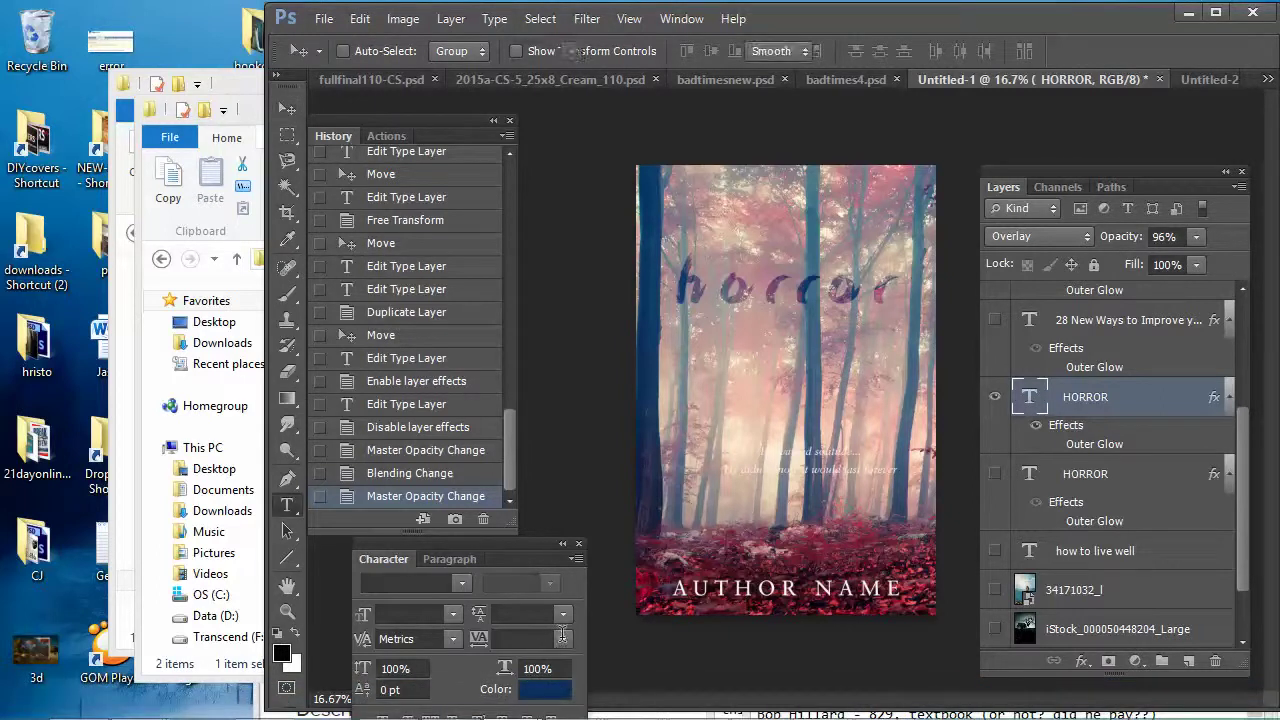
{"action": "left_click", "coordinate": [565, 640]}
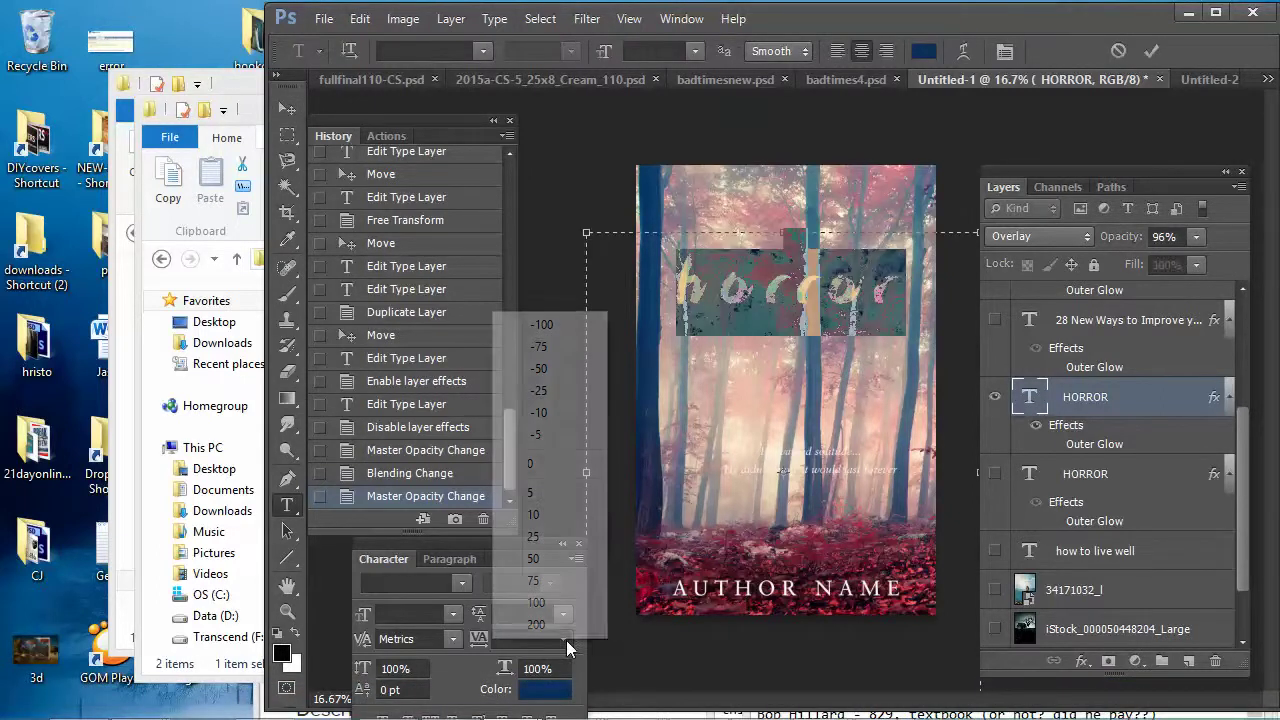
{"action": "left_click", "coordinate": [569, 465]}
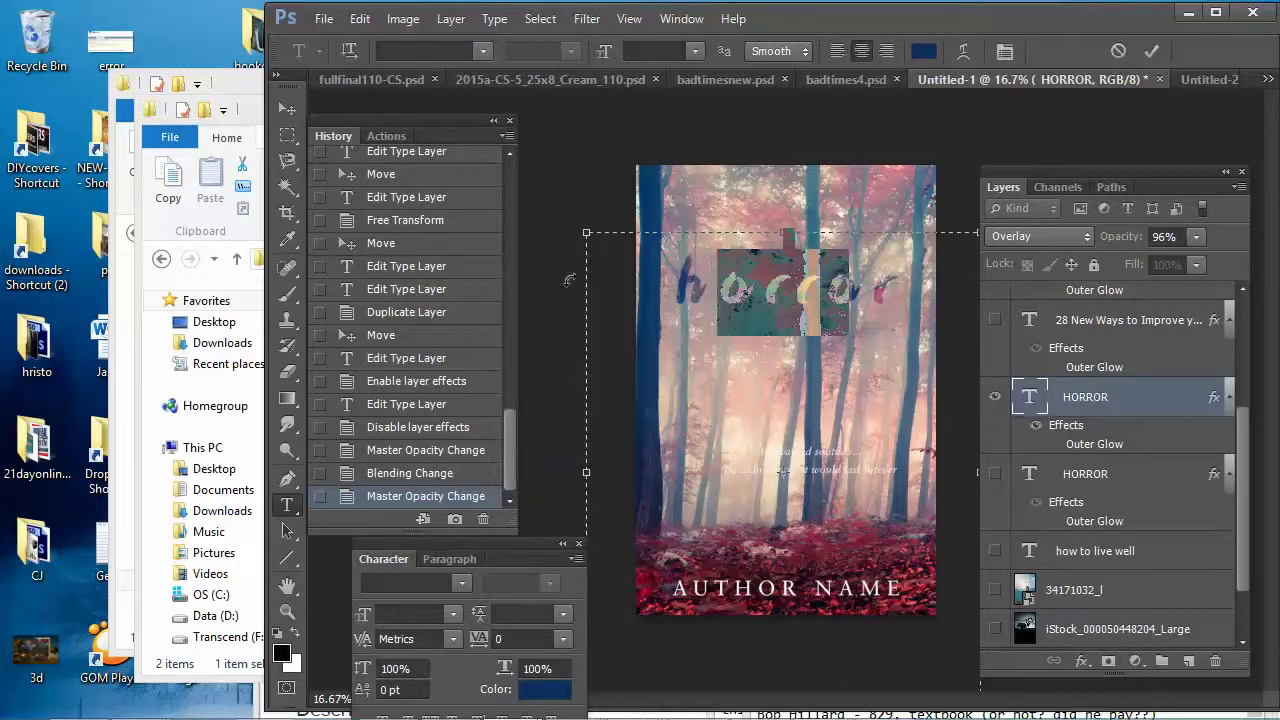
{"action": "left_click", "coordinate": [567, 640]}
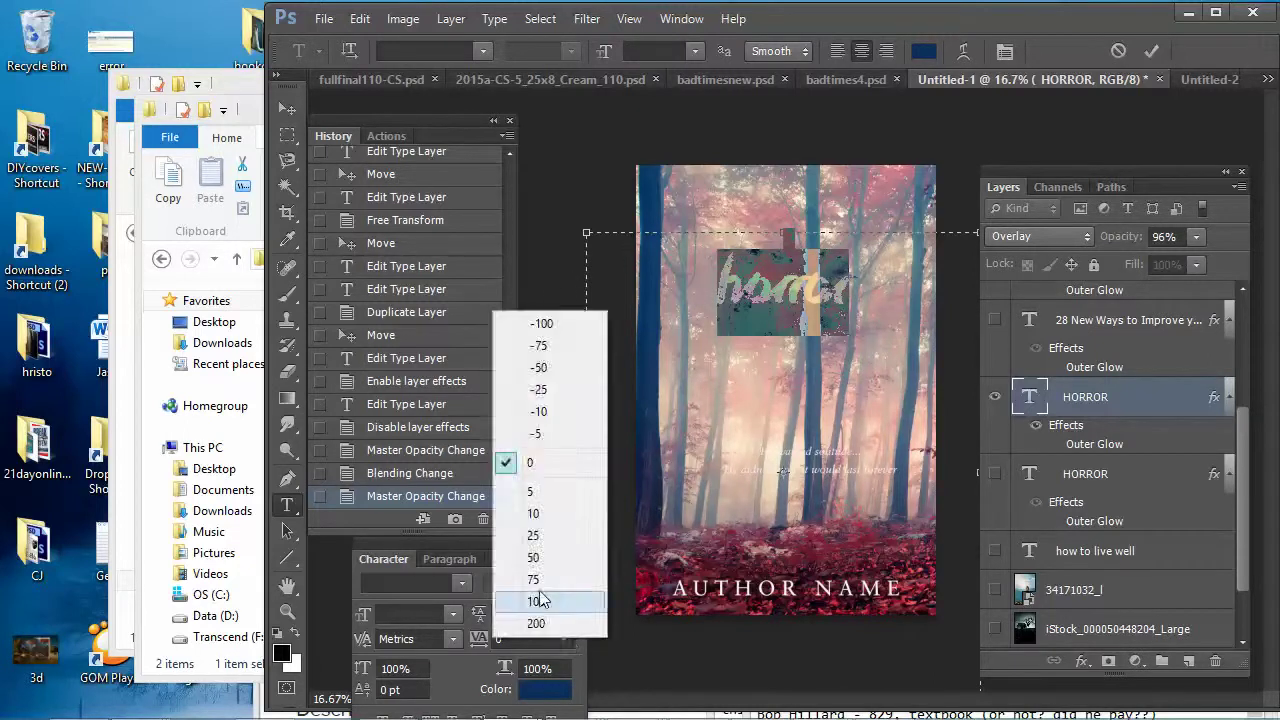
{"action": "left_click", "coordinate": [541, 548]}
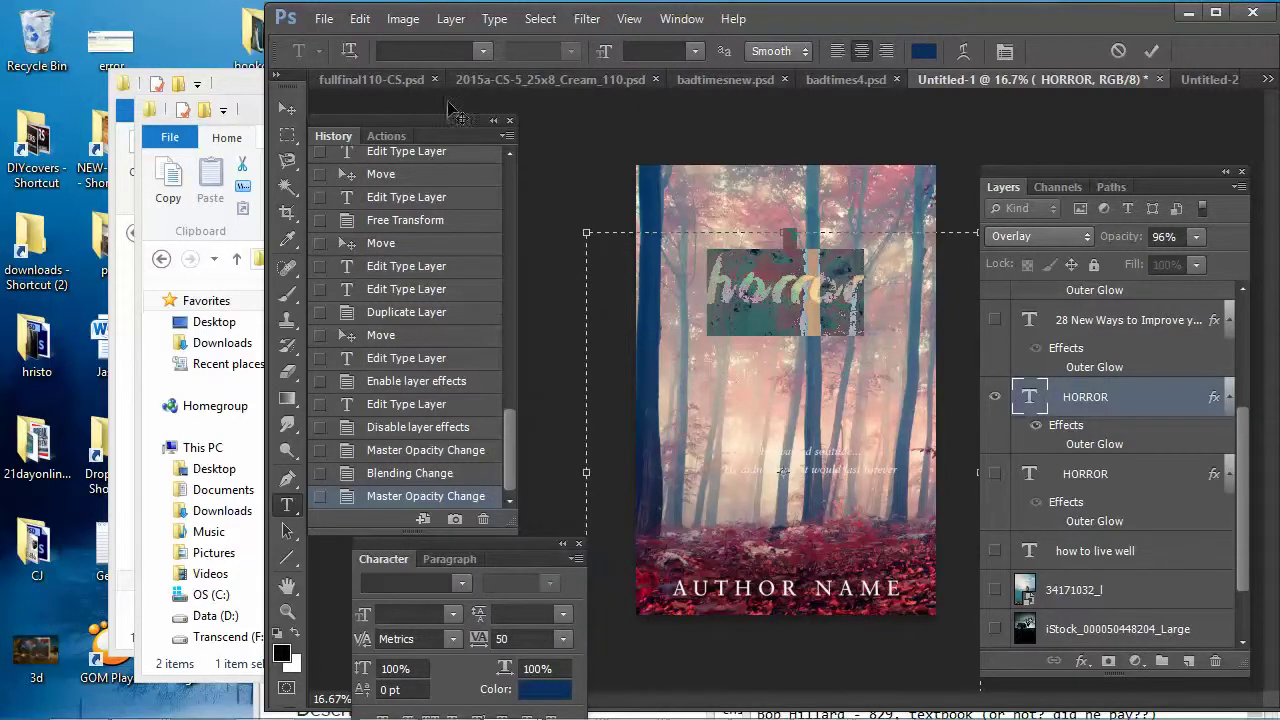
Try The Skinny and Tunga typefaces on the HORROR title
{"action": "left_click", "coordinate": [482, 51]}
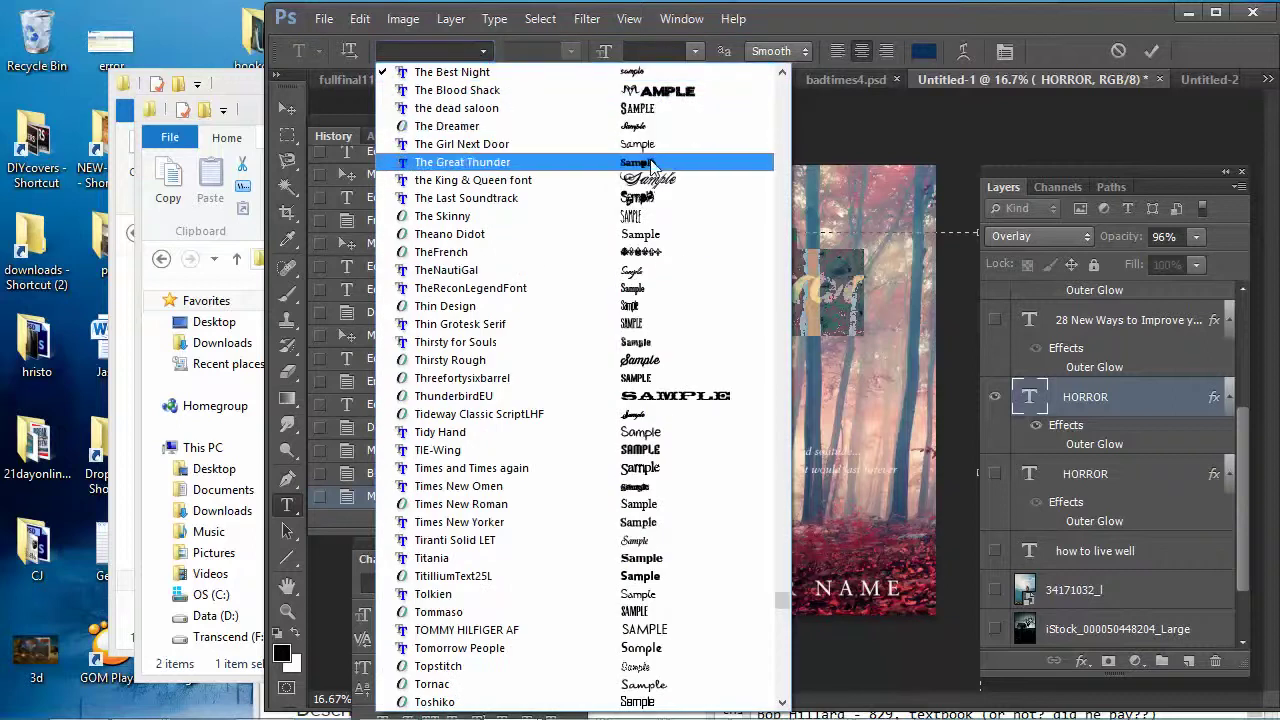
{"action": "left_click", "coordinate": [665, 216]}
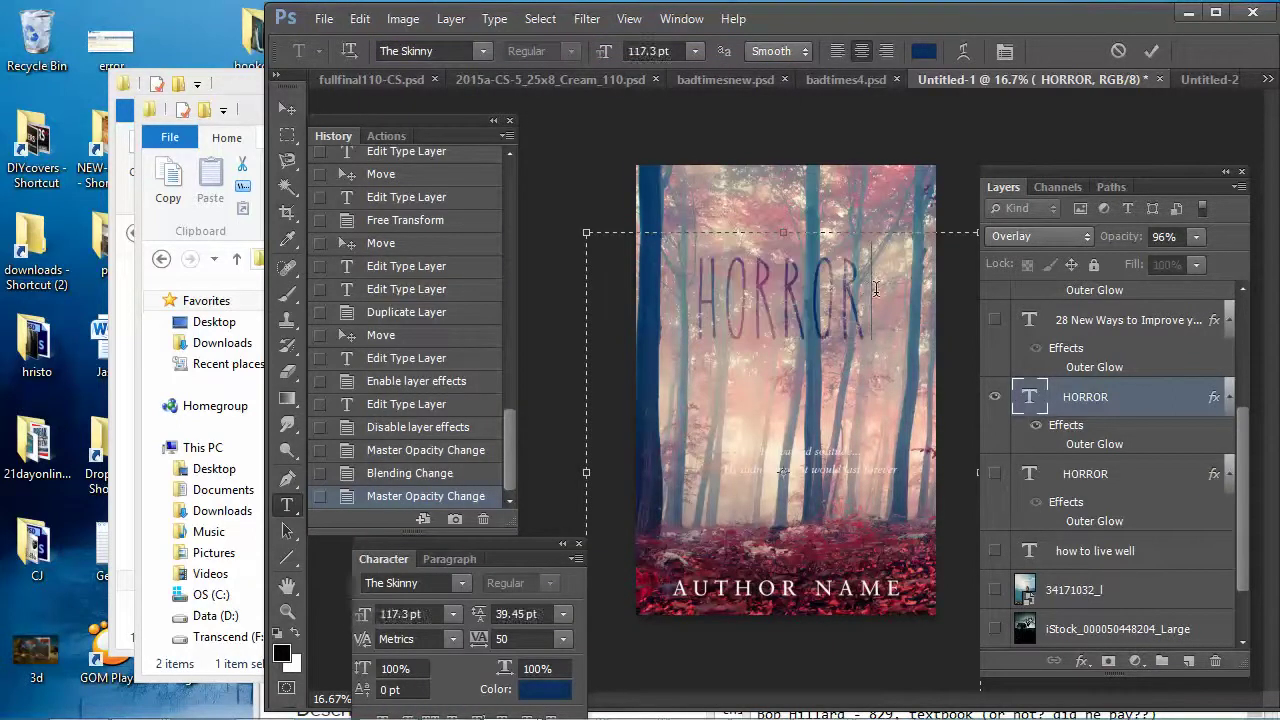
{"action": "left_click_drag", "start_coordinate": [875, 289], "coordinate": [550, 97]}
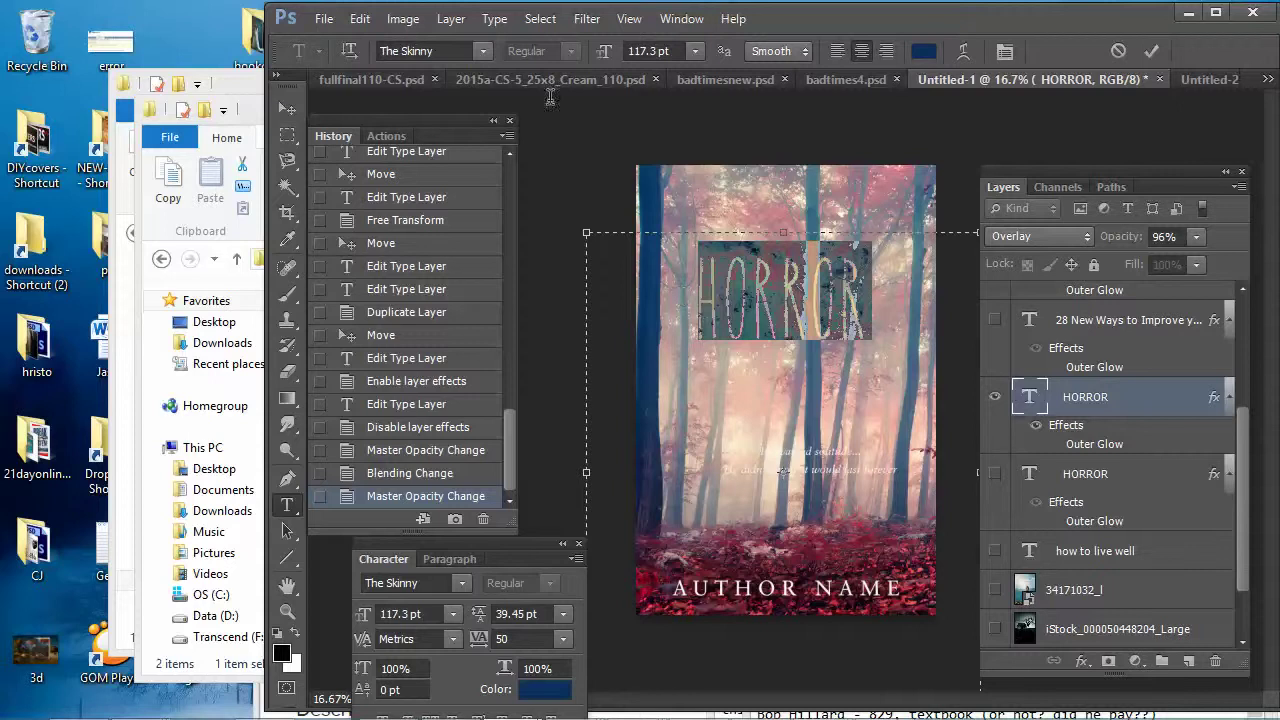
{"action": "left_click", "coordinate": [484, 53]}
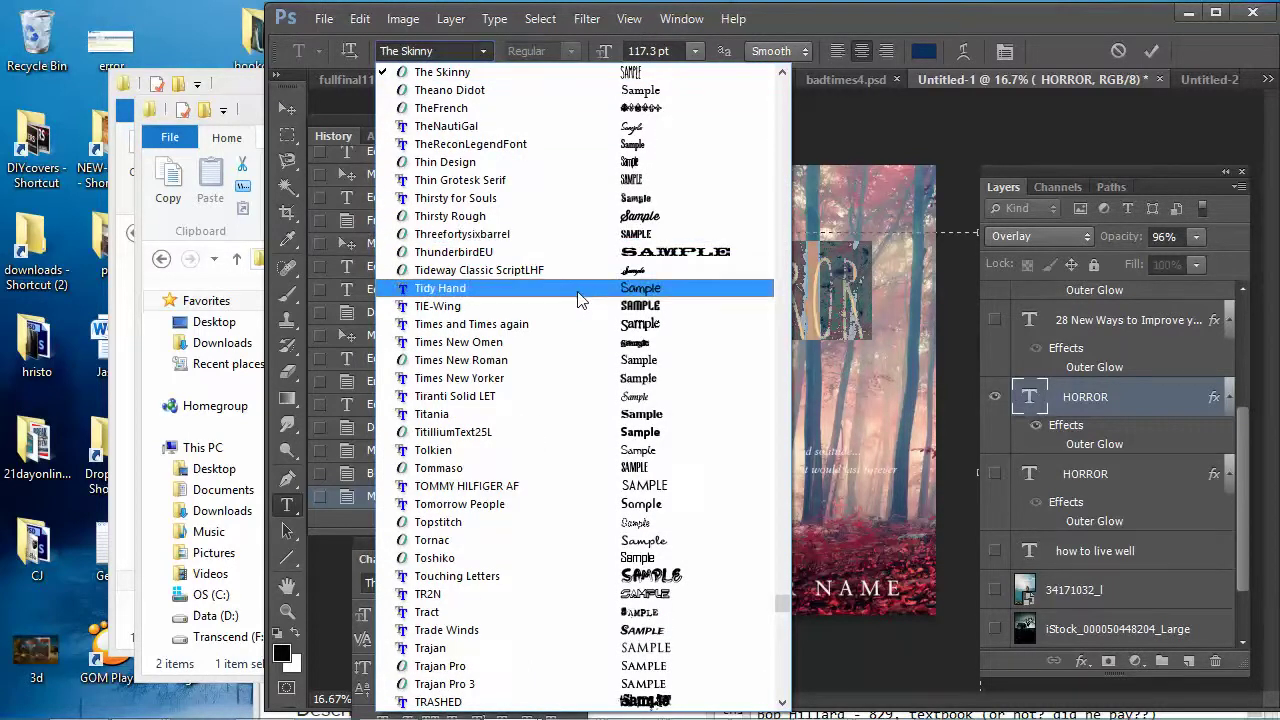
{"action": "scroll", "coordinate": [598, 436], "scroll_direction": "down", "scroll_amount": 1}
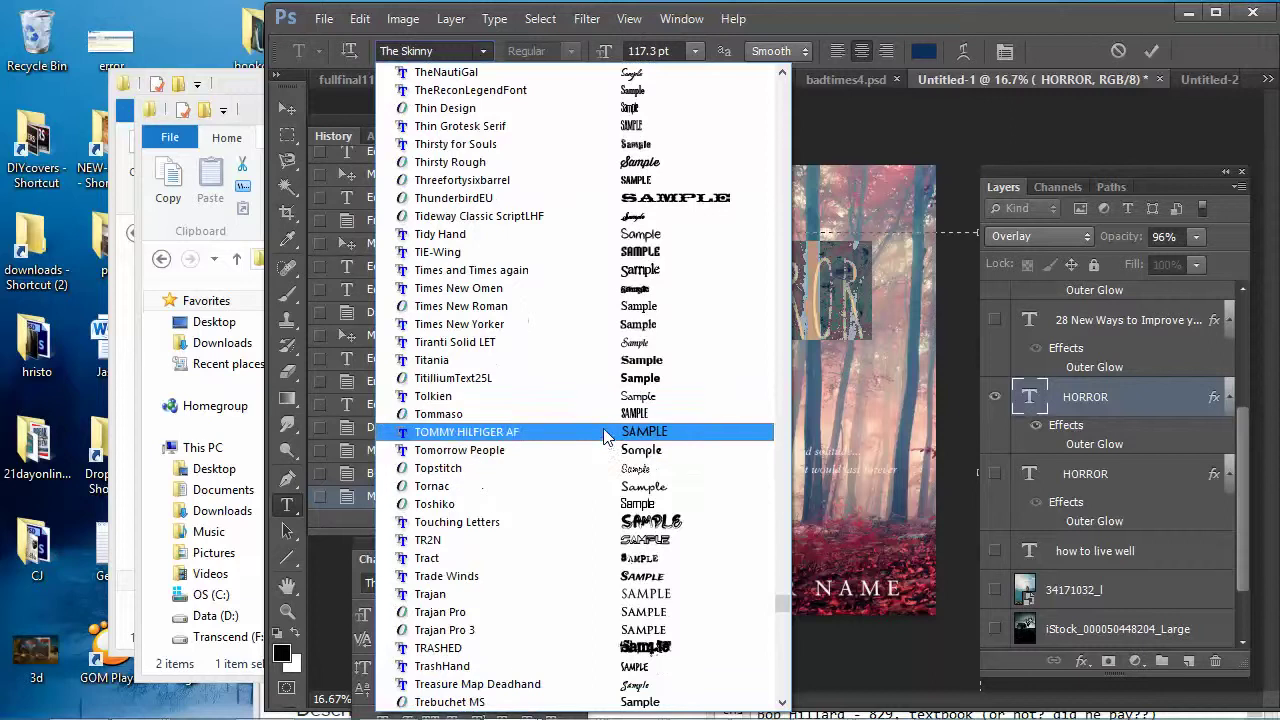
{"action": "scroll", "coordinate": [605, 436], "scroll_direction": "down", "scroll_amount": 3}
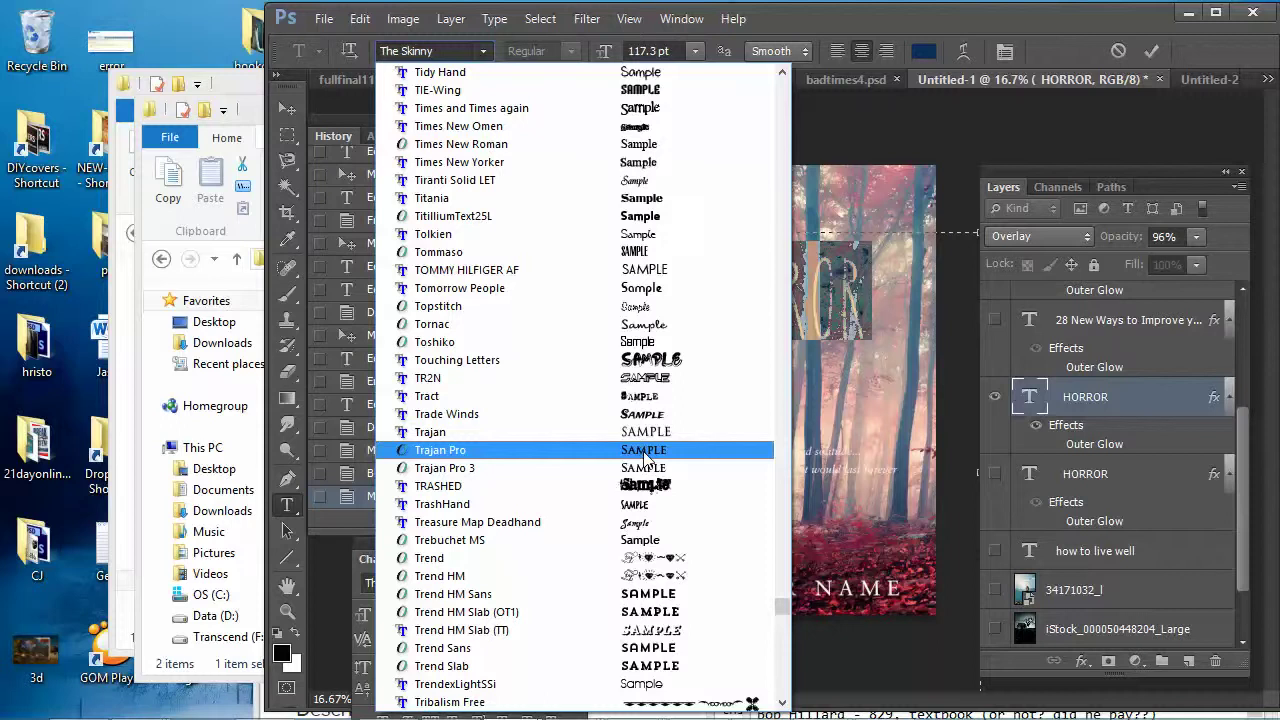
{"action": "scroll", "coordinate": [660, 472], "scroll_direction": "down", "scroll_amount": 4}
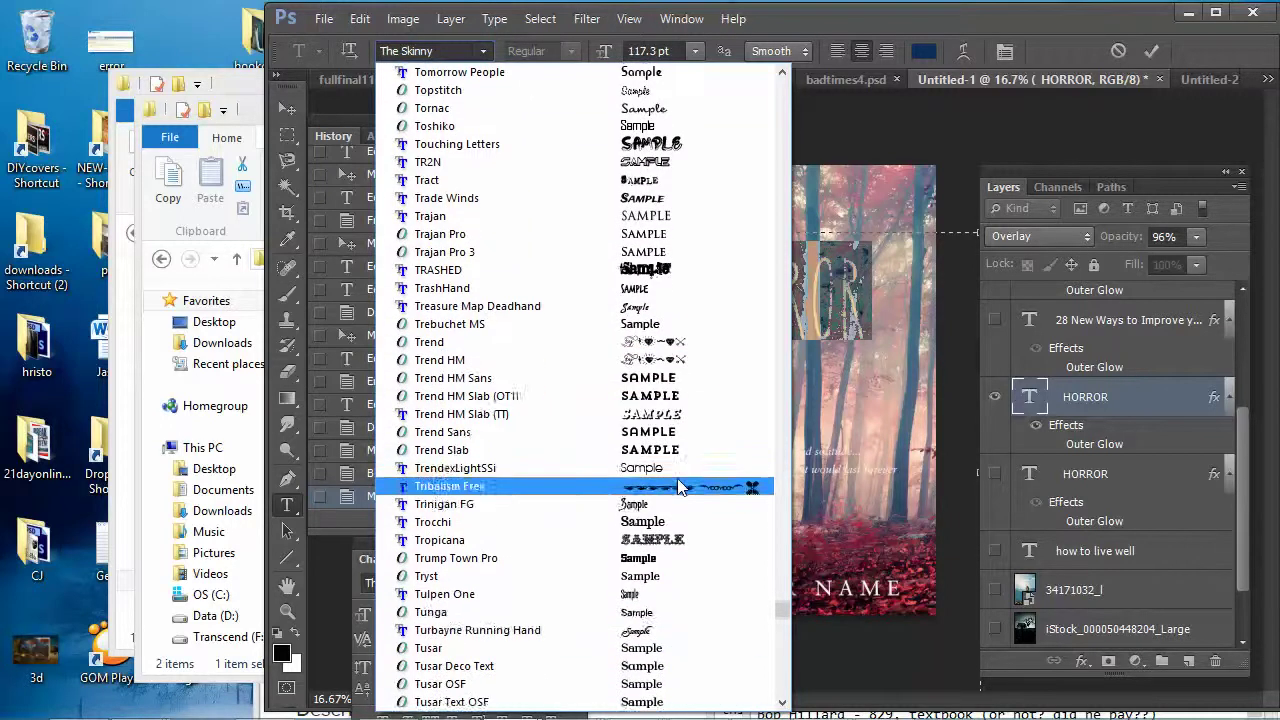
{"action": "scroll", "coordinate": [679, 486], "scroll_direction": "down", "scroll_amount": 4}
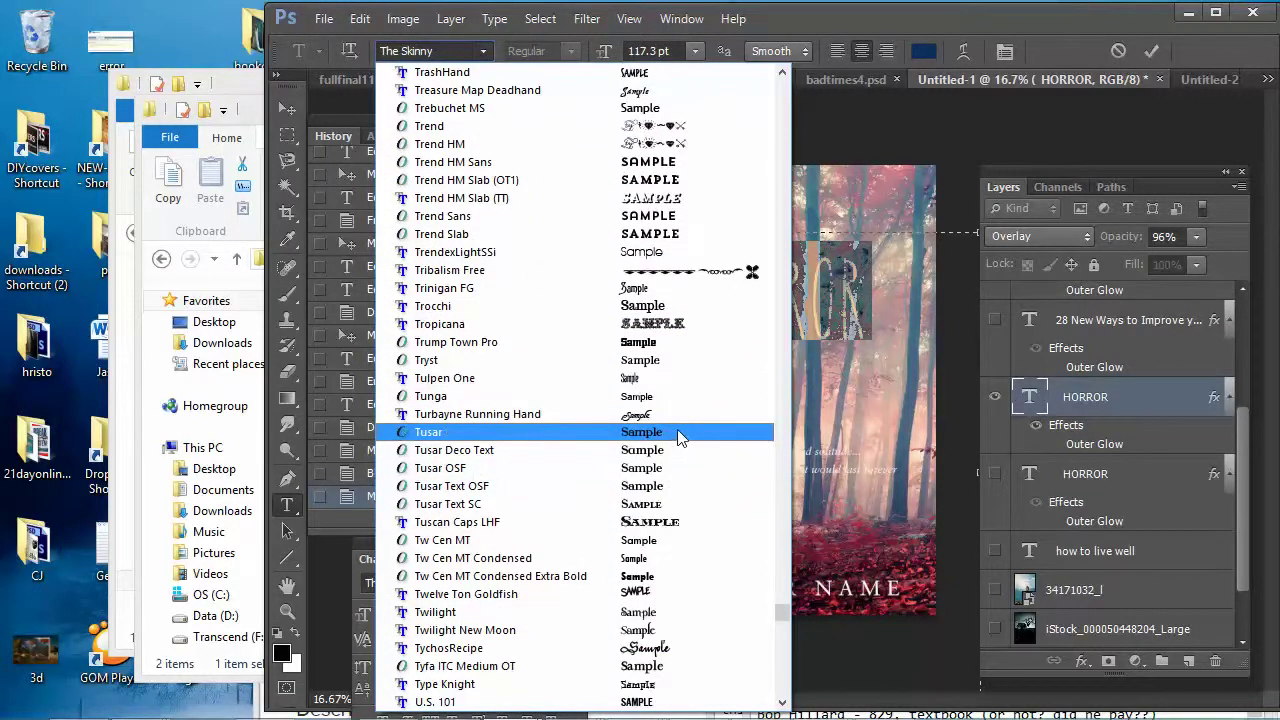
{"action": "left_click", "coordinate": [665, 397]}
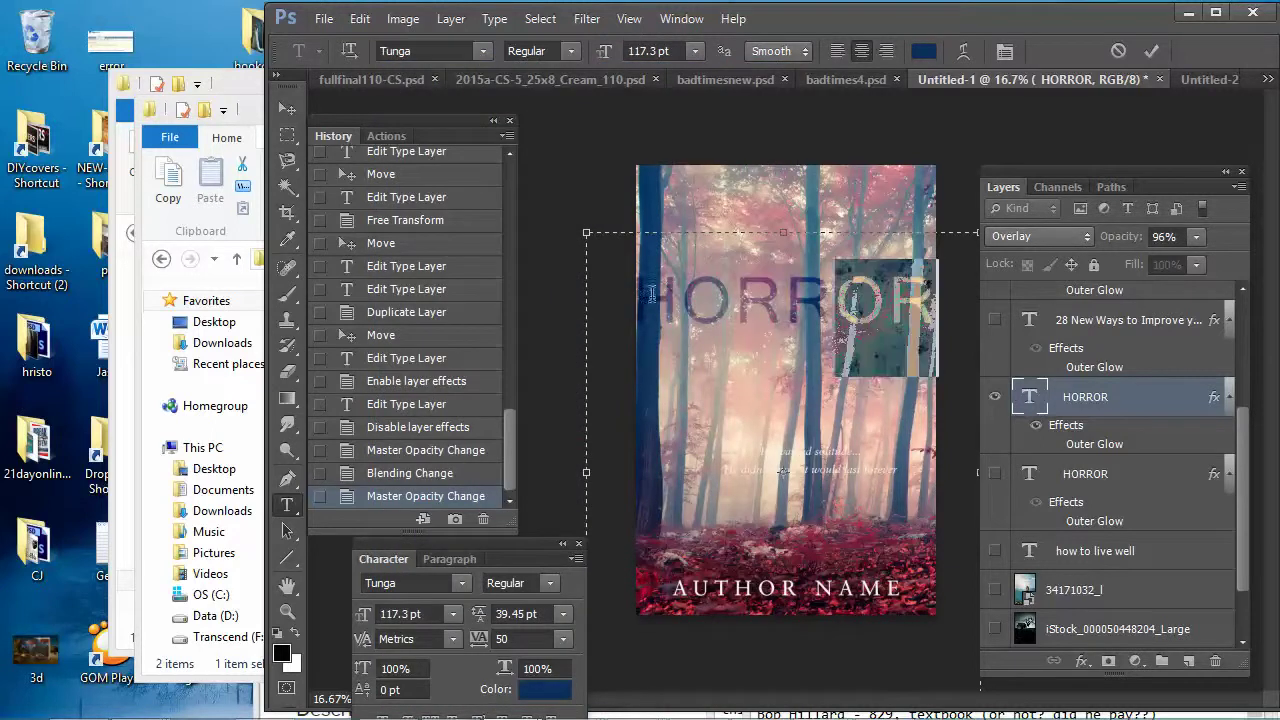
Apply the Wallington serif font to the HORROR title
{"action": "left_click", "coordinate": [485, 53]}
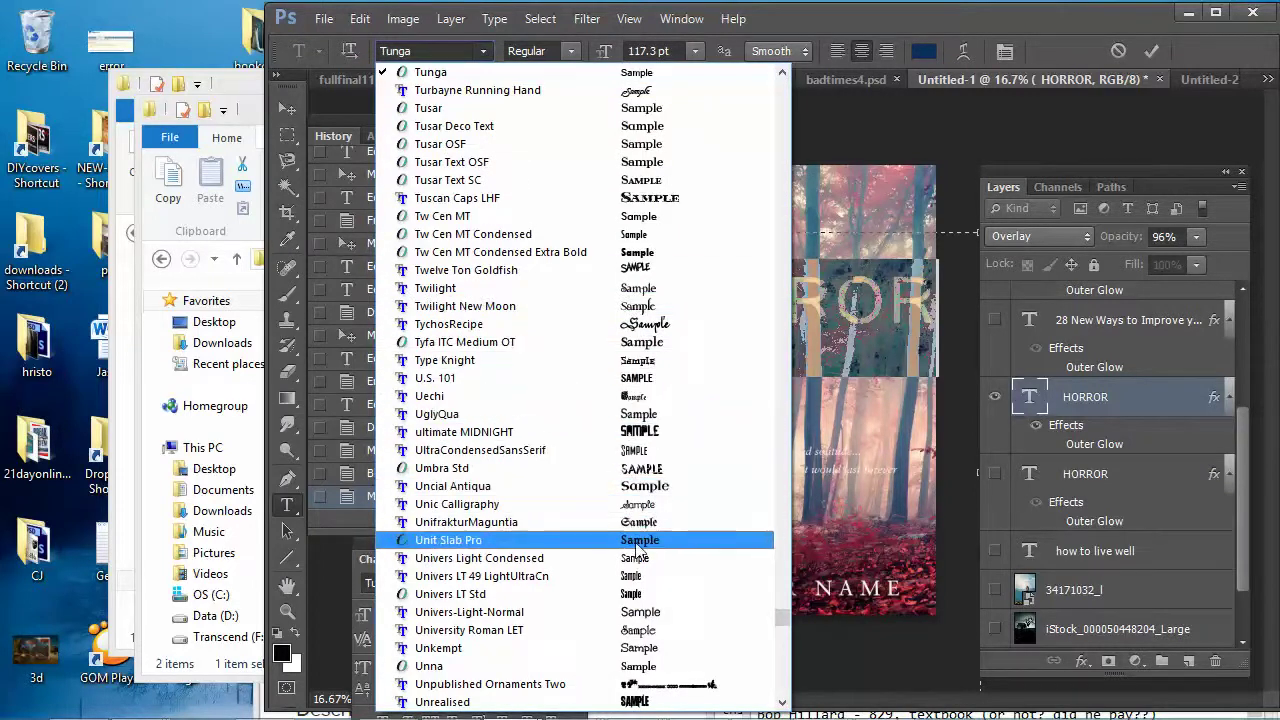
{"action": "scroll", "coordinate": [662, 585], "scroll_direction": "down", "scroll_amount": 7}
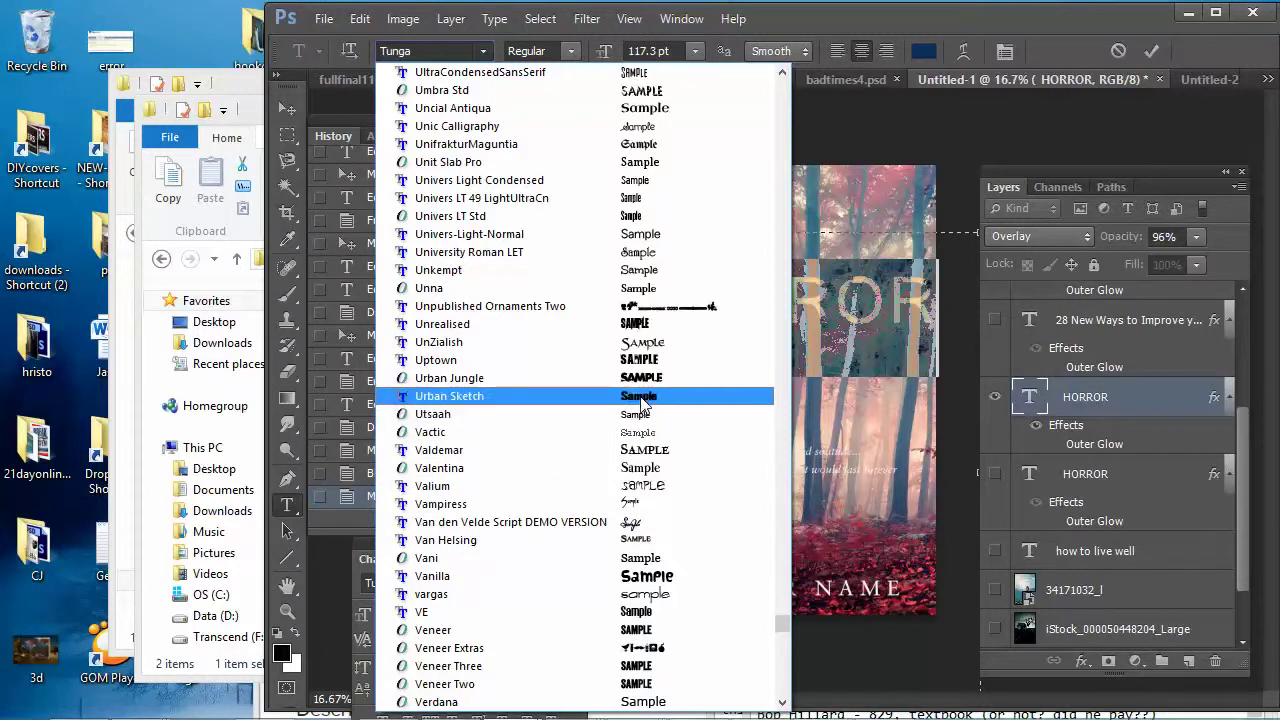
{"action": "scroll", "coordinate": [632, 448], "scroll_direction": "down", "scroll_amount": 1}
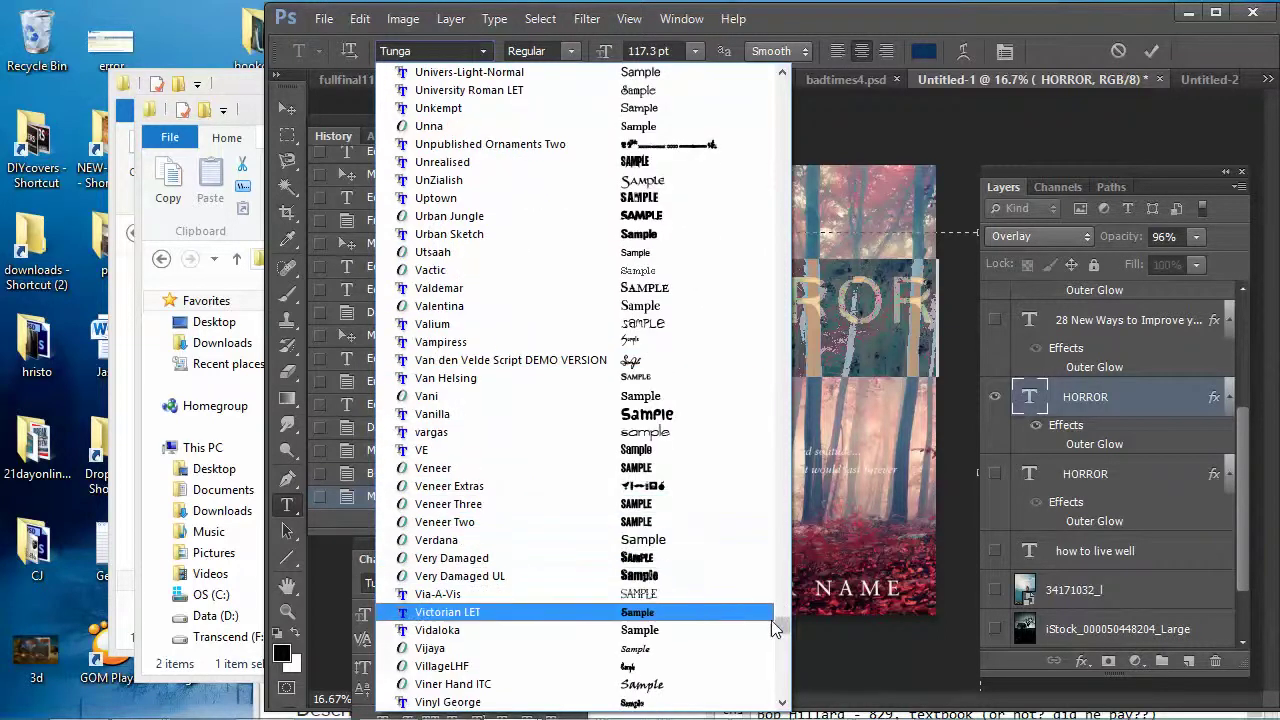
{"action": "left_click_drag", "start_coordinate": [781, 632], "coordinate": [784, 646]}
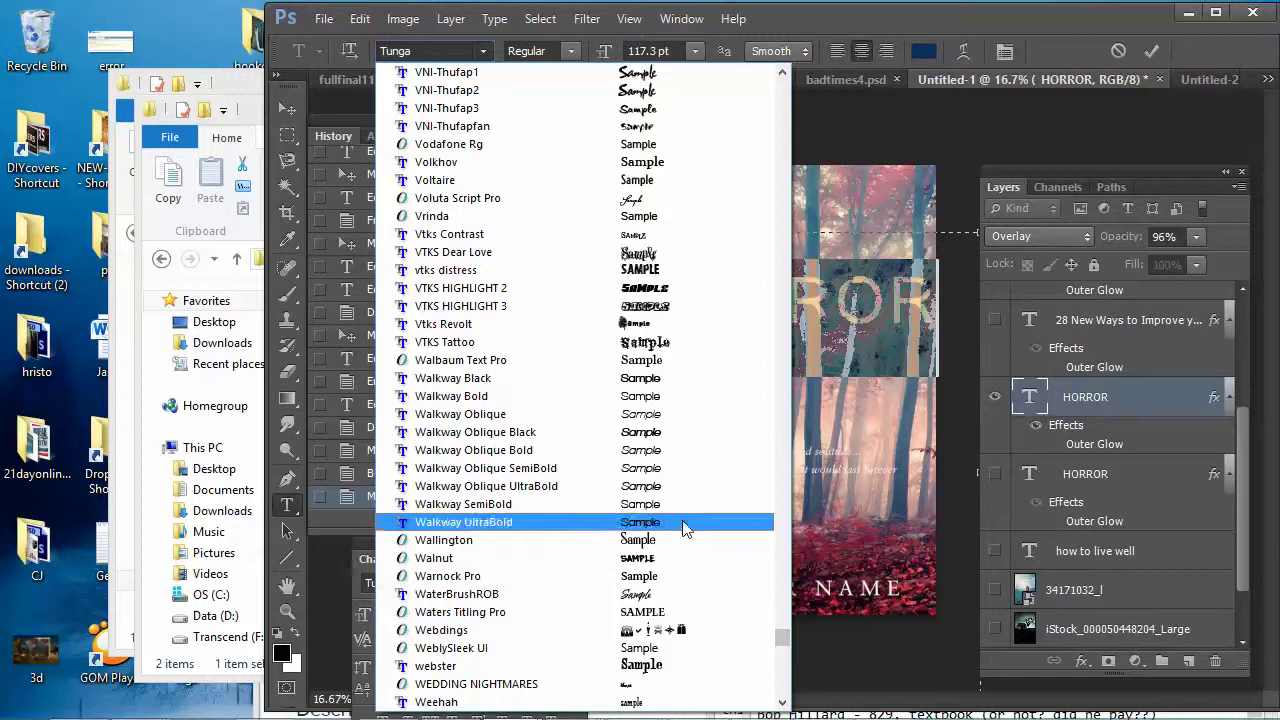
{"action": "left_click", "coordinate": [667, 549]}
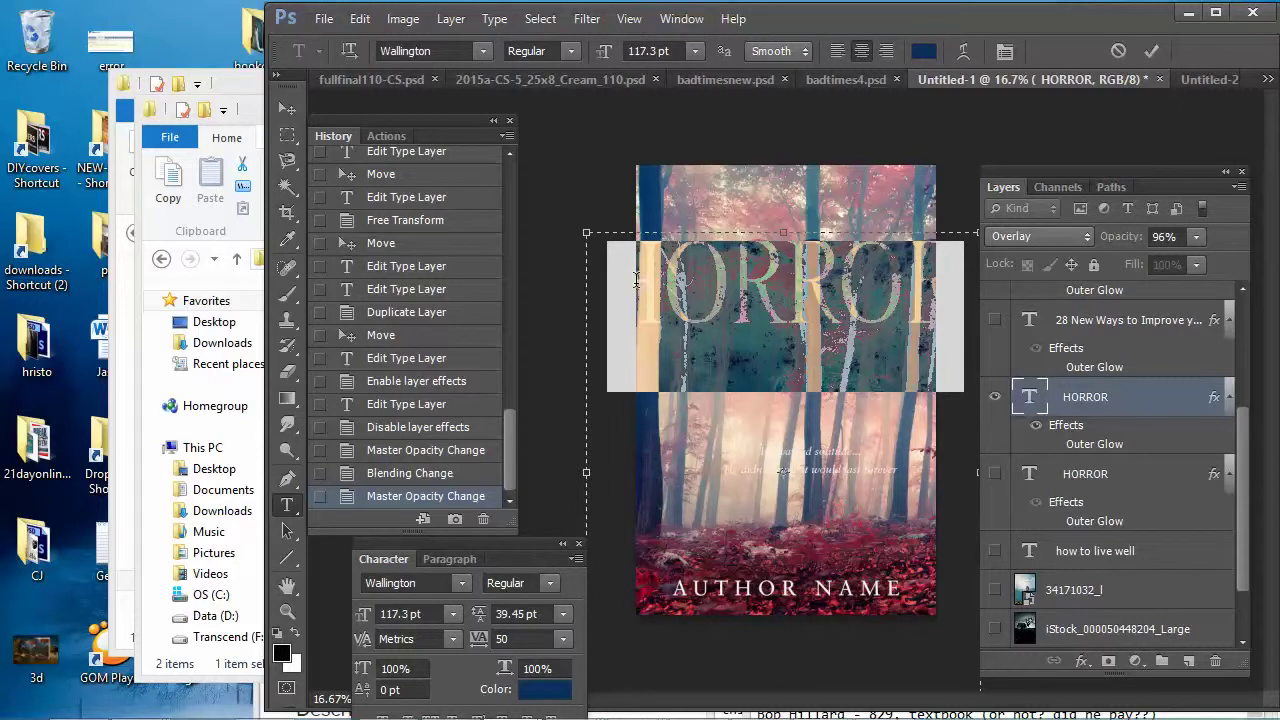
Replace HORROR with 'THE TREES' and delete the stray extra H
{"action": "type", "text": "THE T"}
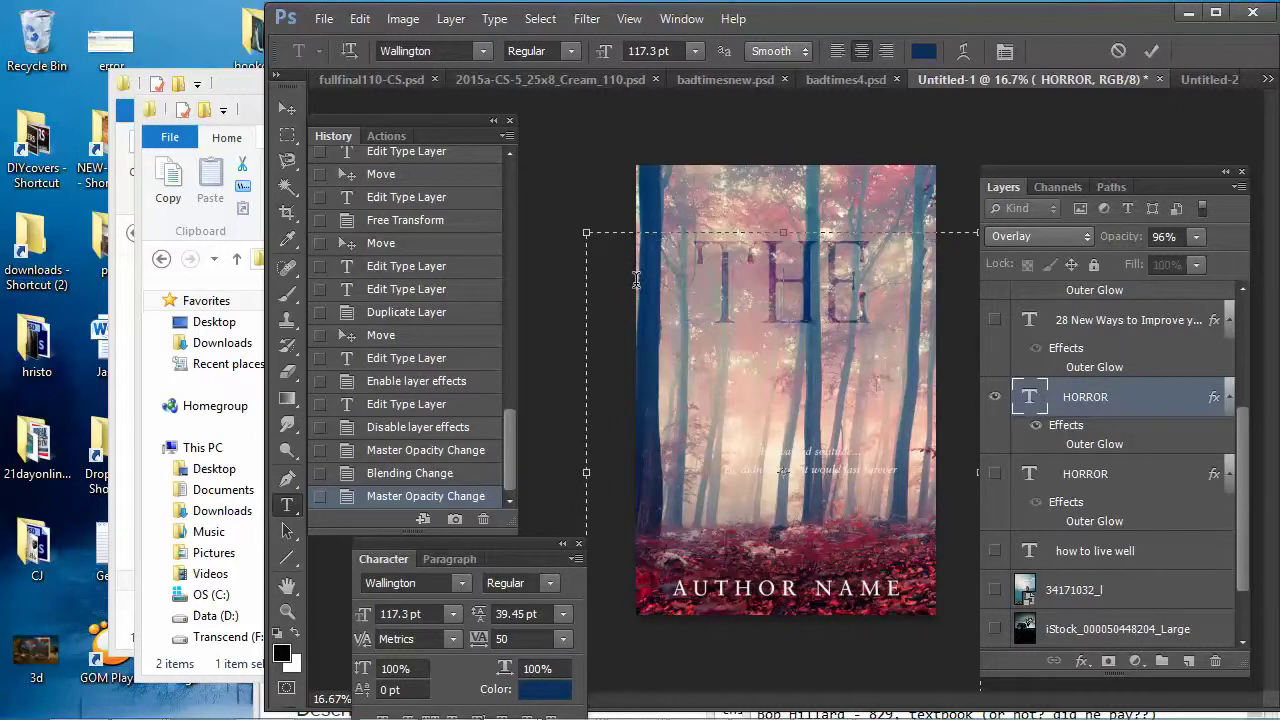
{"action": "type", "text": "R"}
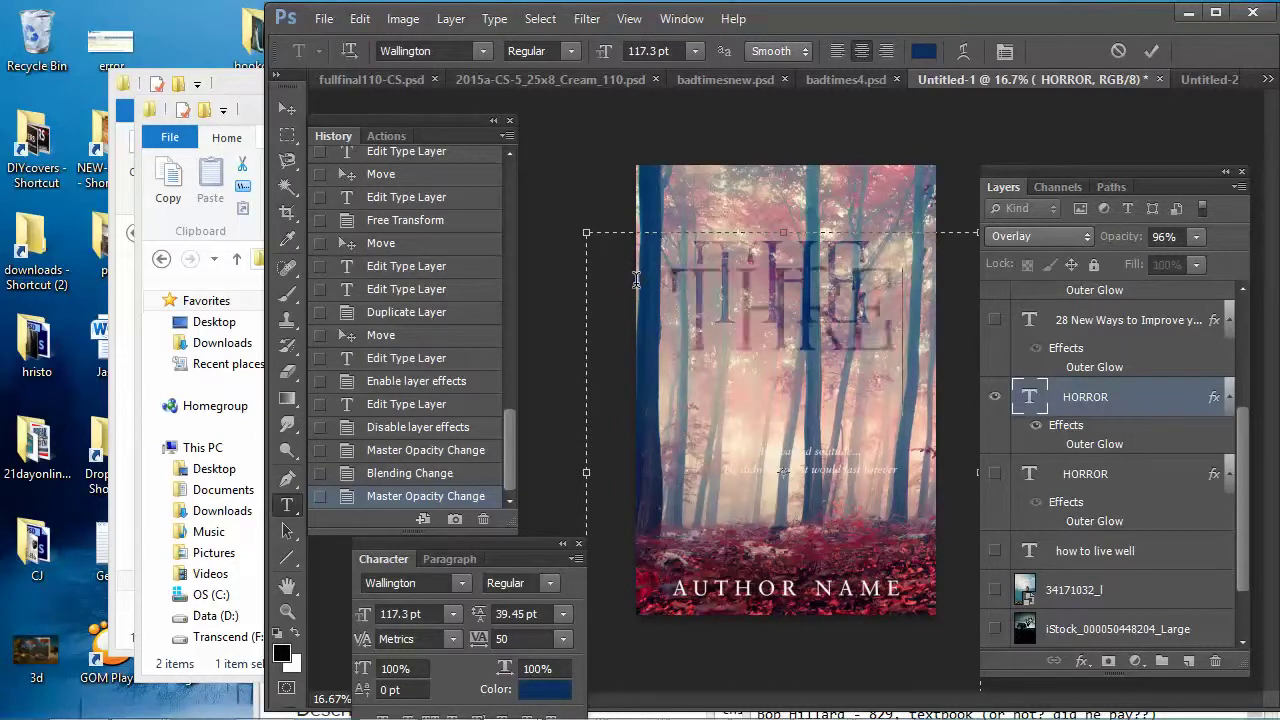
{"action": "type", "text": "EES"}
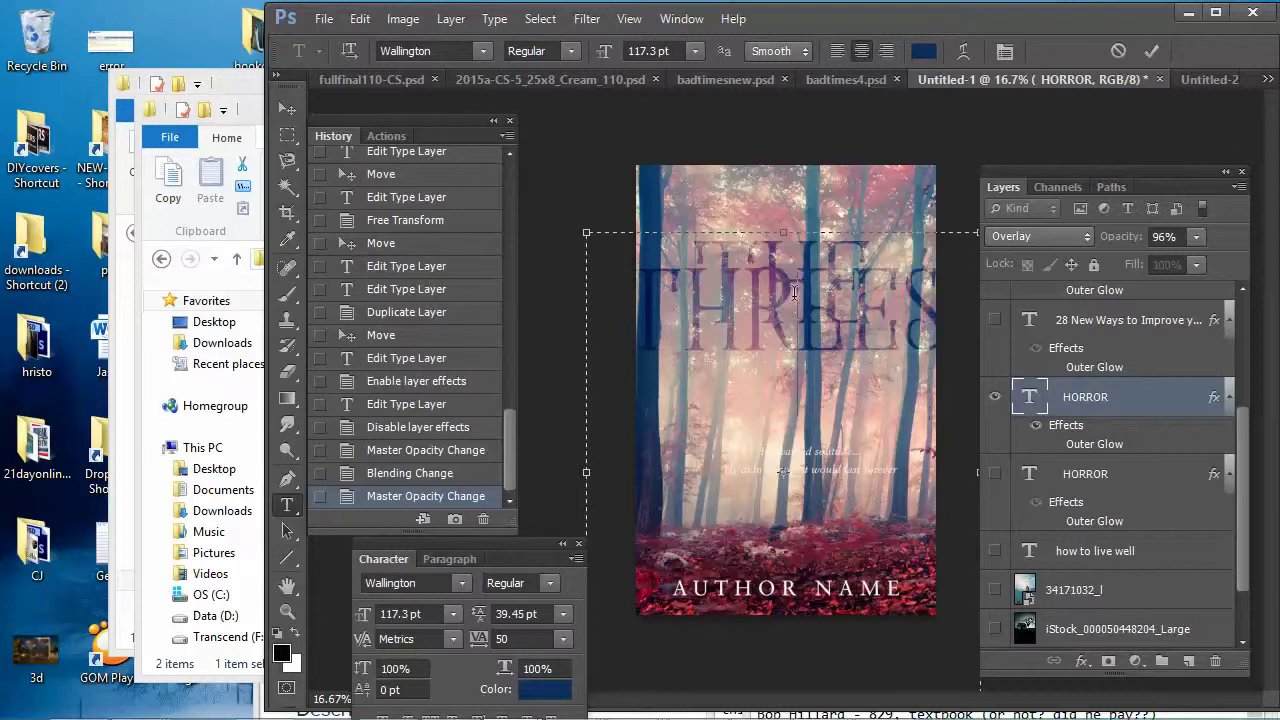
{"action": "left_click_drag", "start_coordinate": [732, 290], "coordinate": [708, 292]}
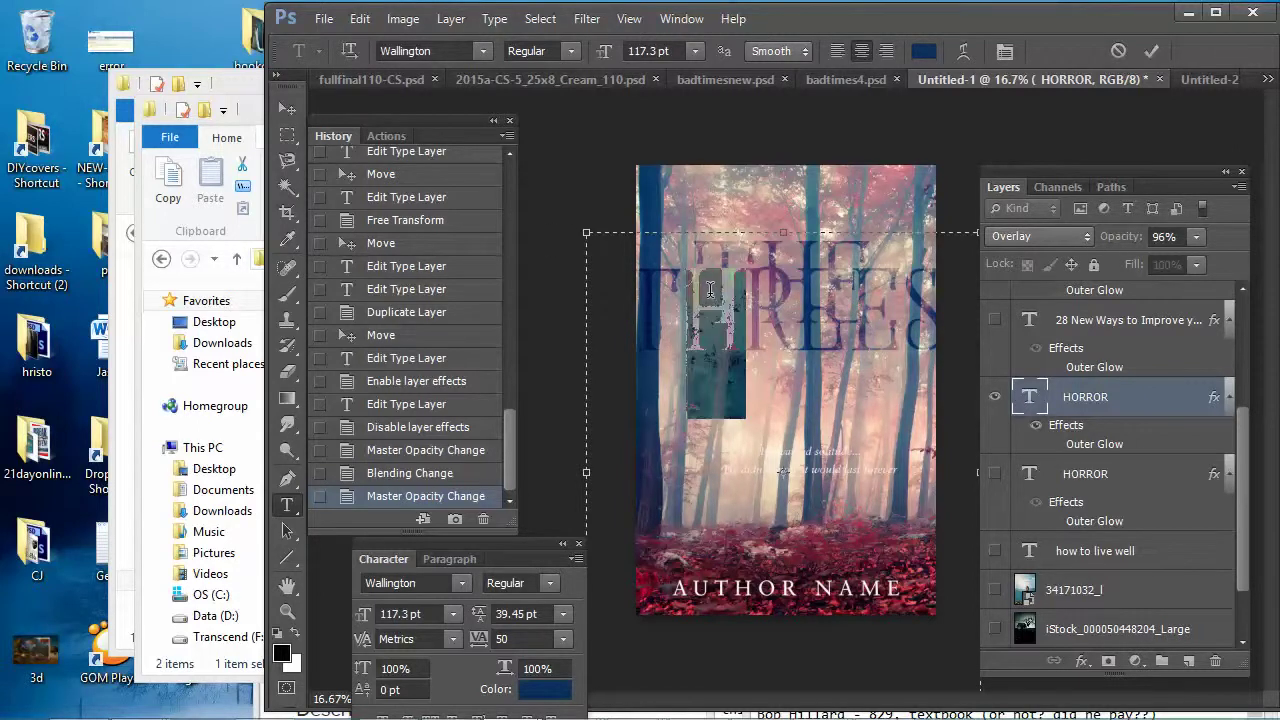
{"action": "left_click", "coordinate": [632, 297]}
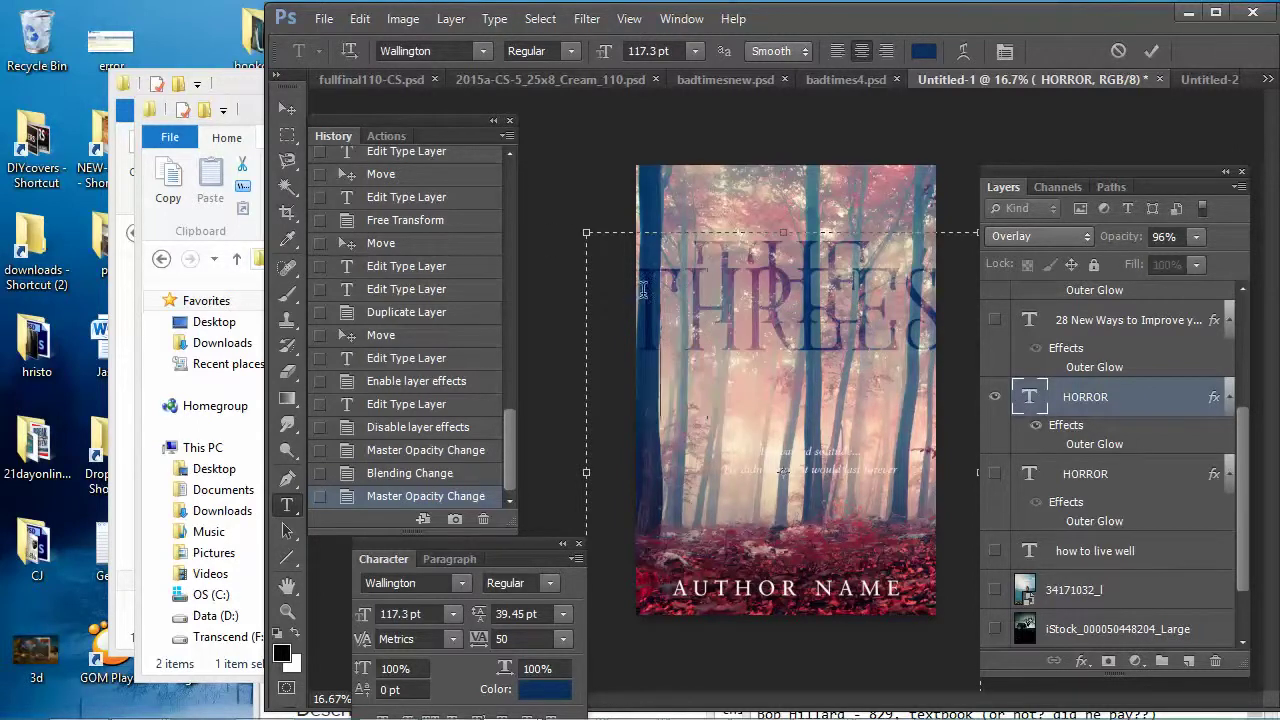
{"action": "left_click", "coordinate": [658, 290]}
{"action": "key", "text": "Delete"}
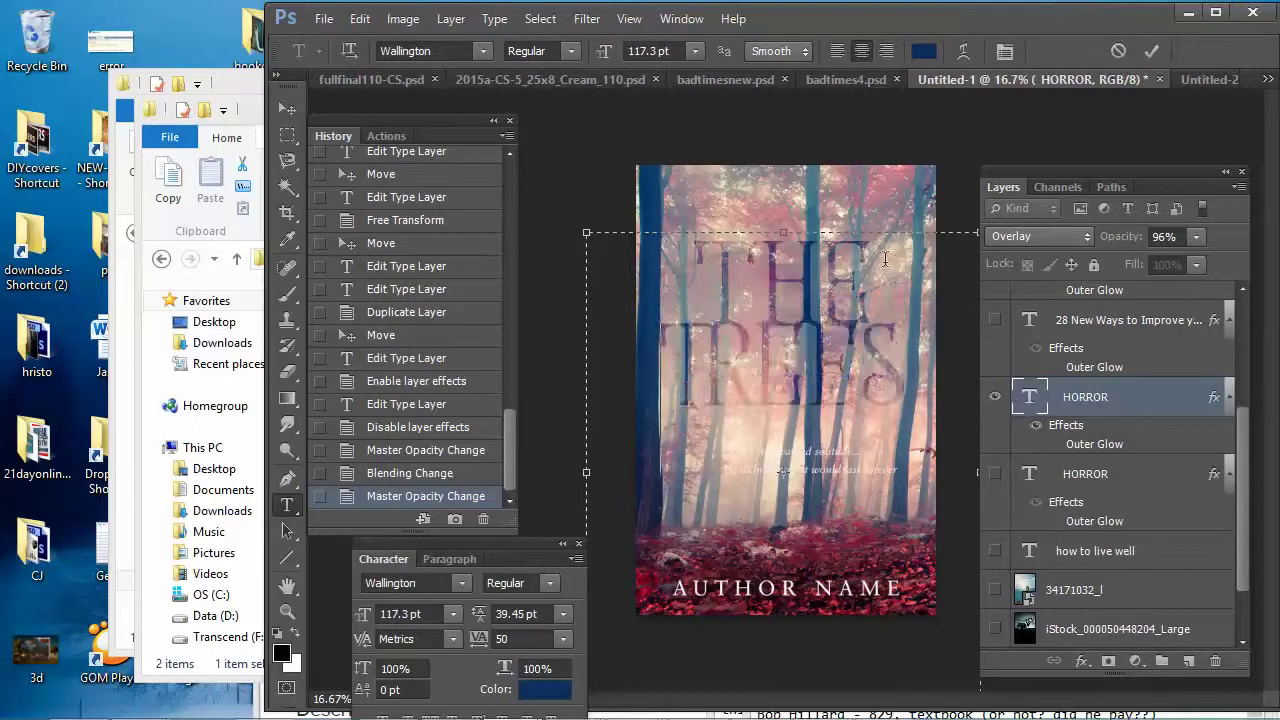
Try a 72 pt size on THE TREES title, then discard it
{"action": "left_click_drag", "start_coordinate": [880, 256], "coordinate": [701, 253]}
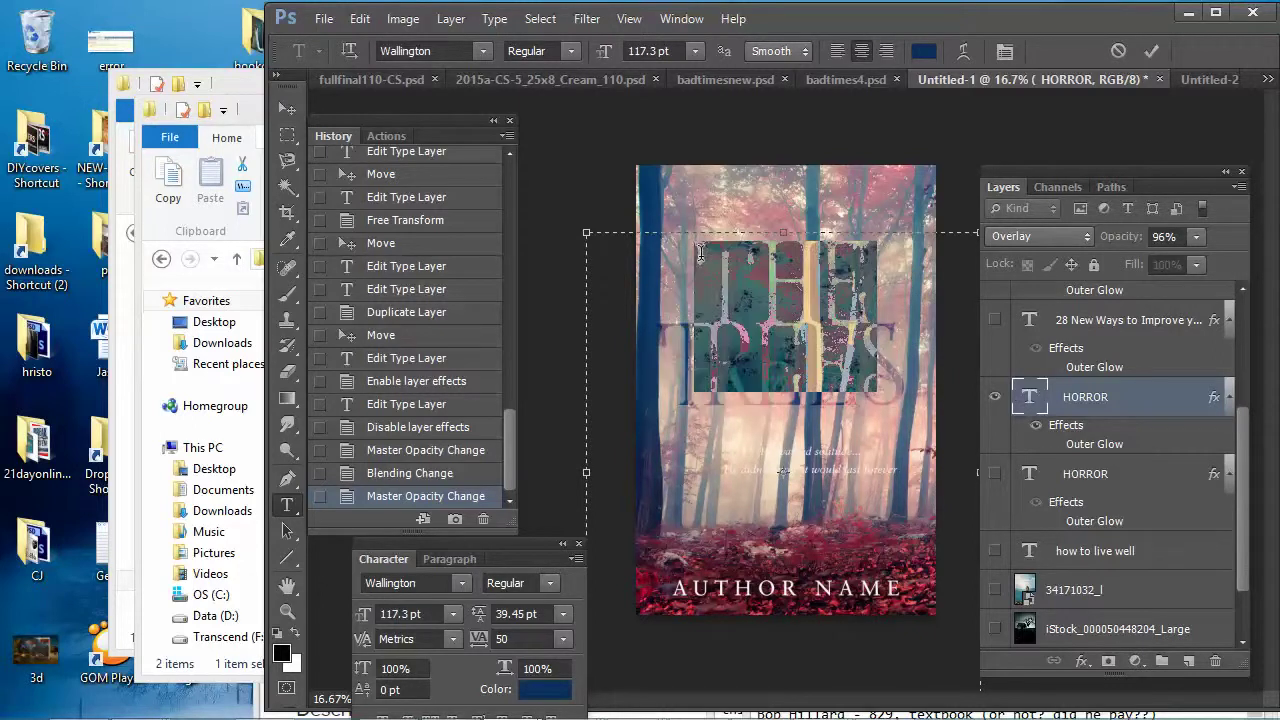
{"action": "left_click", "coordinate": [687, 50]}
{"action": "left_click", "coordinate": [693, 388]}
{"action": "key", "text": "Escape"}
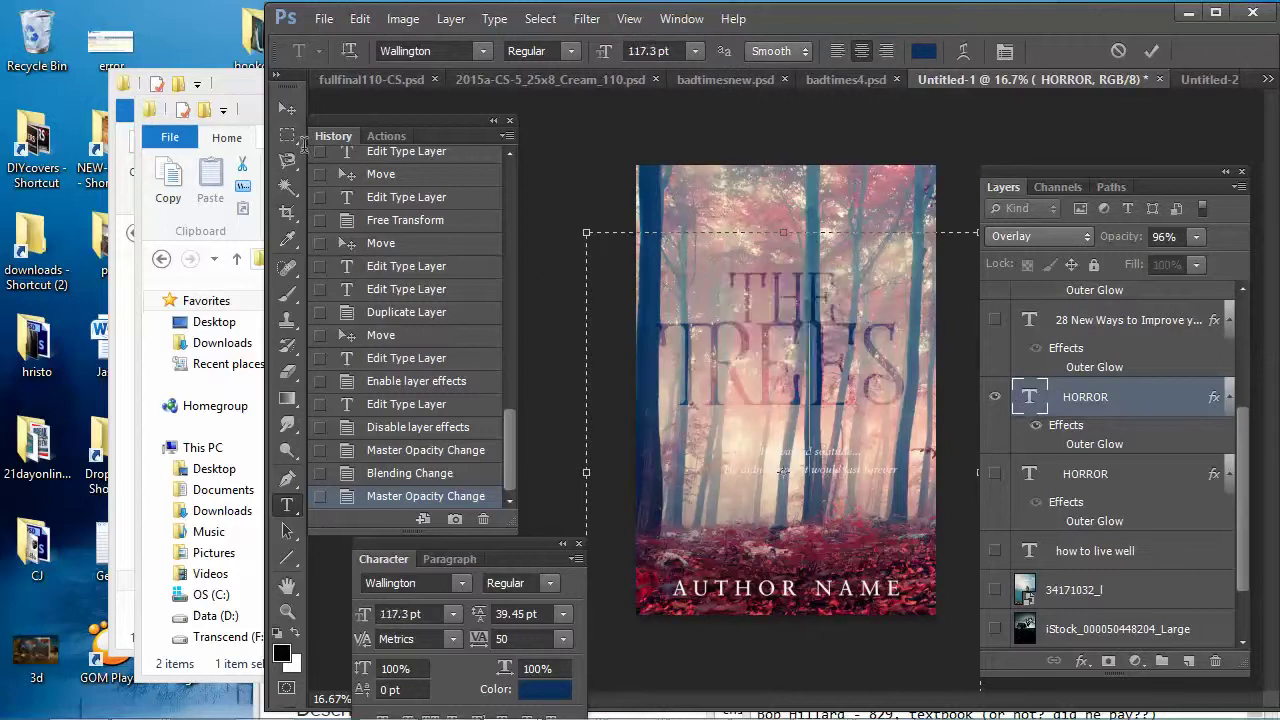
{"action": "left_click", "coordinate": [287, 108]}
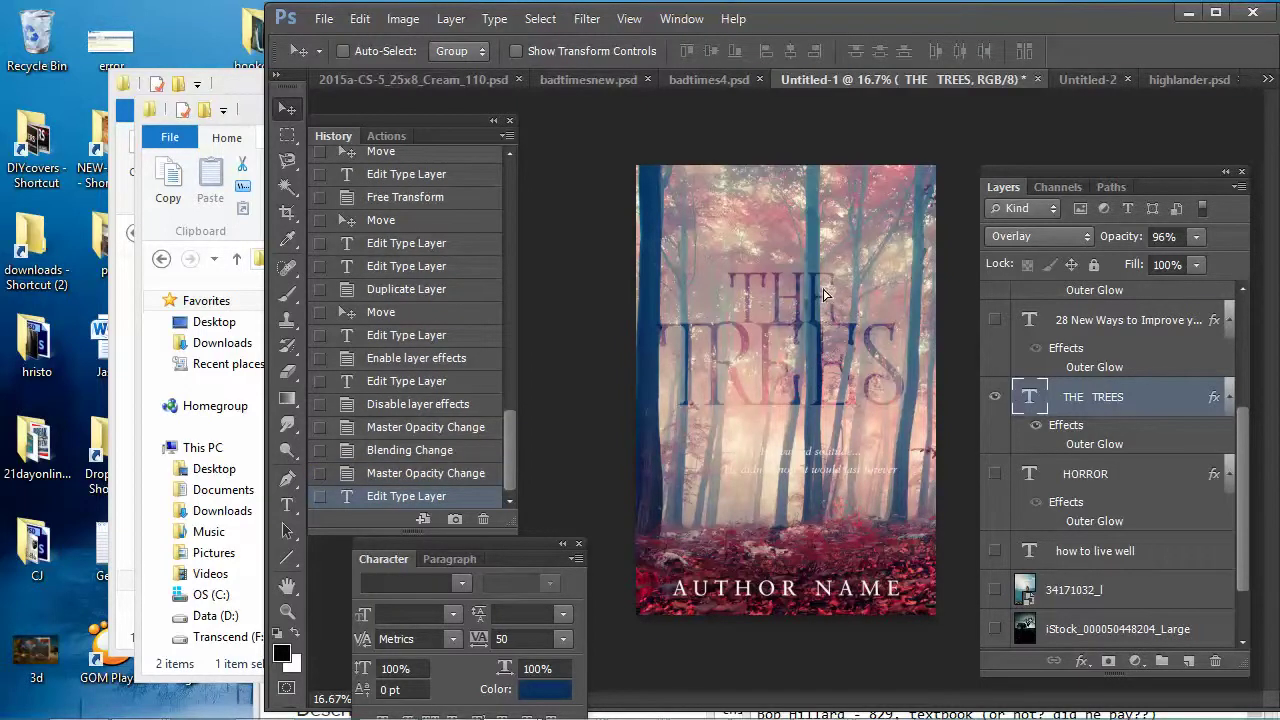
Nudge THE TREES title up slightly and duplicate its layer
{"action": "left_click_drag", "start_coordinate": [825, 295], "coordinate": [825, 294]}
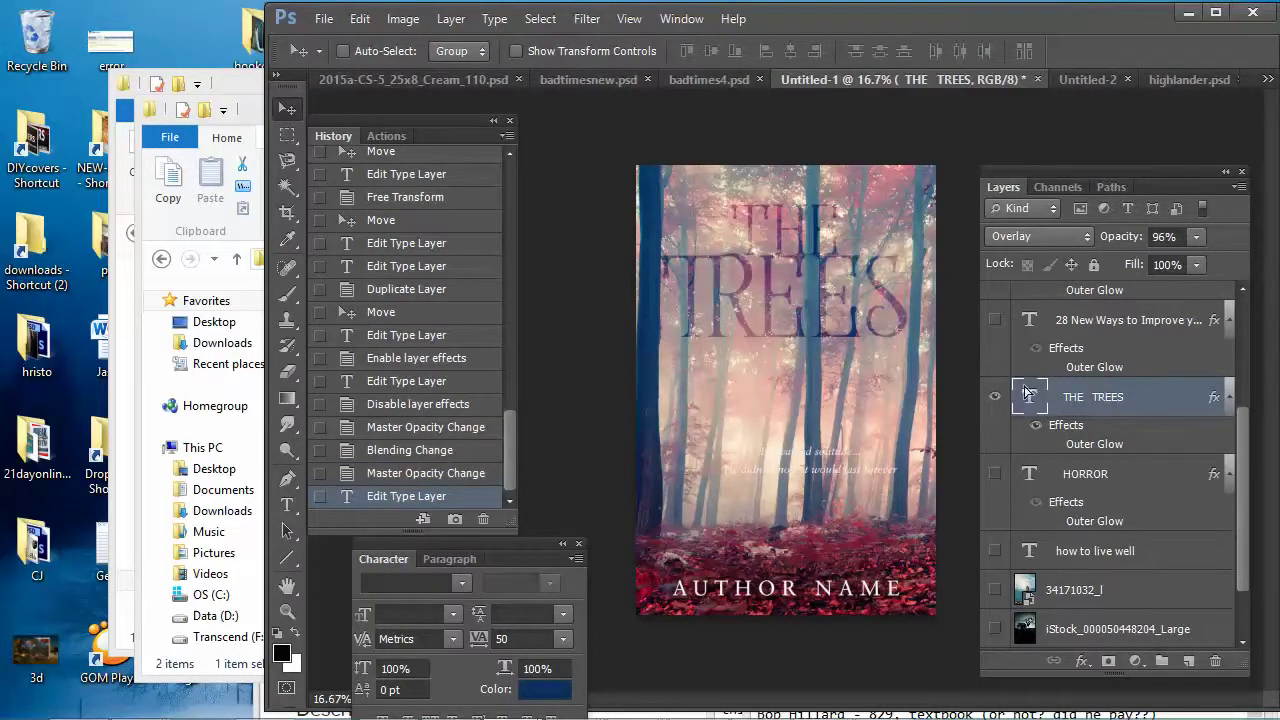
{"action": "right_click", "coordinate": [1094, 401]}
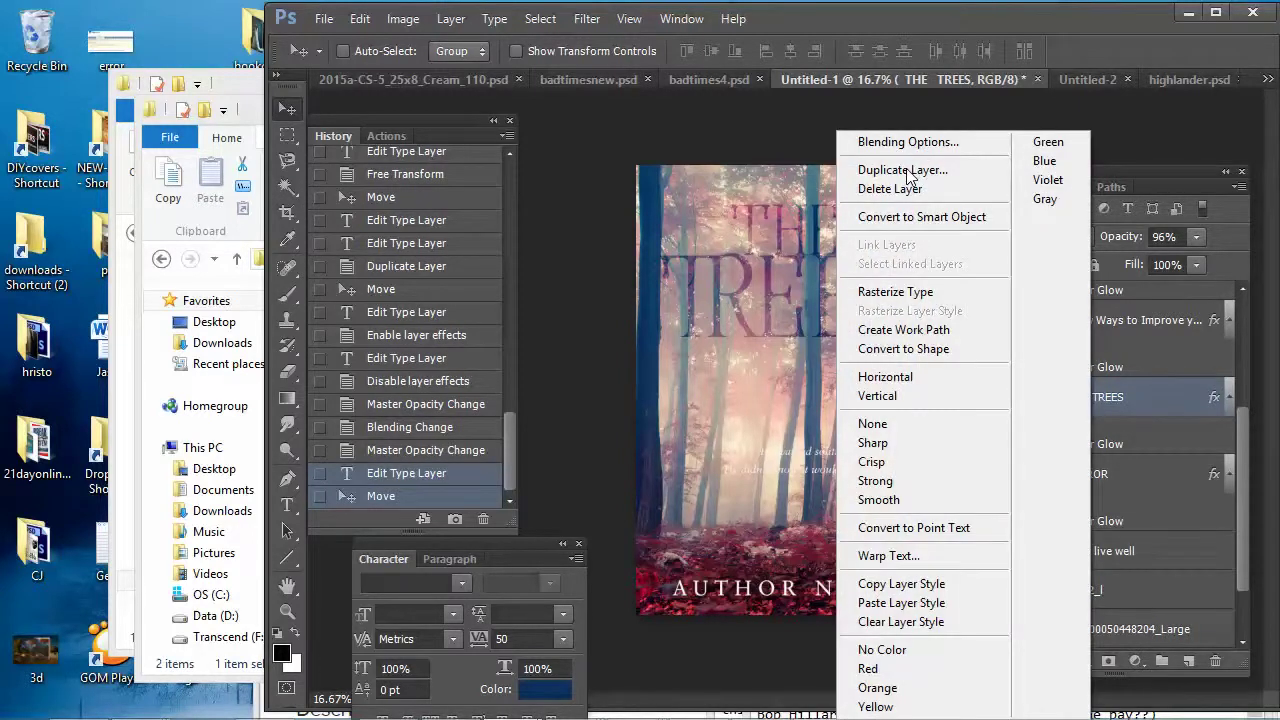
{"action": "left_click", "coordinate": [903, 170]}
{"action": "left_click", "coordinate": [814, 209]}
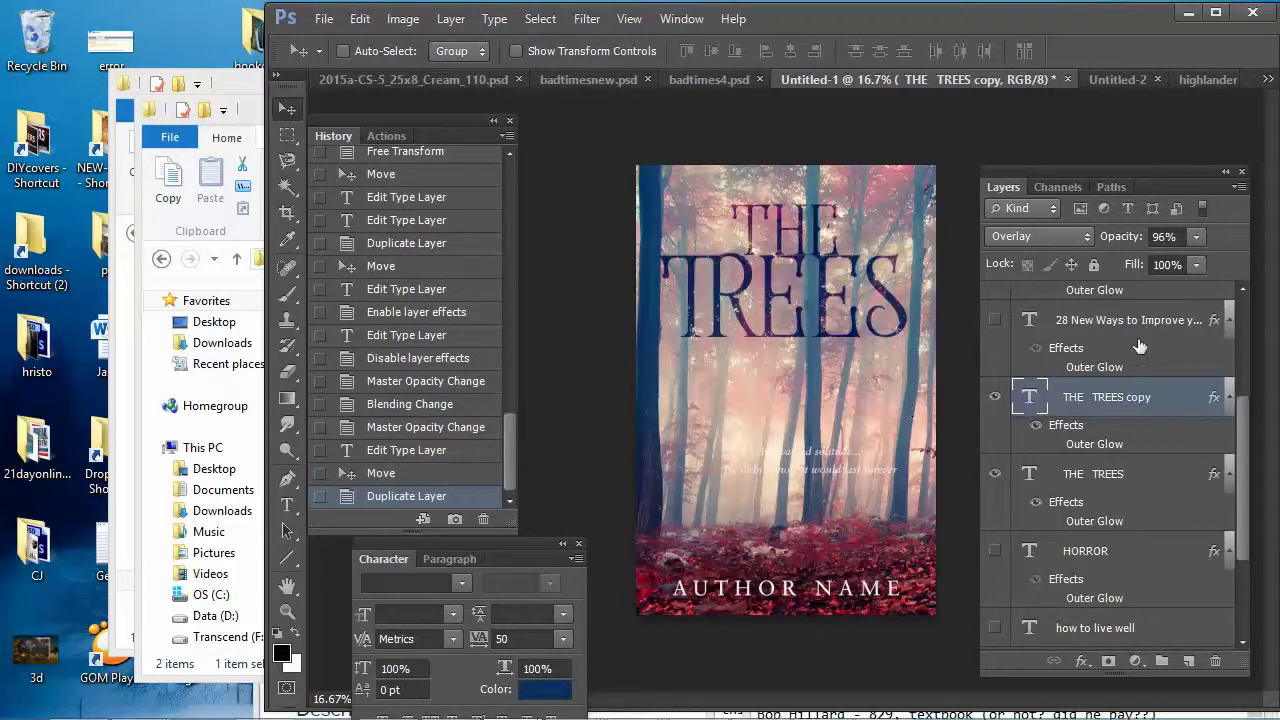
Lower the title copy's opacity to 52%
{"action": "left_click", "coordinate": [1196, 238]}
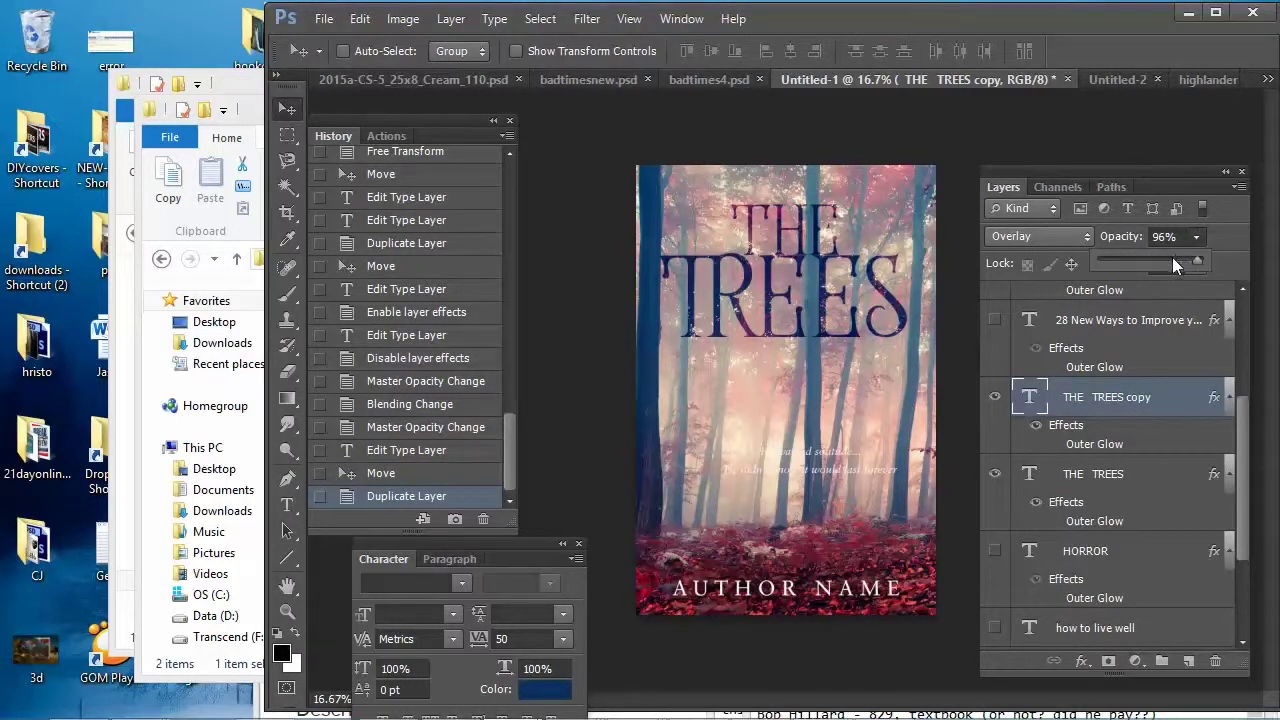
{"action": "left_click", "coordinate": [1171, 260]}
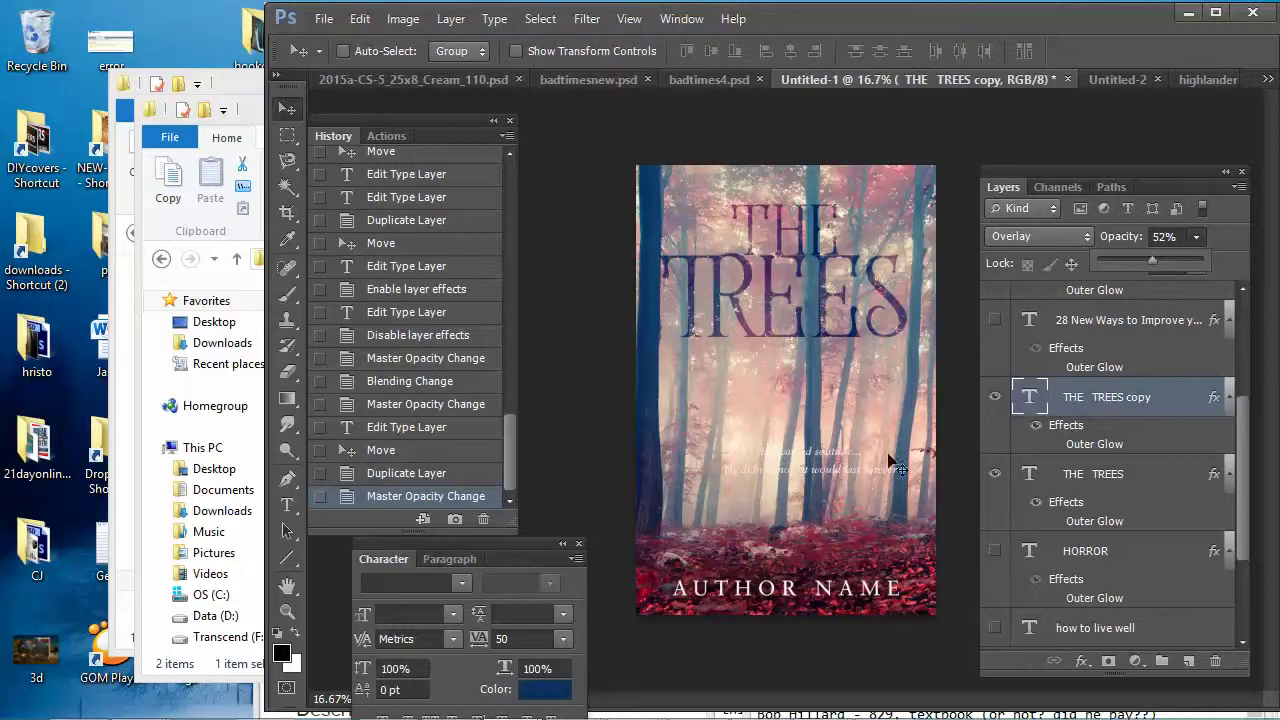
{"action": "scroll", "coordinate": [1068, 453], "scroll_direction": "up", "scroll_amount": 3}
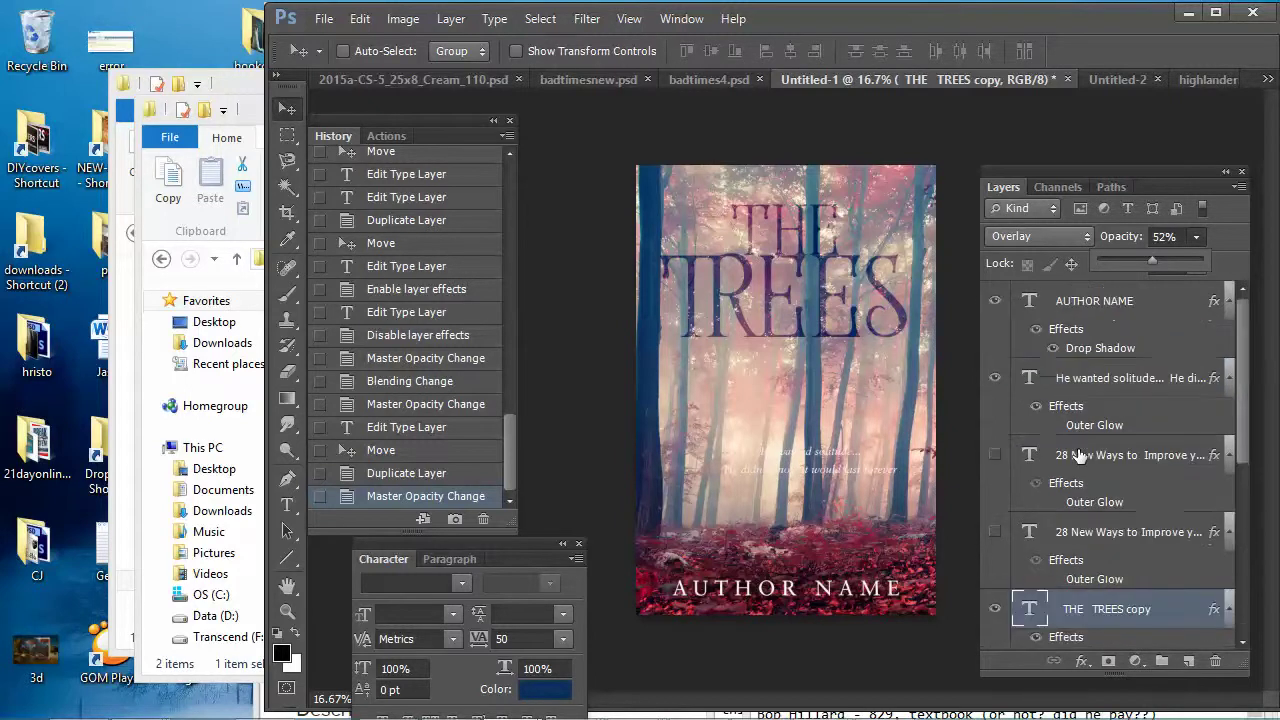
Move the 'He wanted solitude' tagline upward, then hide its layer
{"action": "left_click", "coordinate": [1078, 385]}
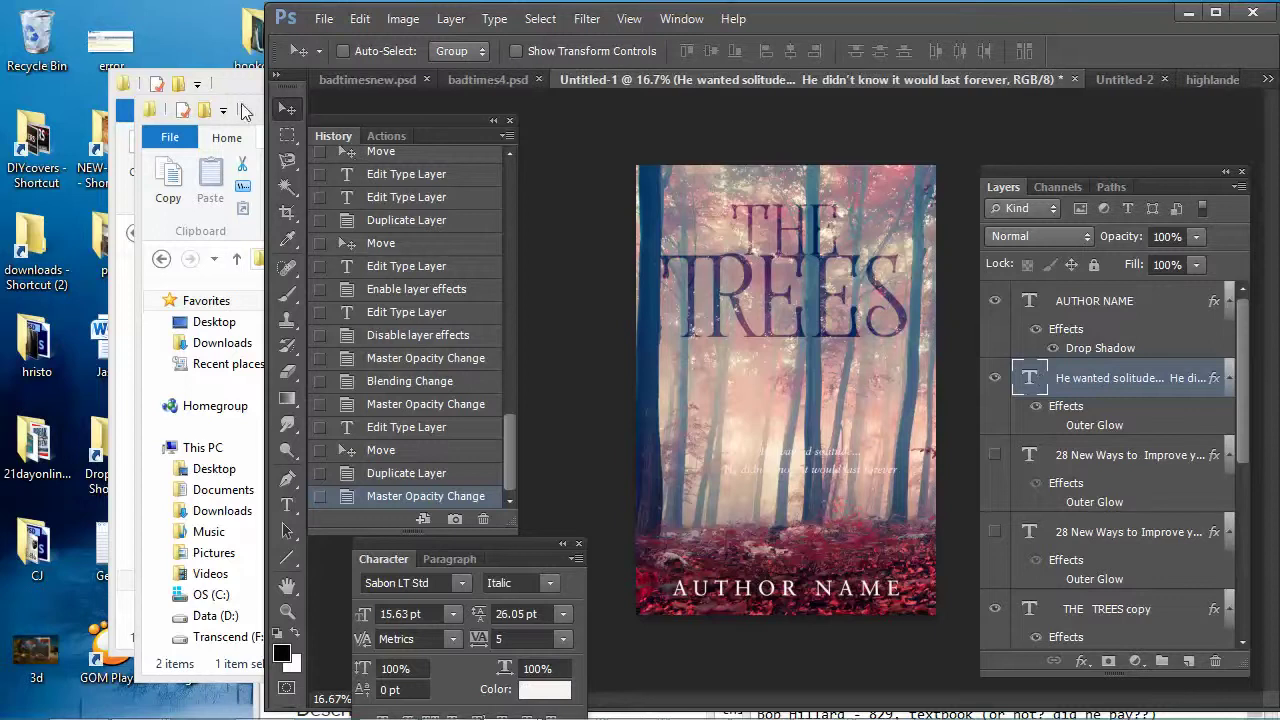
{"action": "left_click_drag", "start_coordinate": [830, 475], "coordinate": [822, 425]}
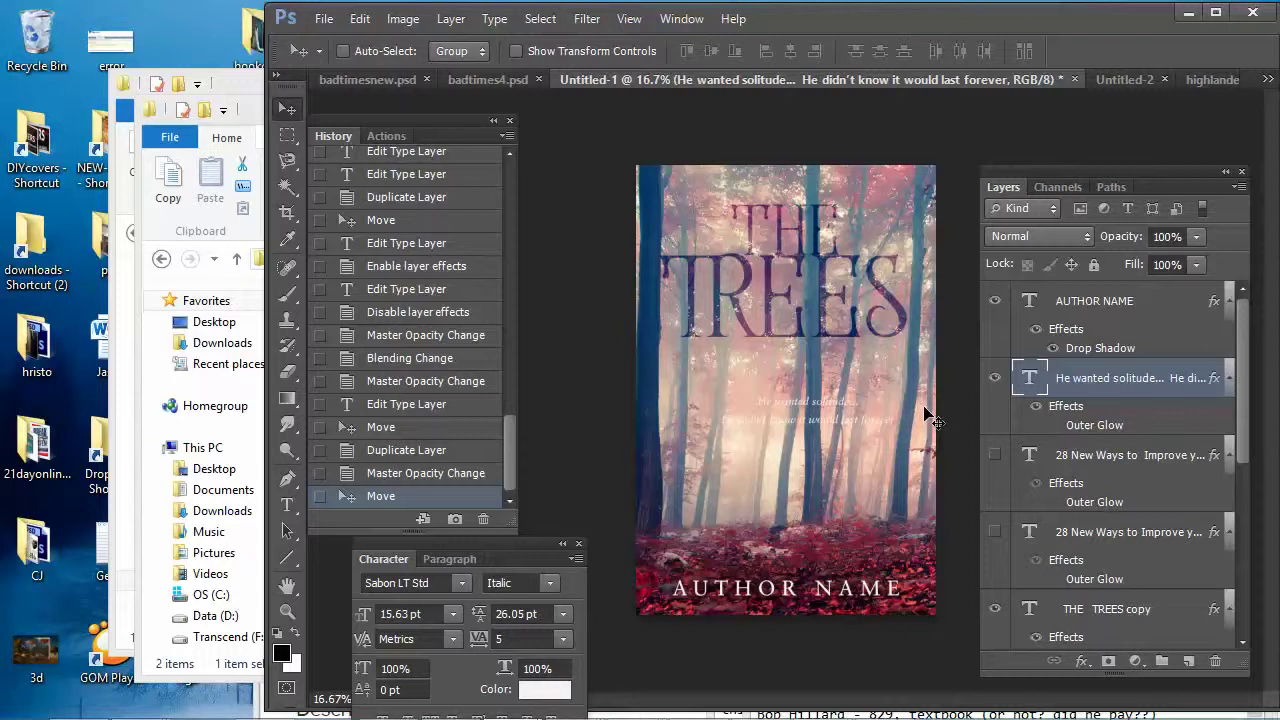
{"action": "left_click", "coordinate": [995, 380]}
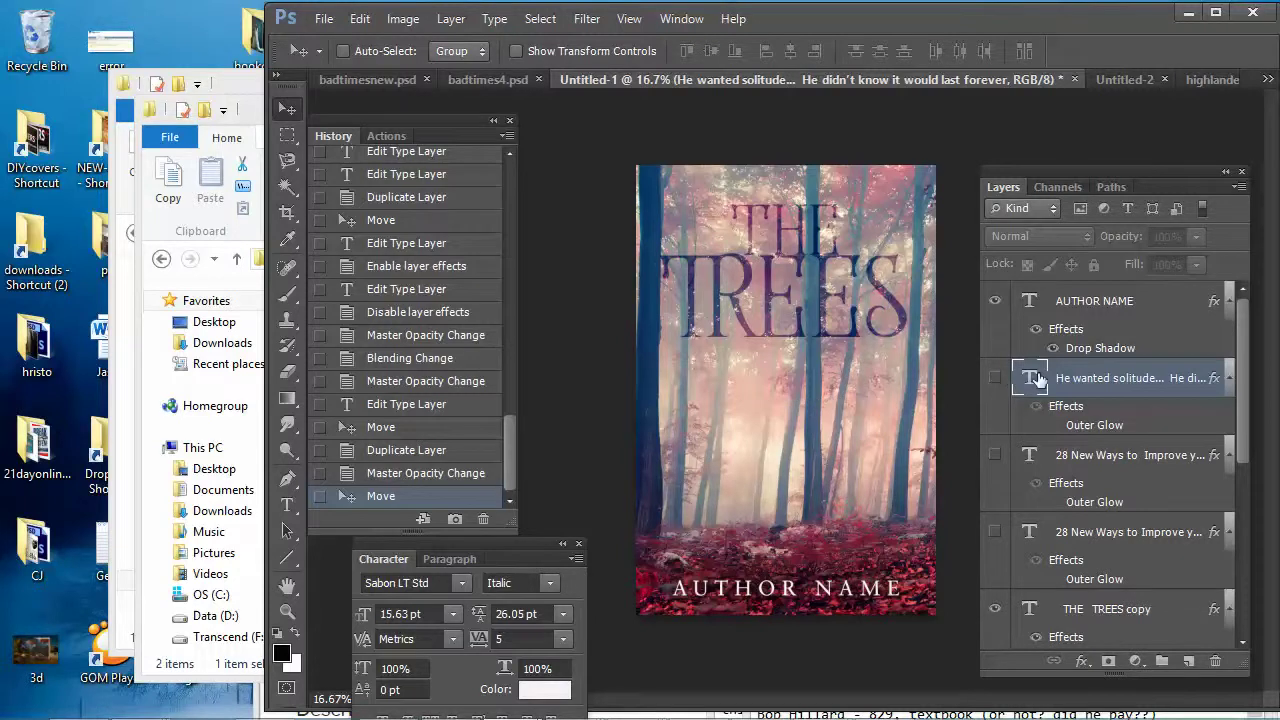
{"action": "scroll", "coordinate": [1100, 422], "scroll_direction": "down", "scroll_amount": 4}
{"action": "scroll", "coordinate": [1143, 472], "scroll_direction": "up", "scroll_amount": 4}
{"action": "scroll", "coordinate": [1105, 474], "scroll_direction": "down", "scroll_amount": 1}
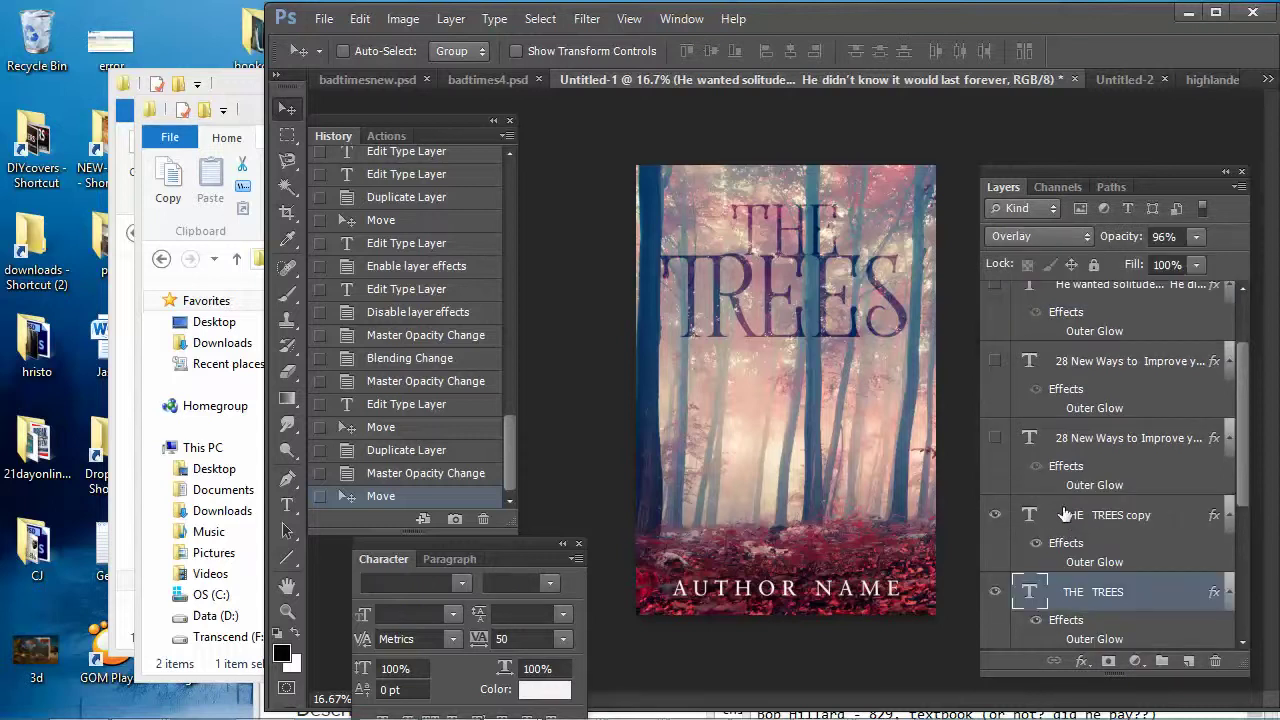
{"action": "left_click", "coordinate": [1066, 514]}
Enlarge THE TREES copy slightly with Free Transform
{"action": "left_click", "coordinate": [360, 18]}
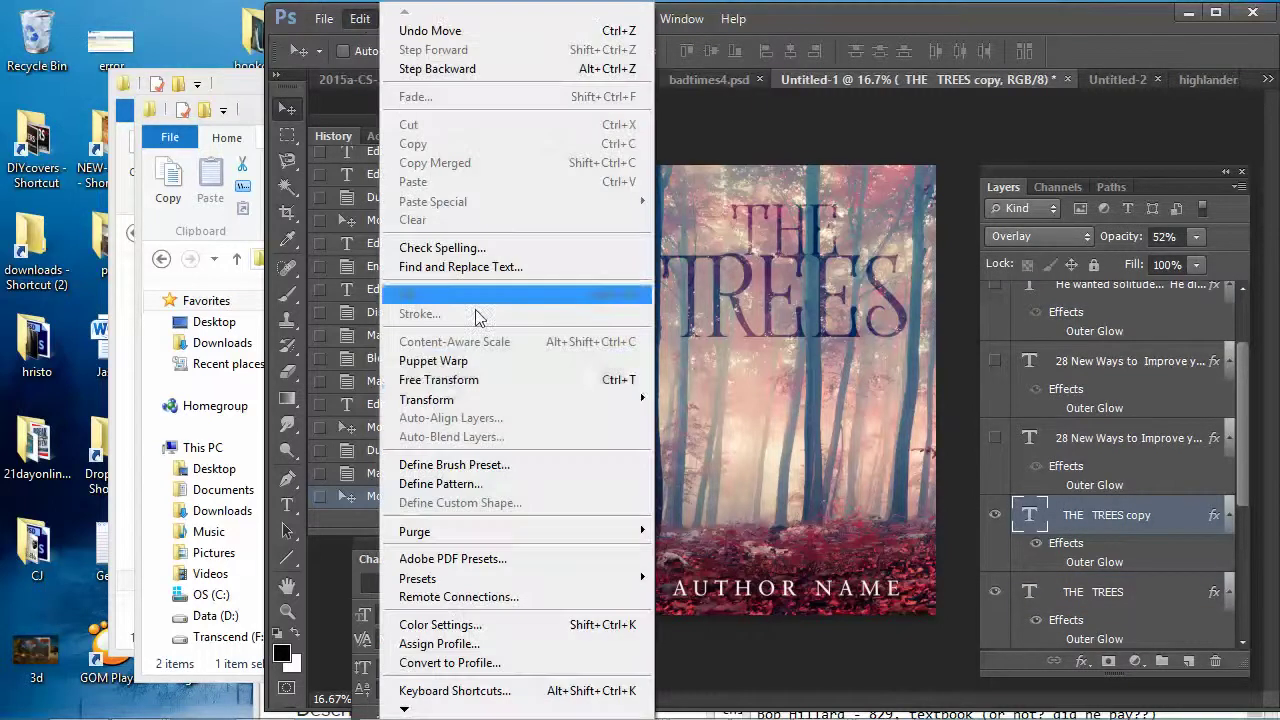
{"action": "left_click", "coordinate": [450, 380]}
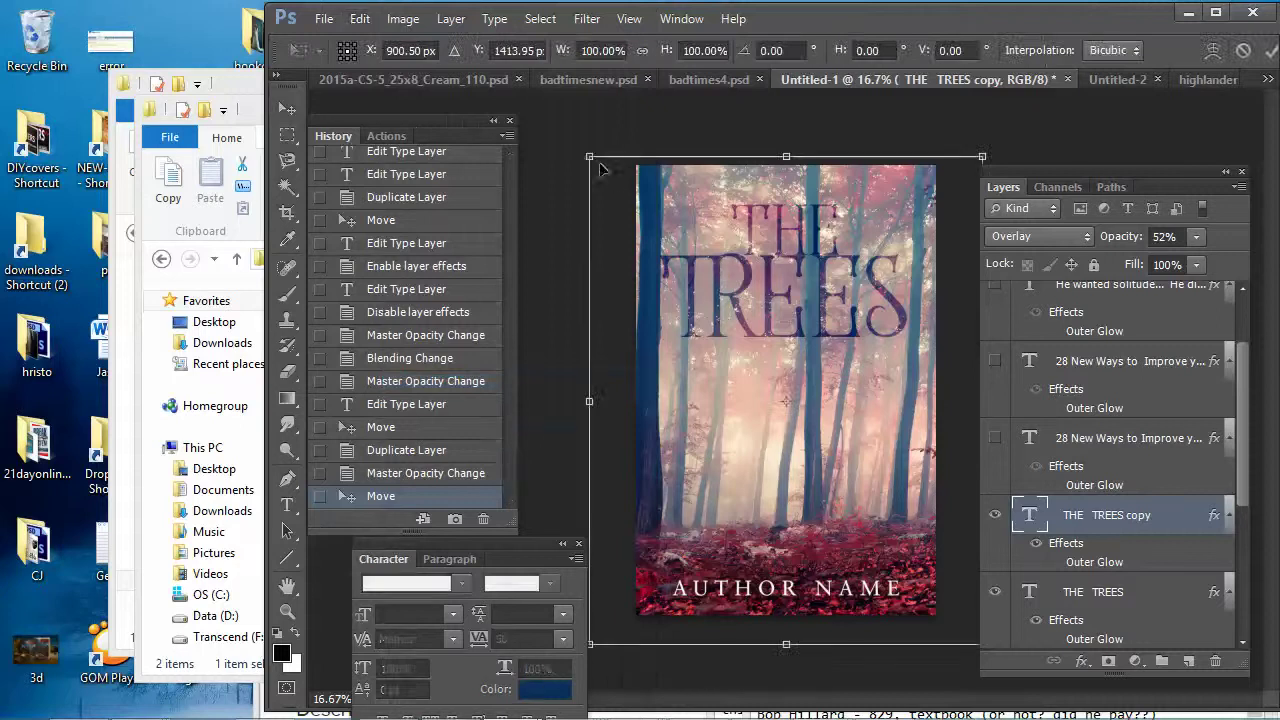
{"action": "left_click_drag", "start_coordinate": [590, 159], "coordinate": [543, 134]}
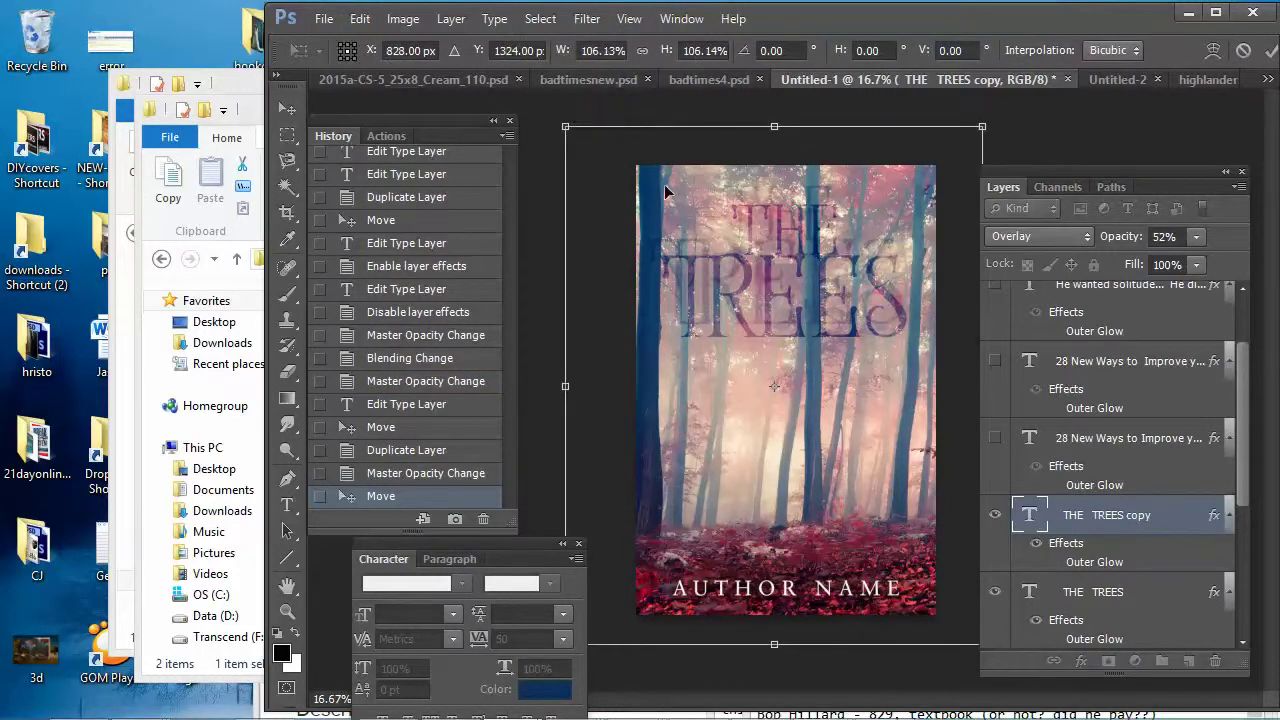
{"action": "key", "text": "Return"}
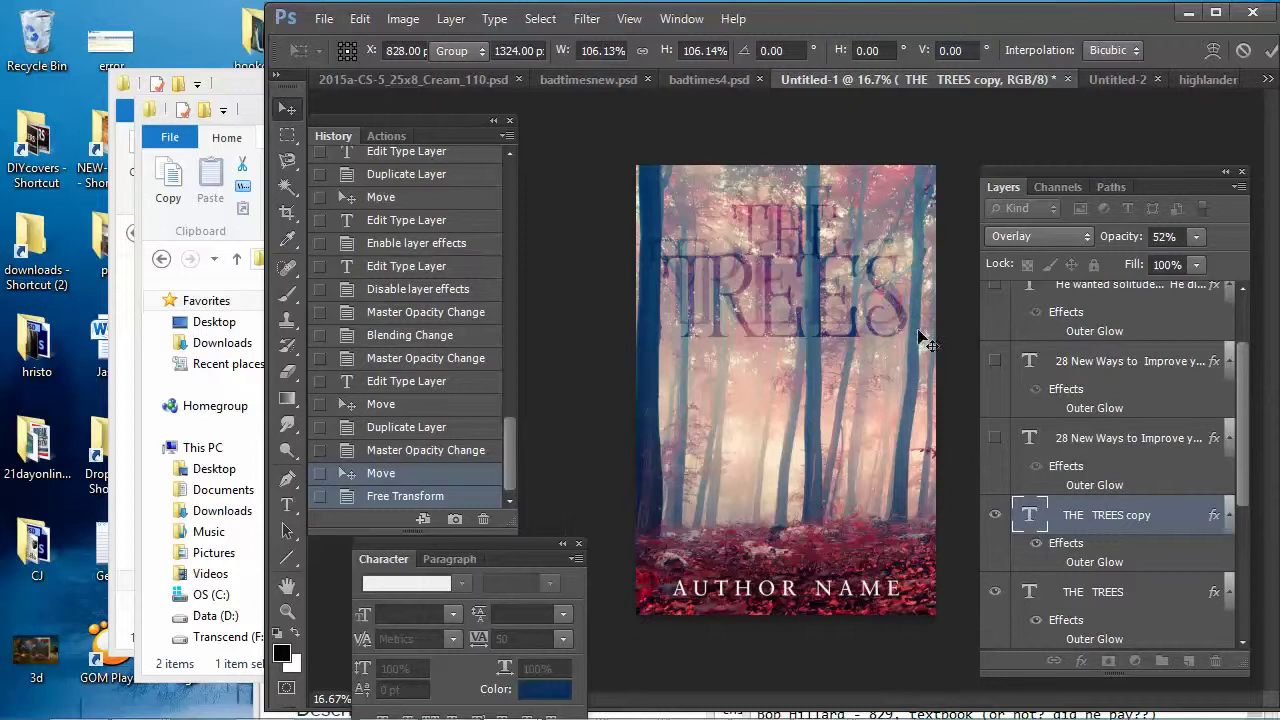
Offset the title copy slightly from the original, then hide the copy layer
{"action": "left_click", "coordinate": [995, 516]}
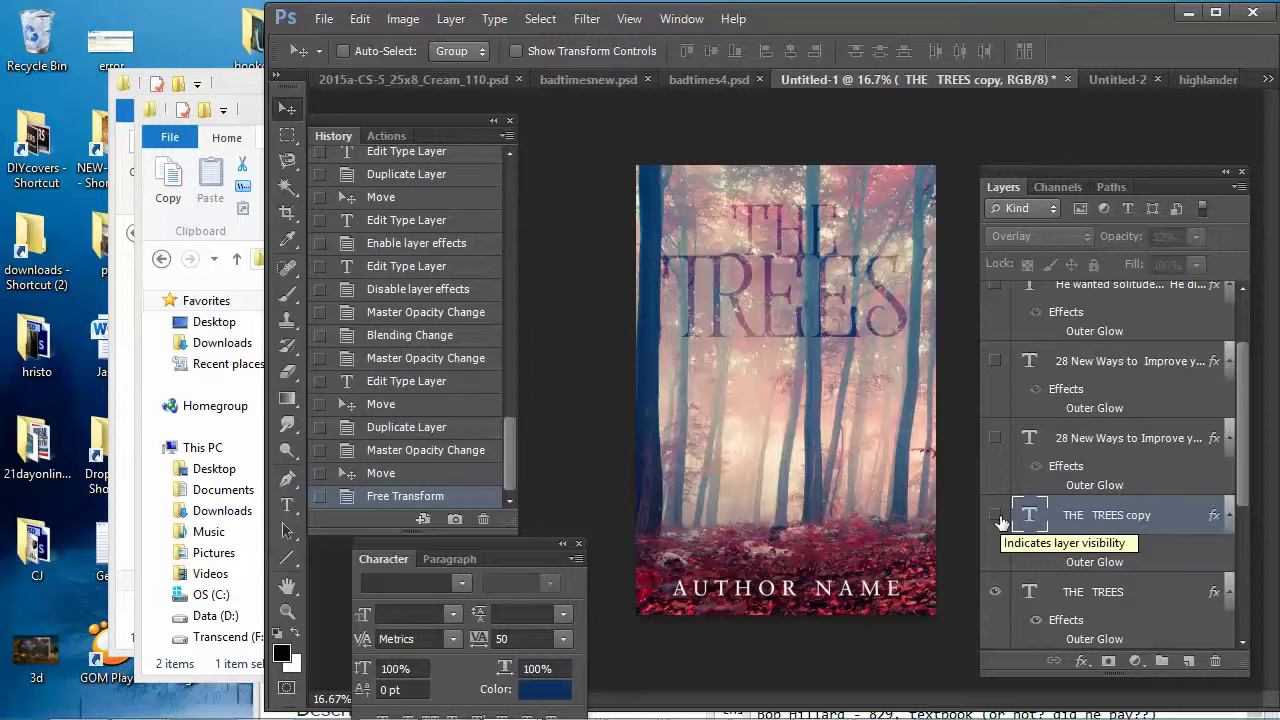
{"action": "scroll", "coordinate": [1064, 540], "scroll_direction": "down", "scroll_amount": 1}
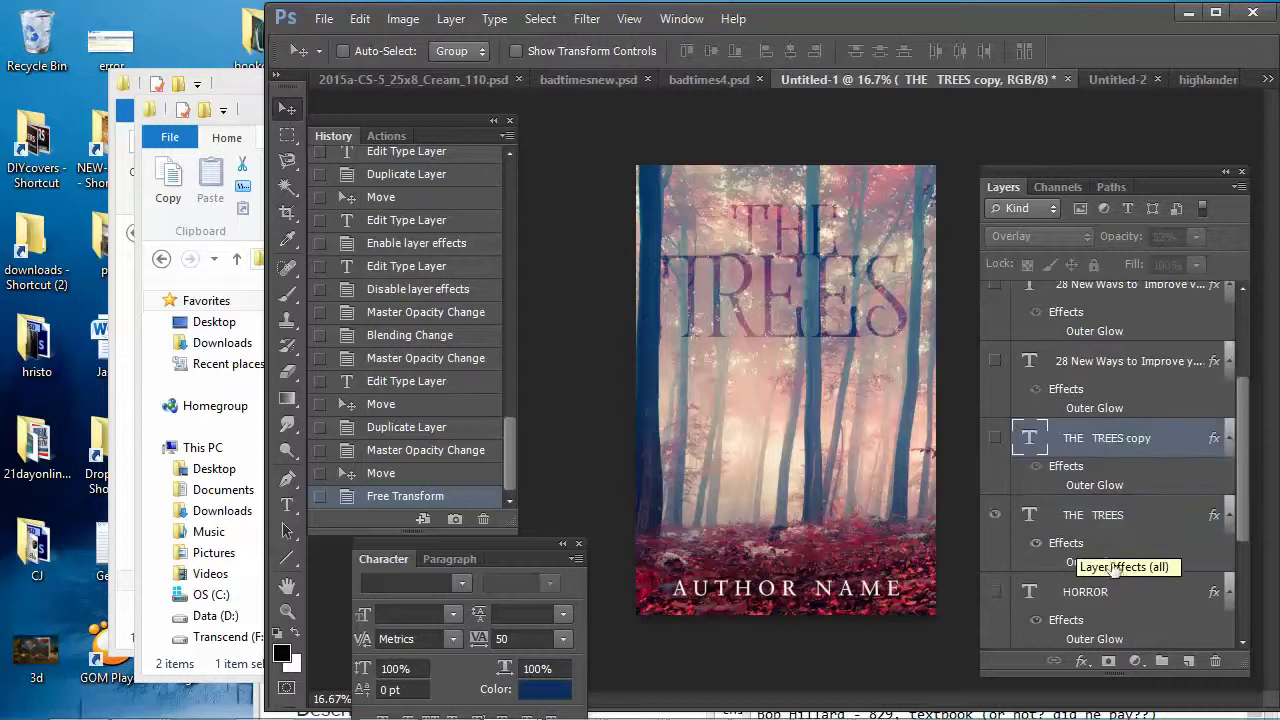
{"action": "left_click", "coordinate": [995, 440]}
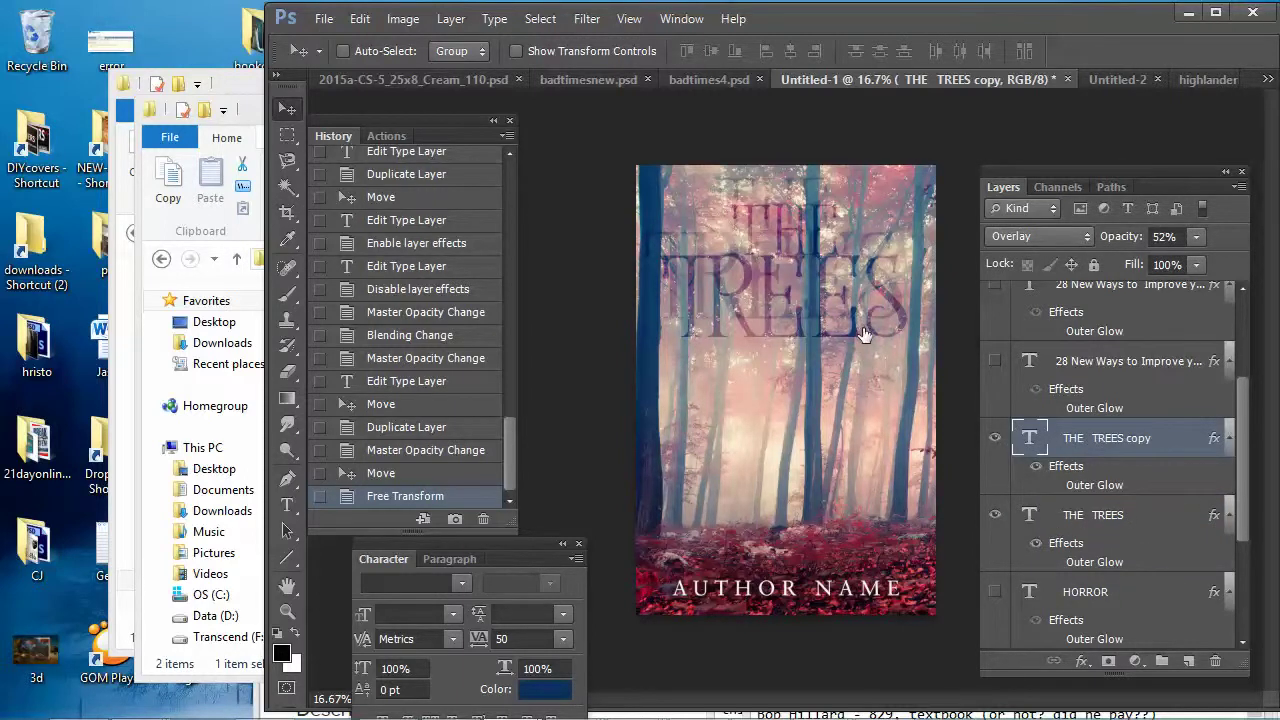
{"action": "mouse_move", "coordinate": [864, 334]}
{"action": "left_mouse_down"}
{"action": "mouse_move", "coordinate": [860, 322]}
{"action": "mouse_move", "coordinate": [868, 432]}
{"action": "mouse_move", "coordinate": [852, 322]}
{"action": "left_mouse_up"}
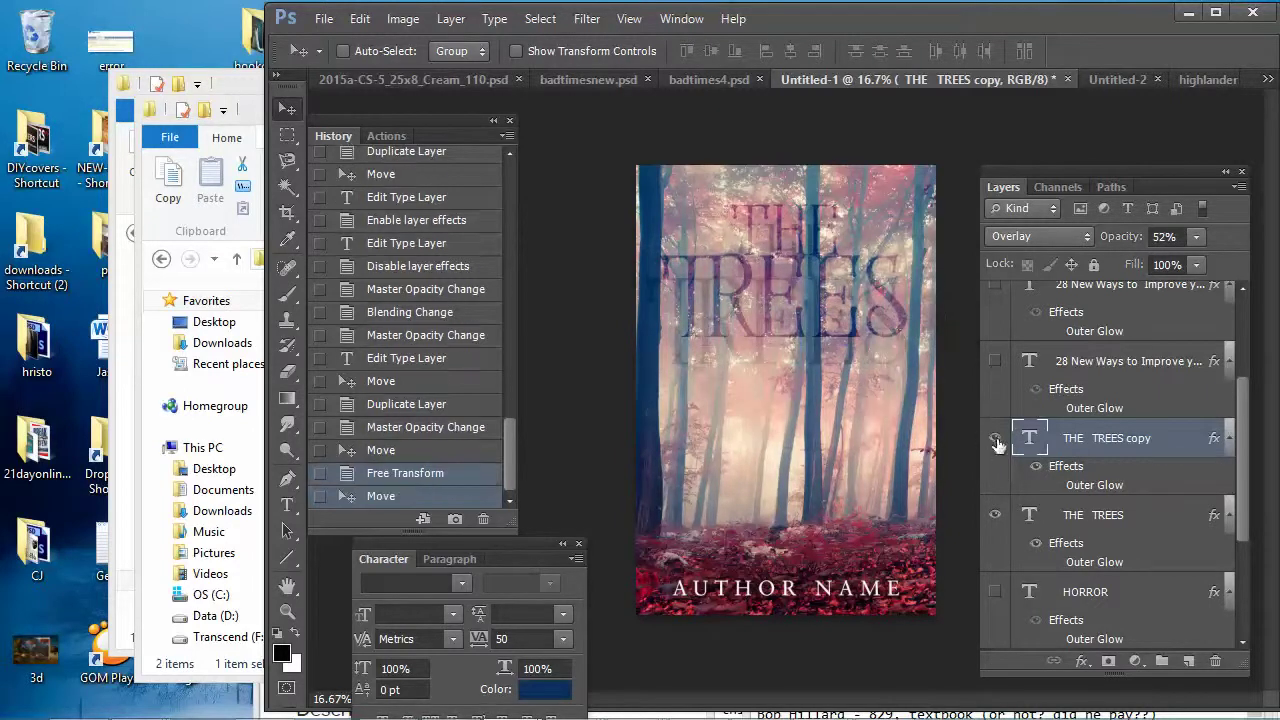
{"action": "left_click", "coordinate": [995, 441]}
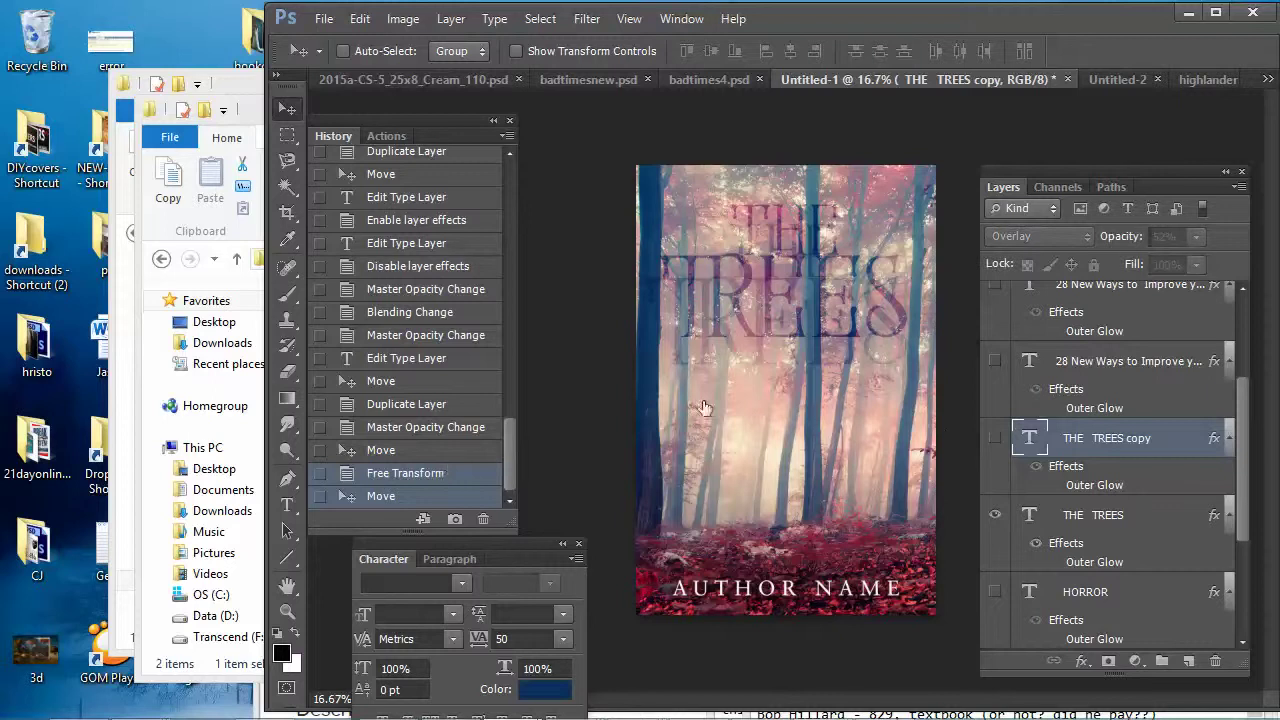
{"action": "left_click", "coordinate": [336, 499]}
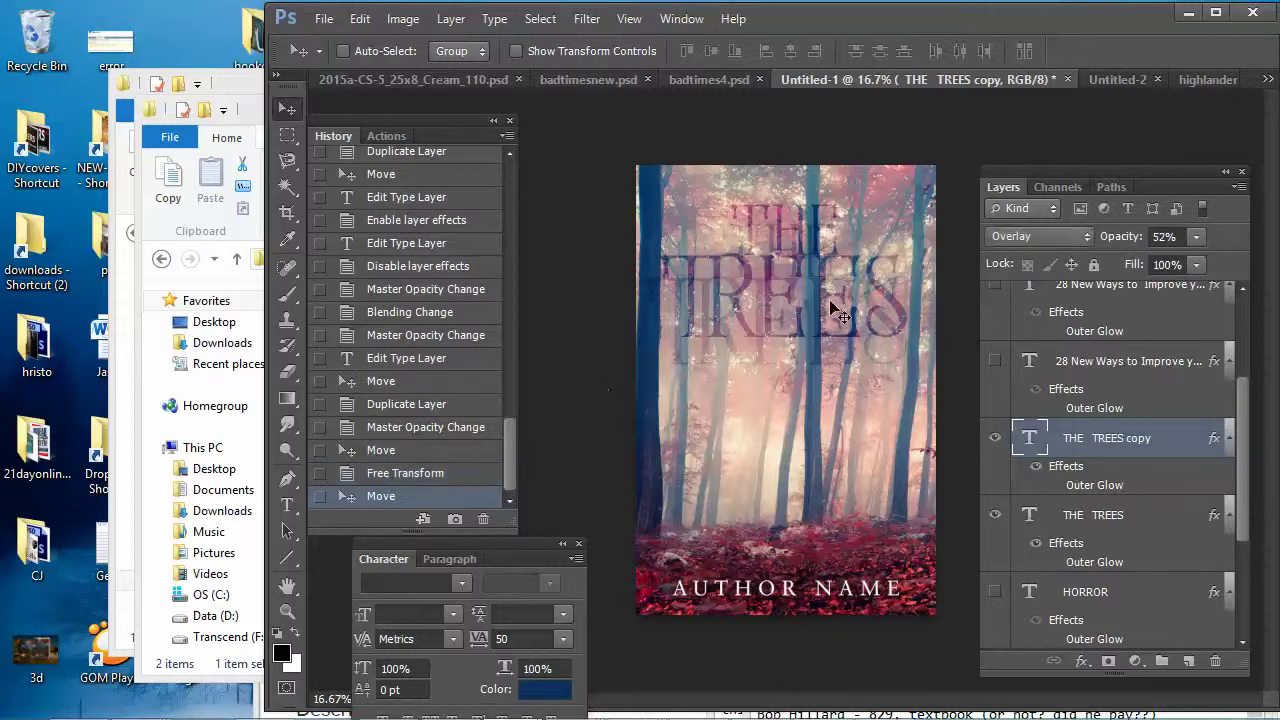
{"action": "left_click", "coordinate": [995, 440]}
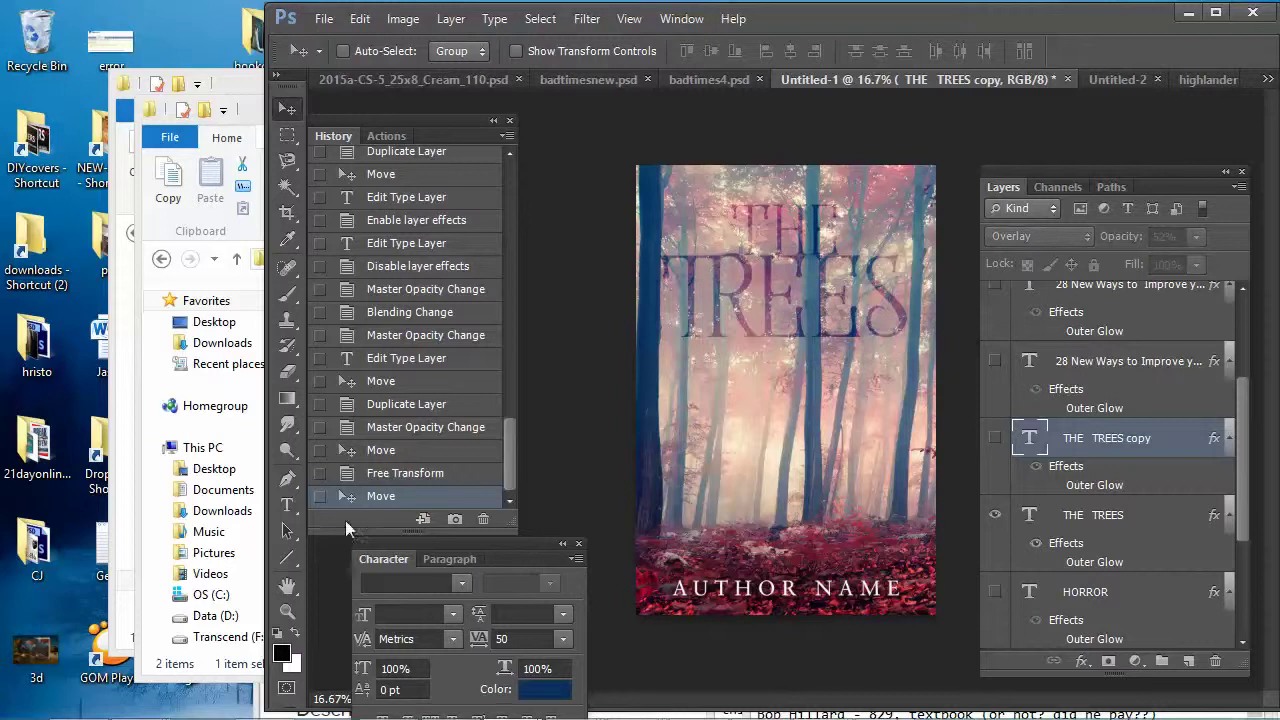
{"action": "left_click", "coordinate": [287, 505]}
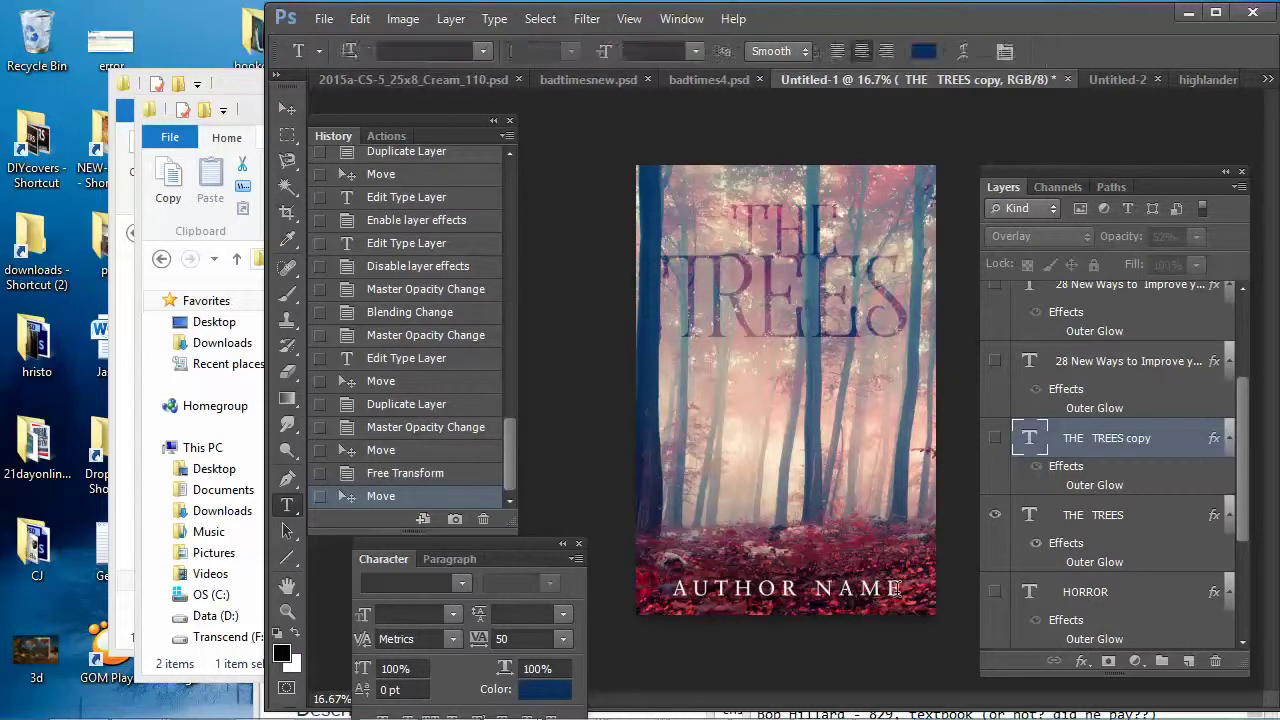
Switch the AUTHOR NAME line from Sabon to Open Sans Regular and commit the text edit
{"action": "triple_click", "coordinate": [633, 585]}
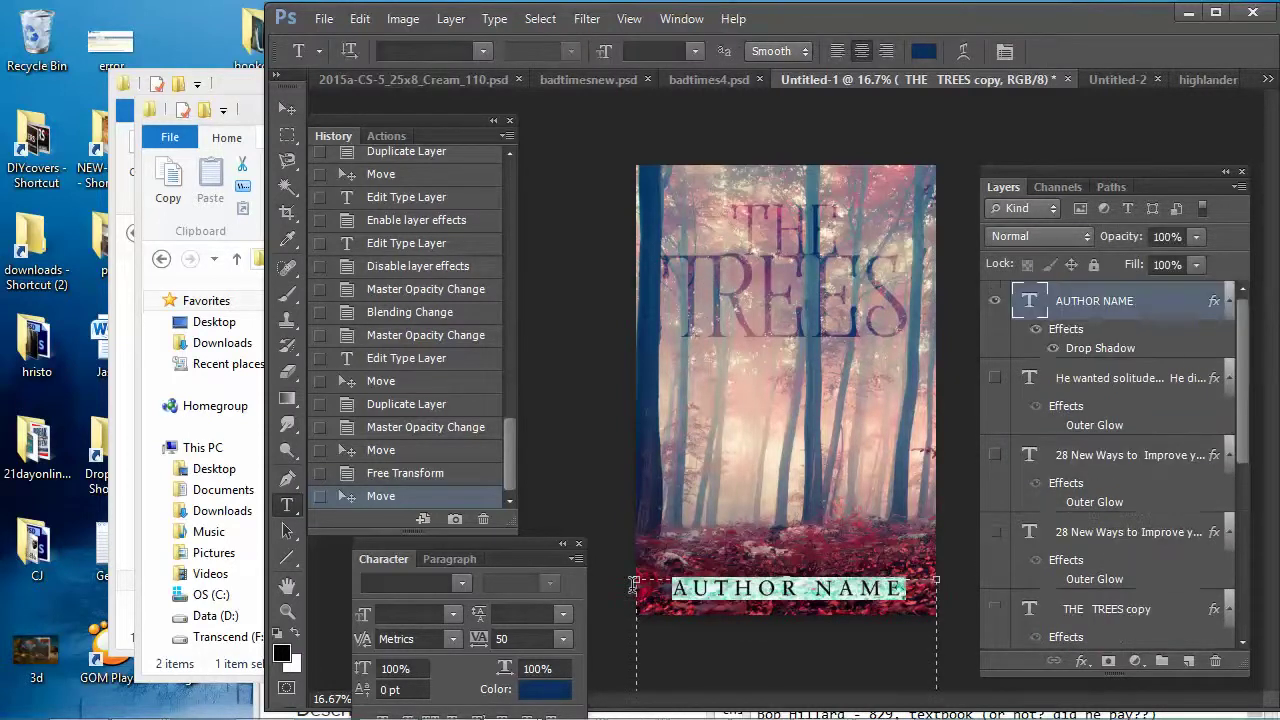
{"action": "left_click", "coordinate": [441, 51]}
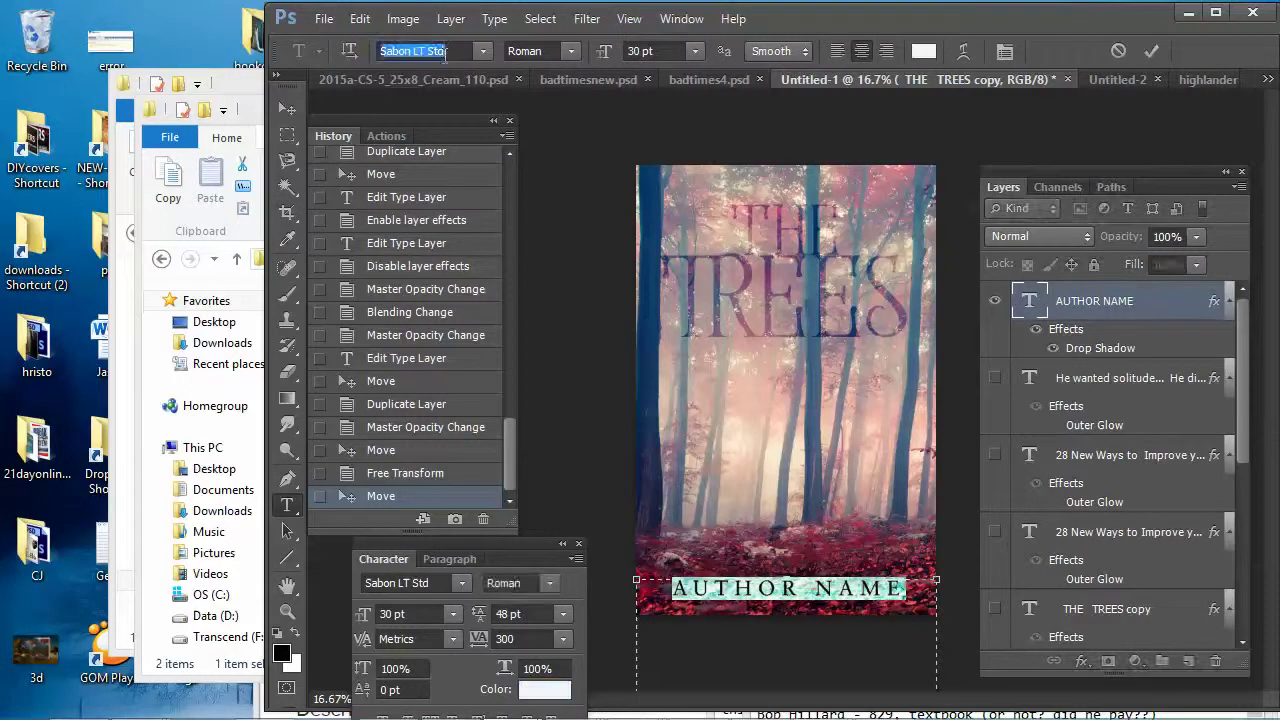
{"action": "type", "text": "Open Sans"}
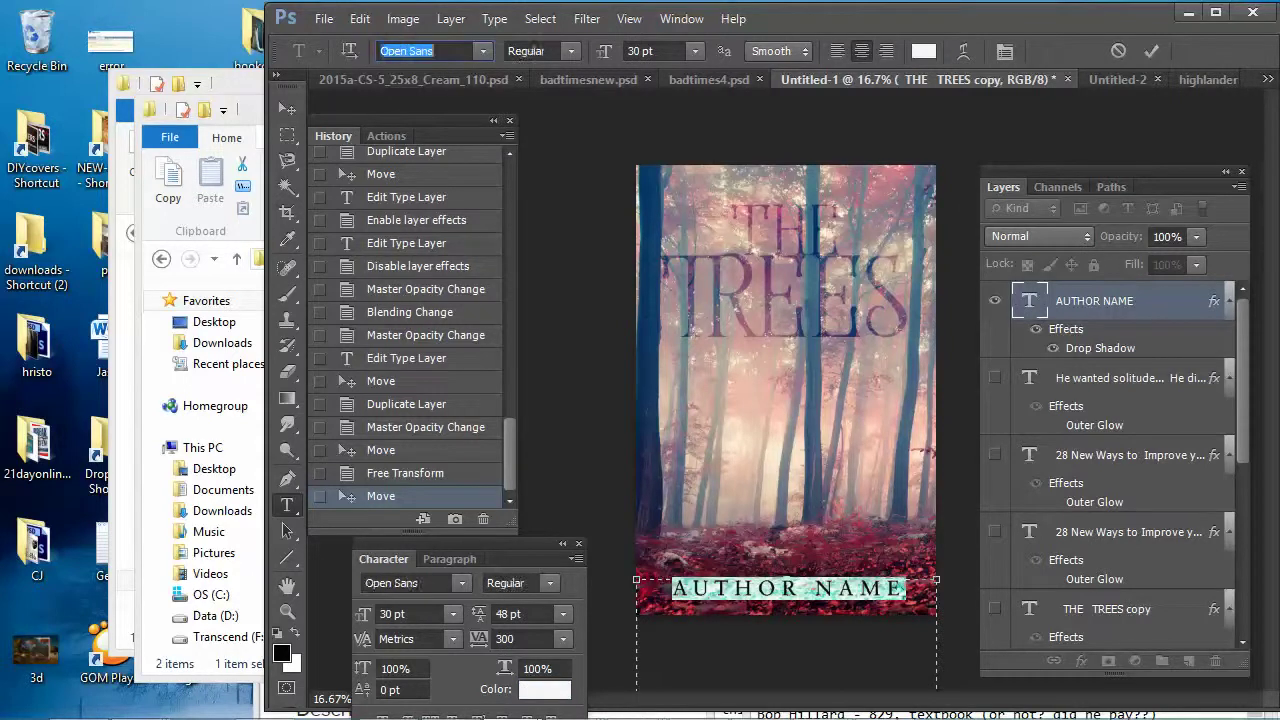
{"action": "key", "text": "Return"}
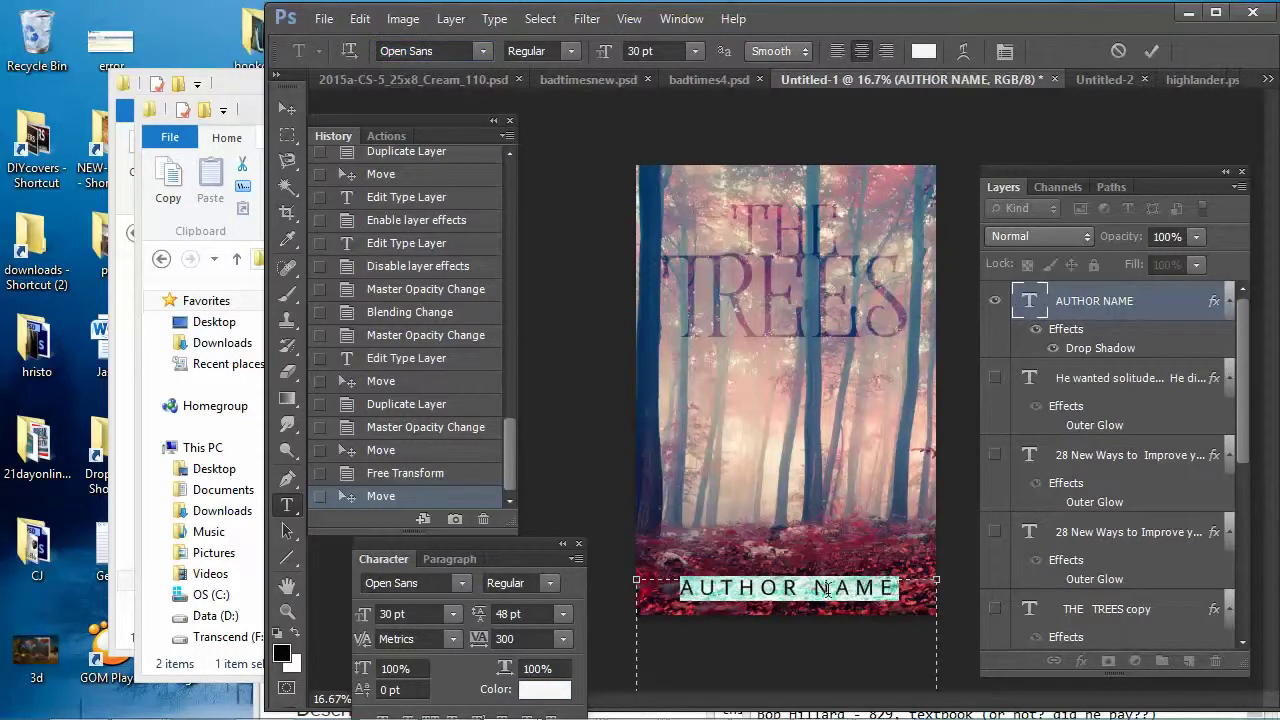
{"action": "left_click", "coordinate": [886, 588]}
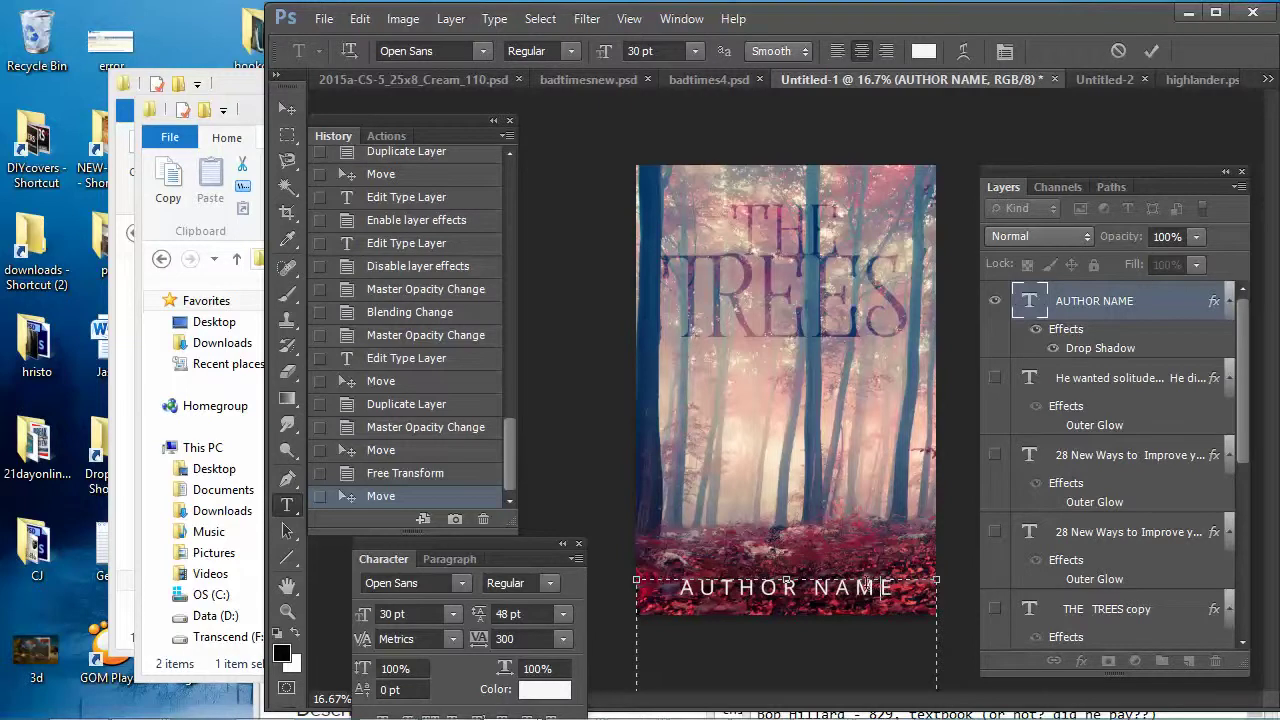
{"action": "left_click", "coordinate": [287, 108]}
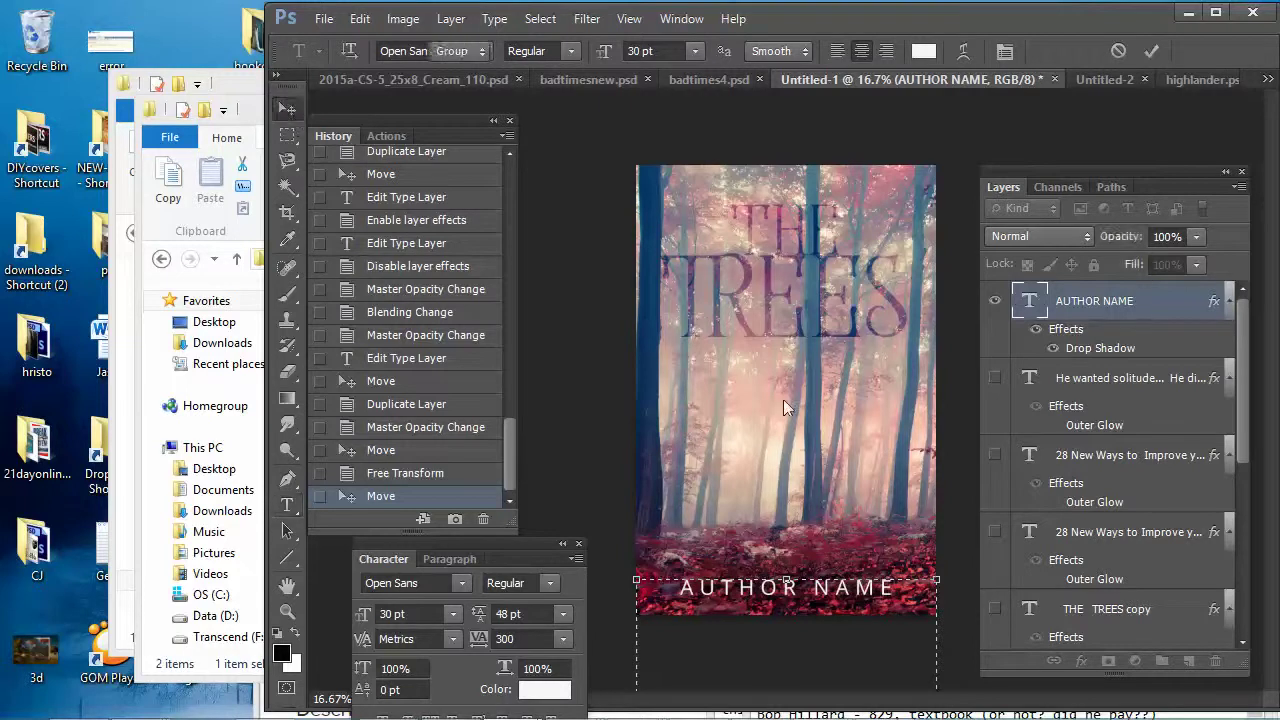